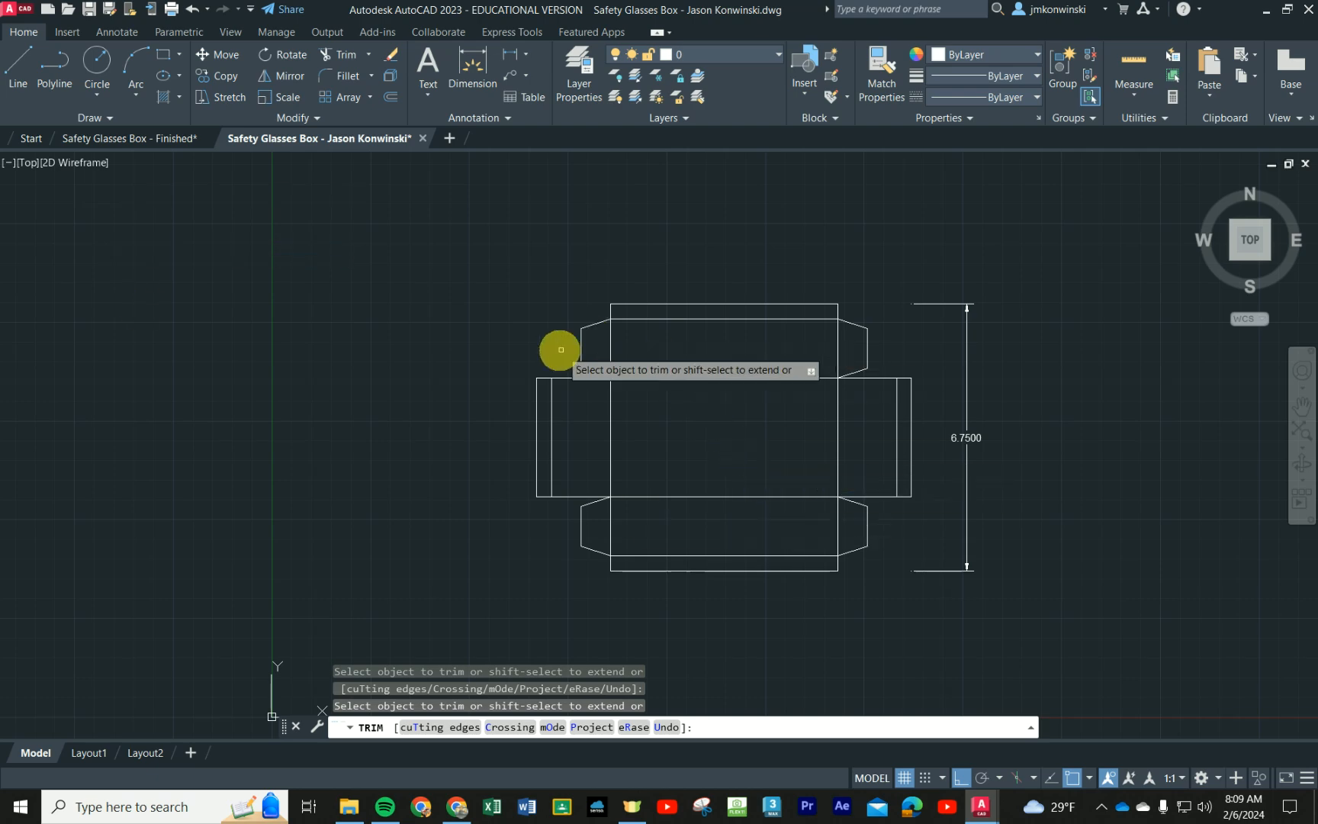
# Step: Remove the 6.7500 vertical dimension beside the box pattern with the Trim command
pyautogui.click(984, 353)
pyautogui.press('Return')
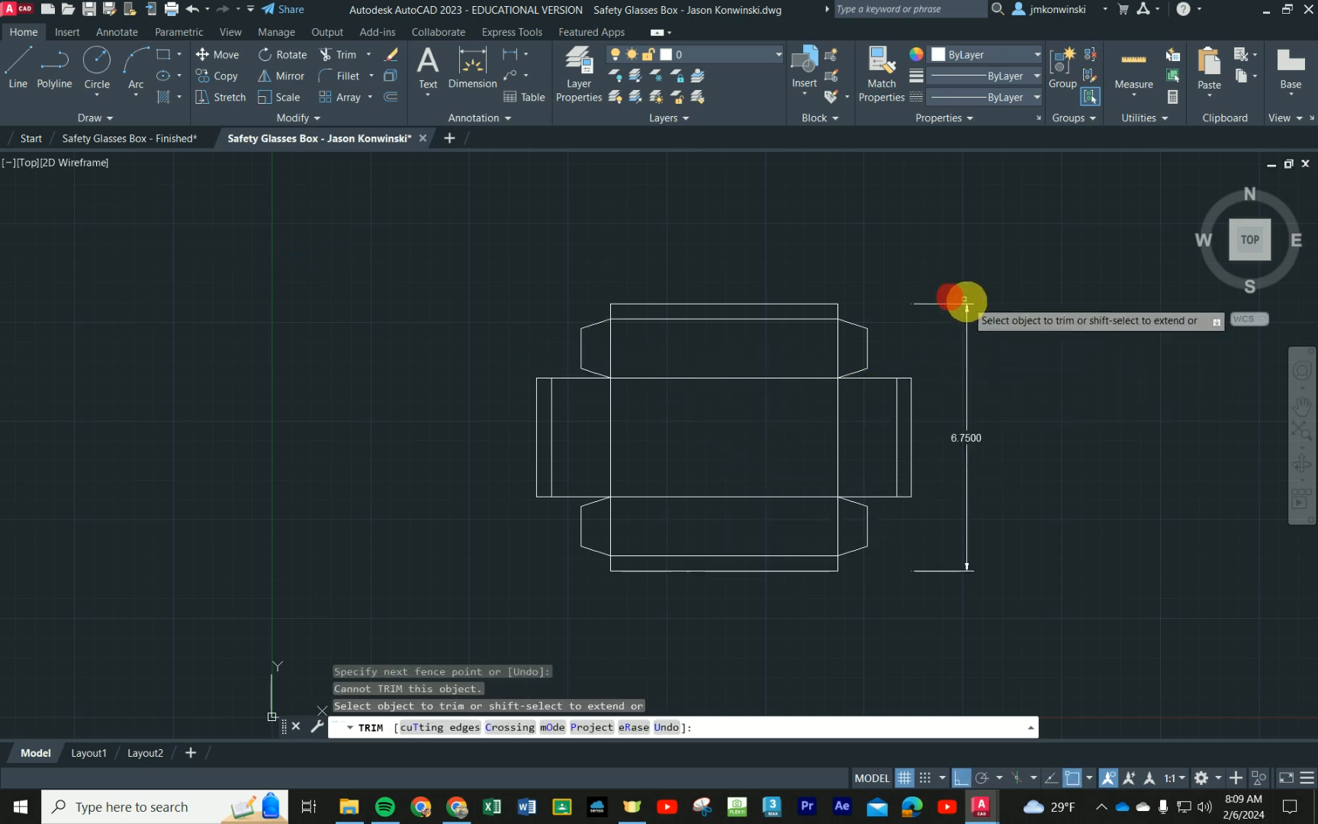
pyautogui.click(965, 303)
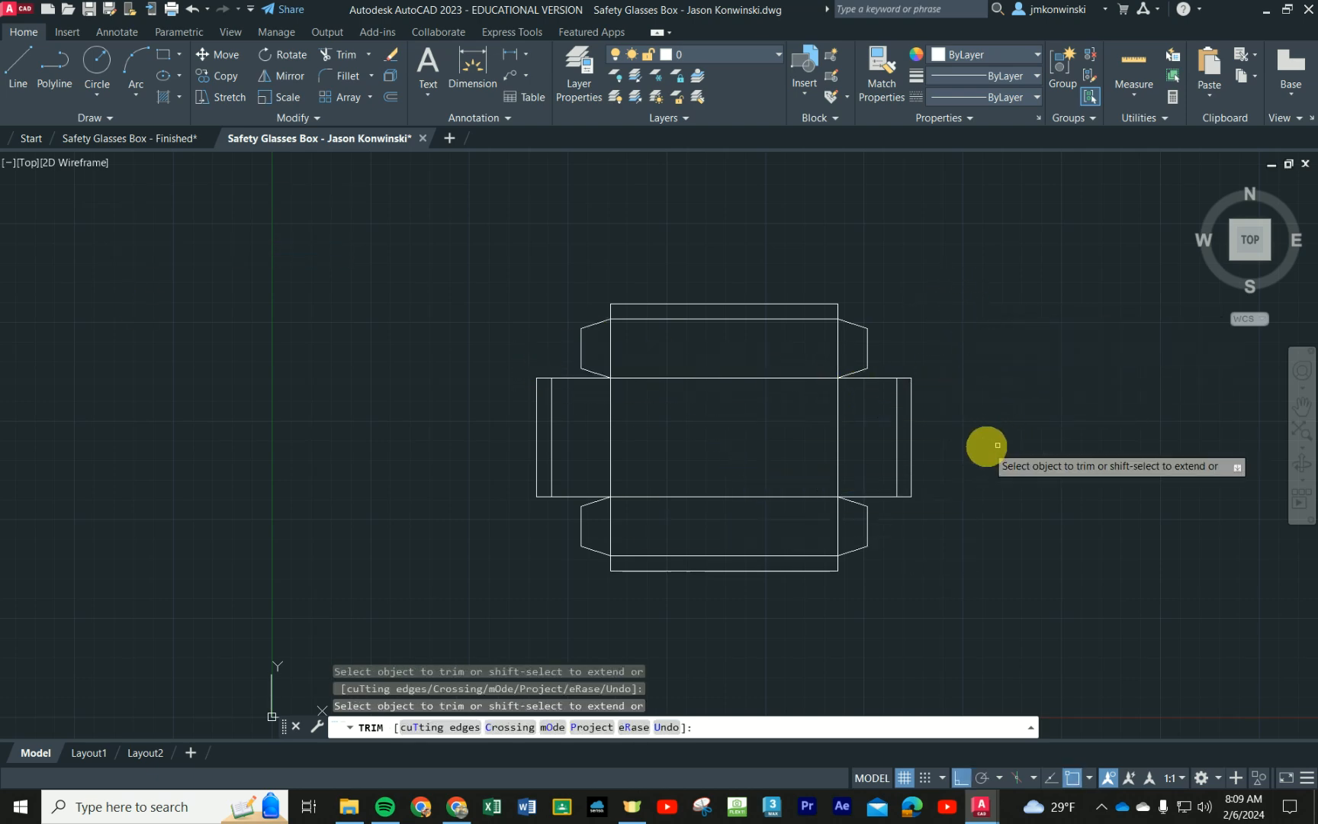
pyautogui.scroll(2, 905, 416)
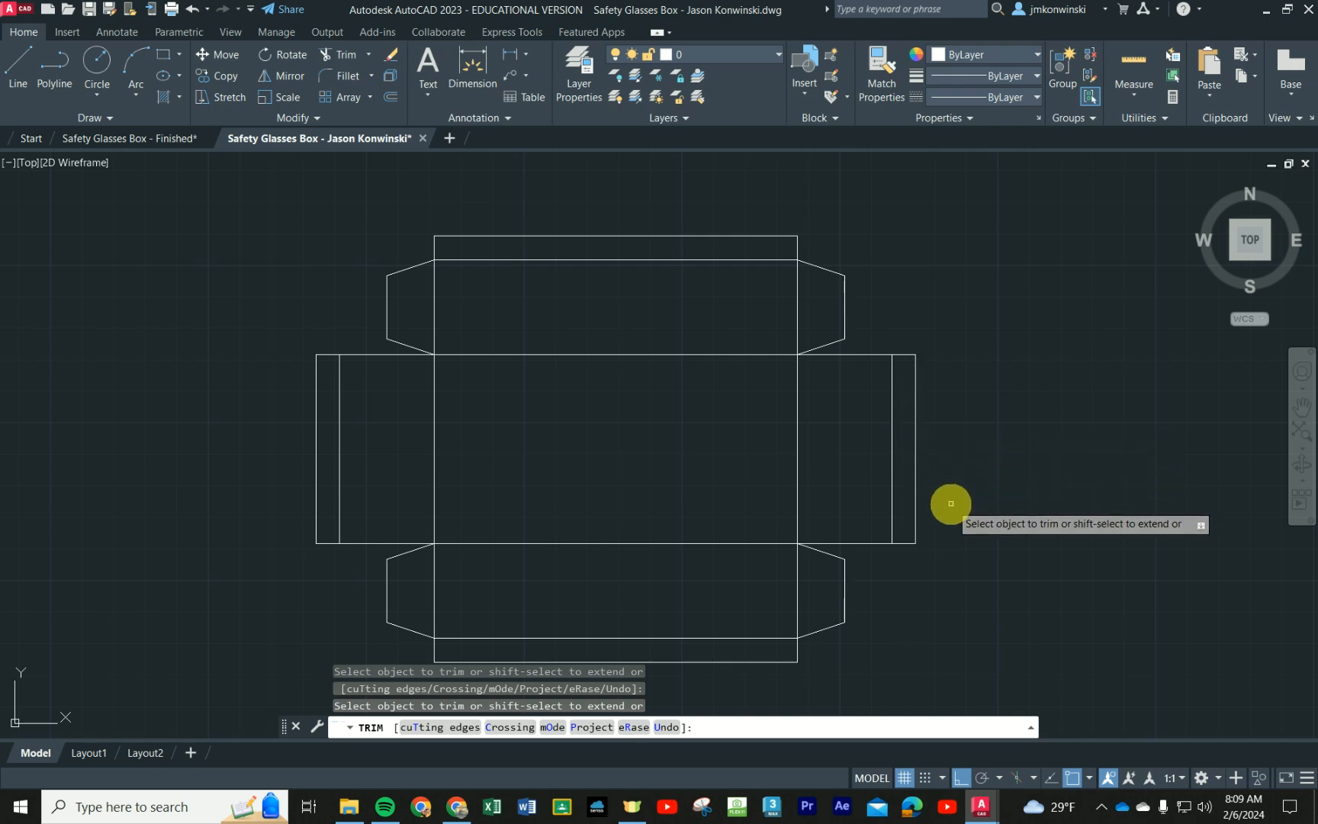
pyautogui.scroll(-2, 951, 505)
pyautogui.moveTo(944, 562)
pyautogui.mouseDown(button='middle')
pyautogui.moveTo(809, 500)
pyautogui.moveTo(773, 501)
pyautogui.mouseUp(button='middle')
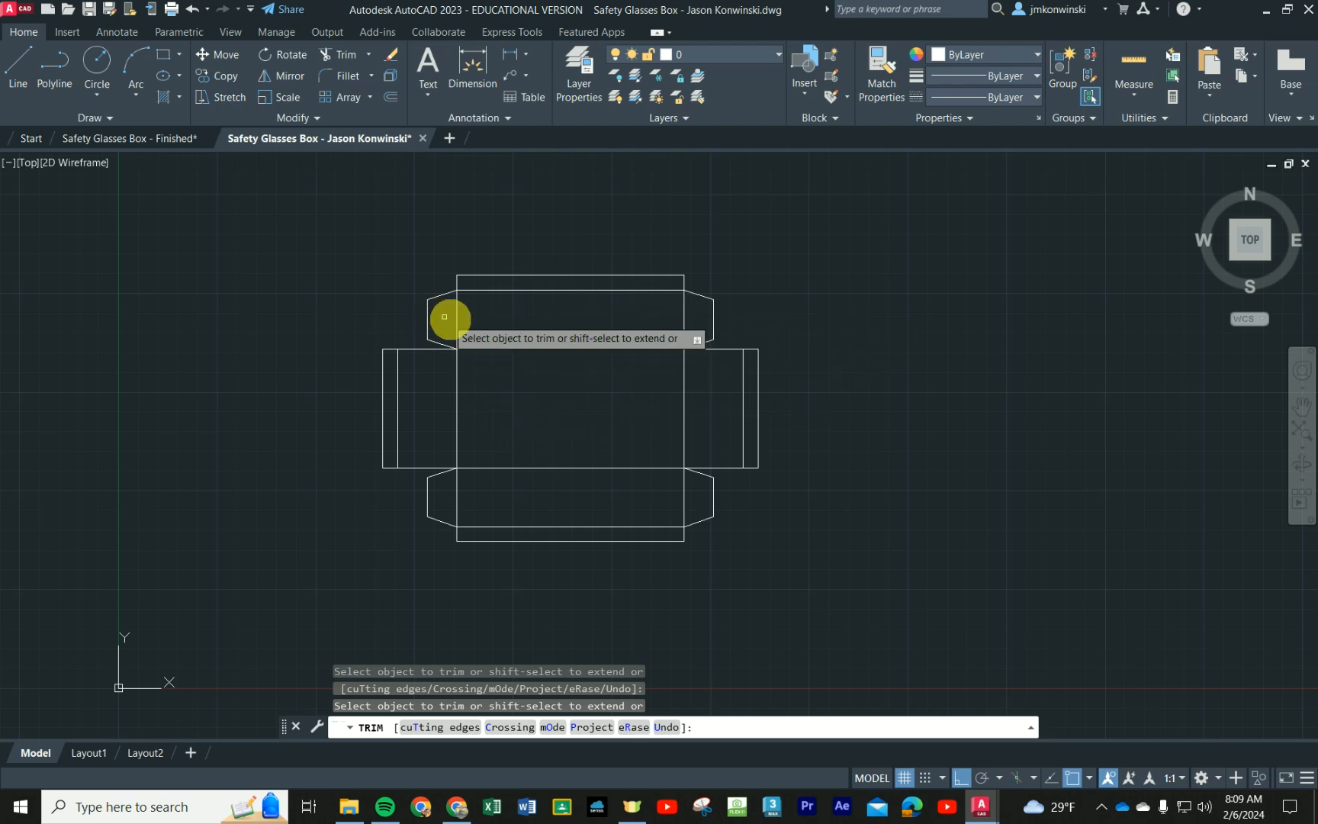
pyautogui.click(474, 69)
pyautogui.press('Return')
pyautogui.click(572, 277)
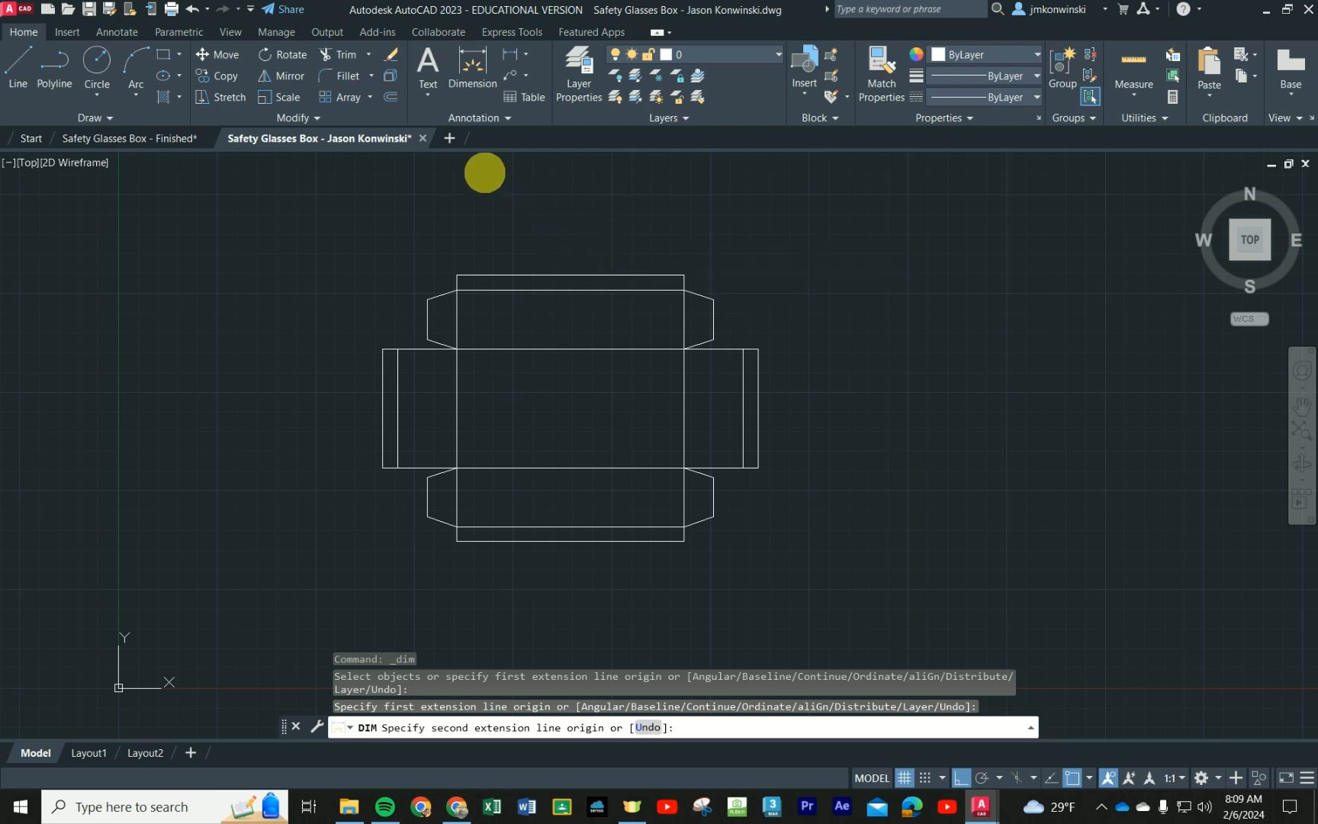
pyautogui.press('Escape')
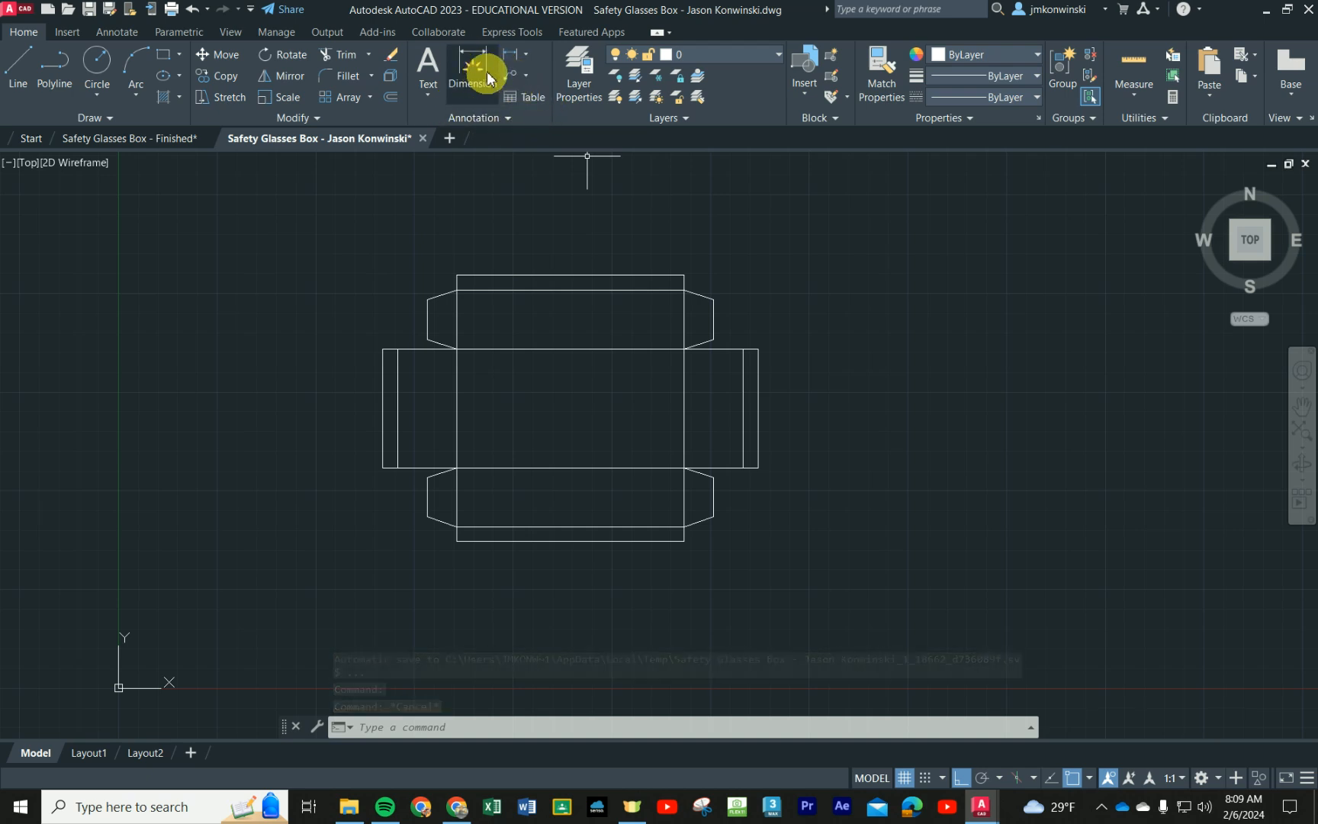
# Step: Open the Standard dimension style for modification and set its text height to 0.150
pyautogui.click(508, 119)
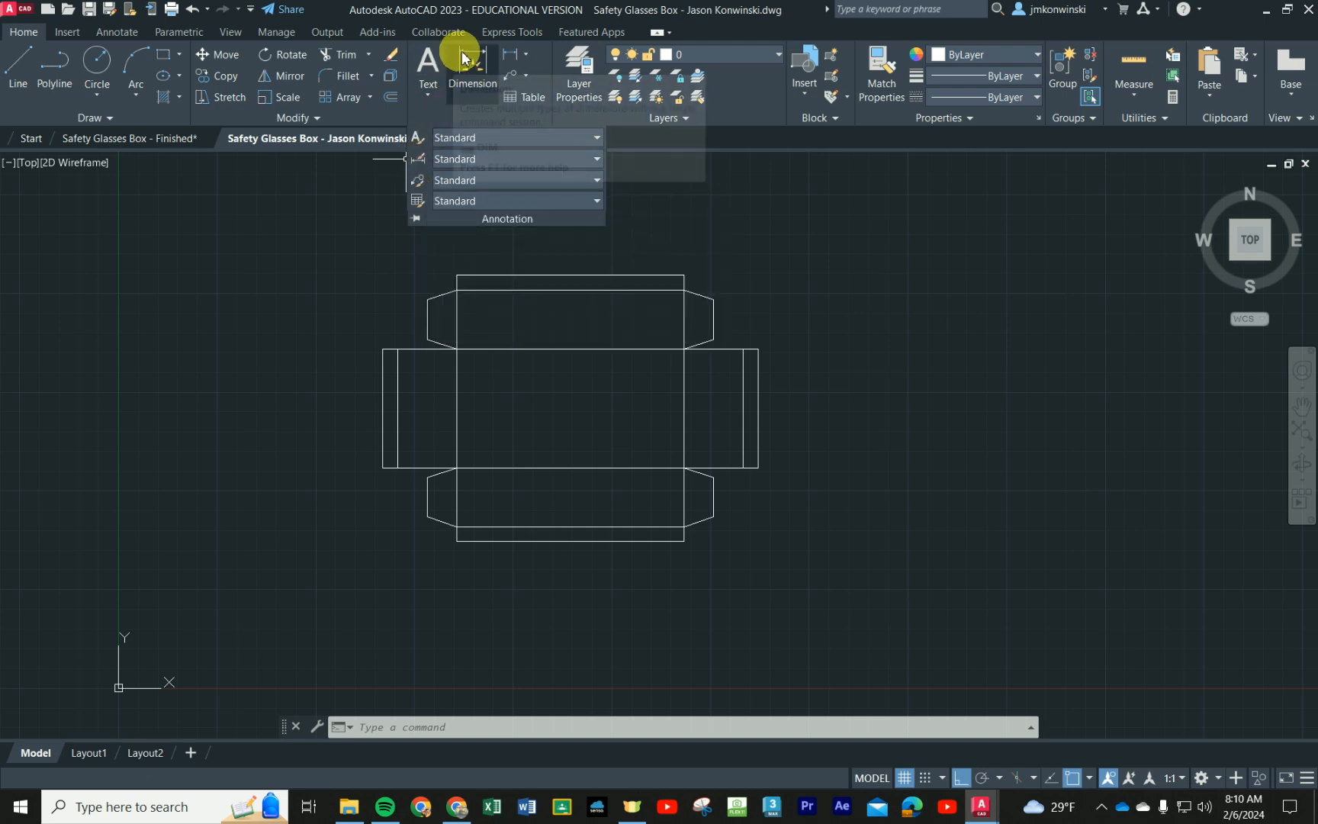
pyautogui.click(418, 160)
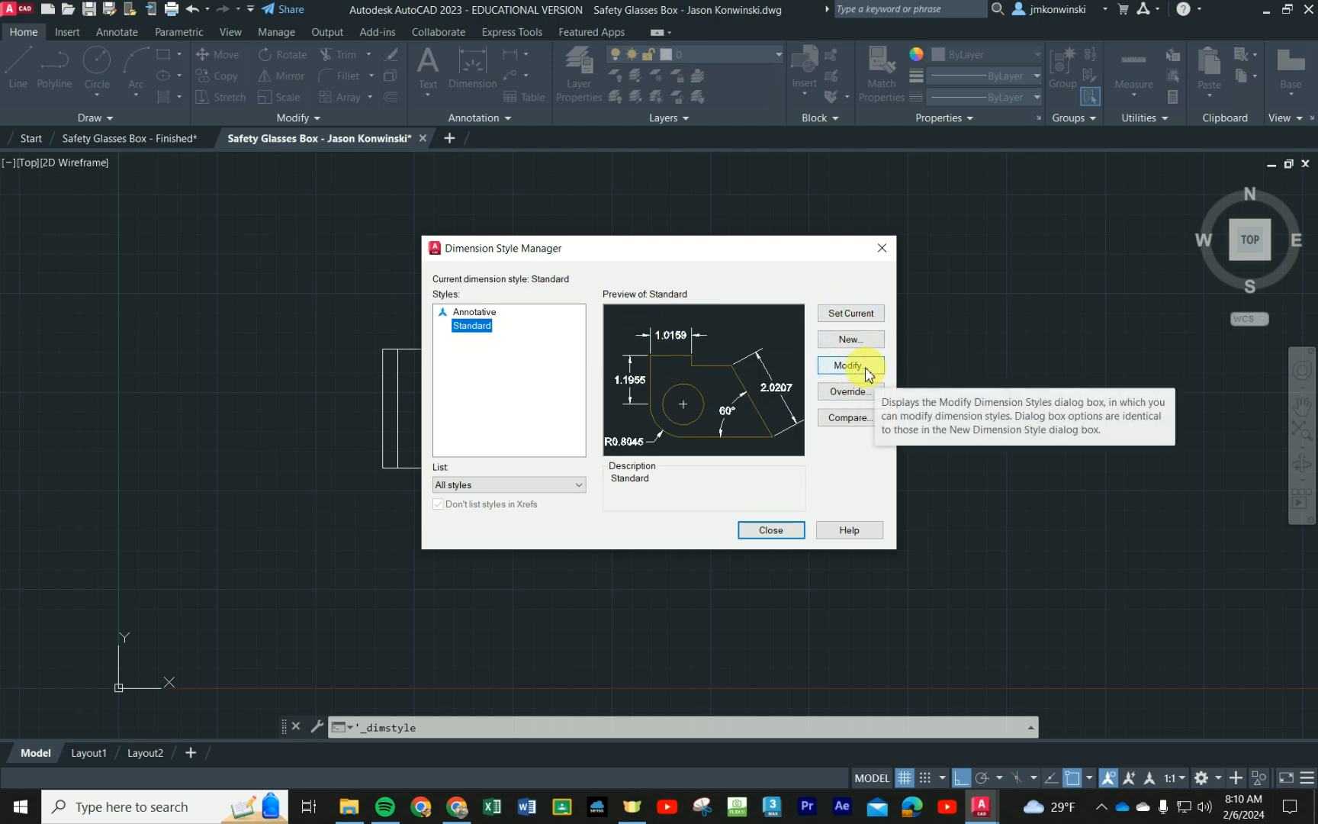
pyautogui.click(849, 365)
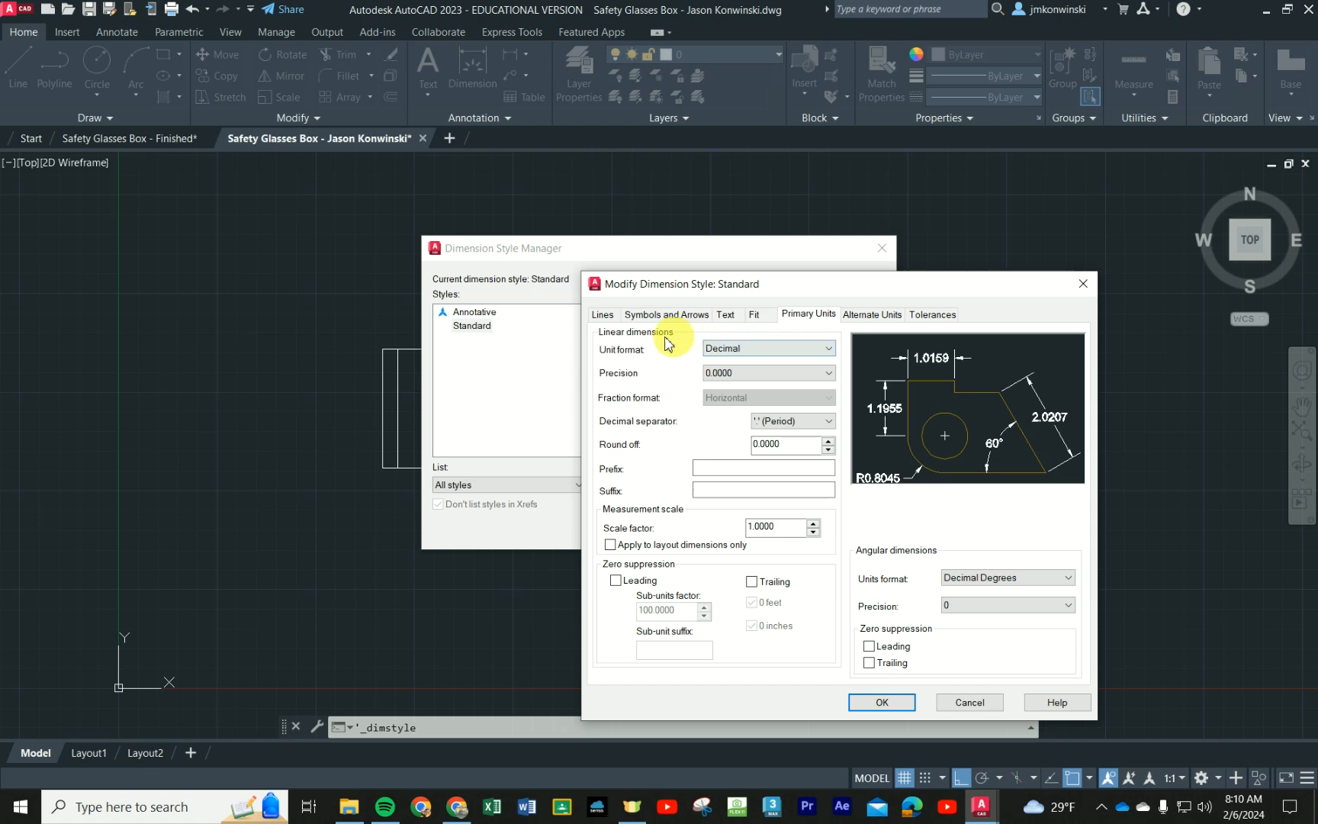
pyautogui.click(606, 320)
pyautogui.click(637, 321)
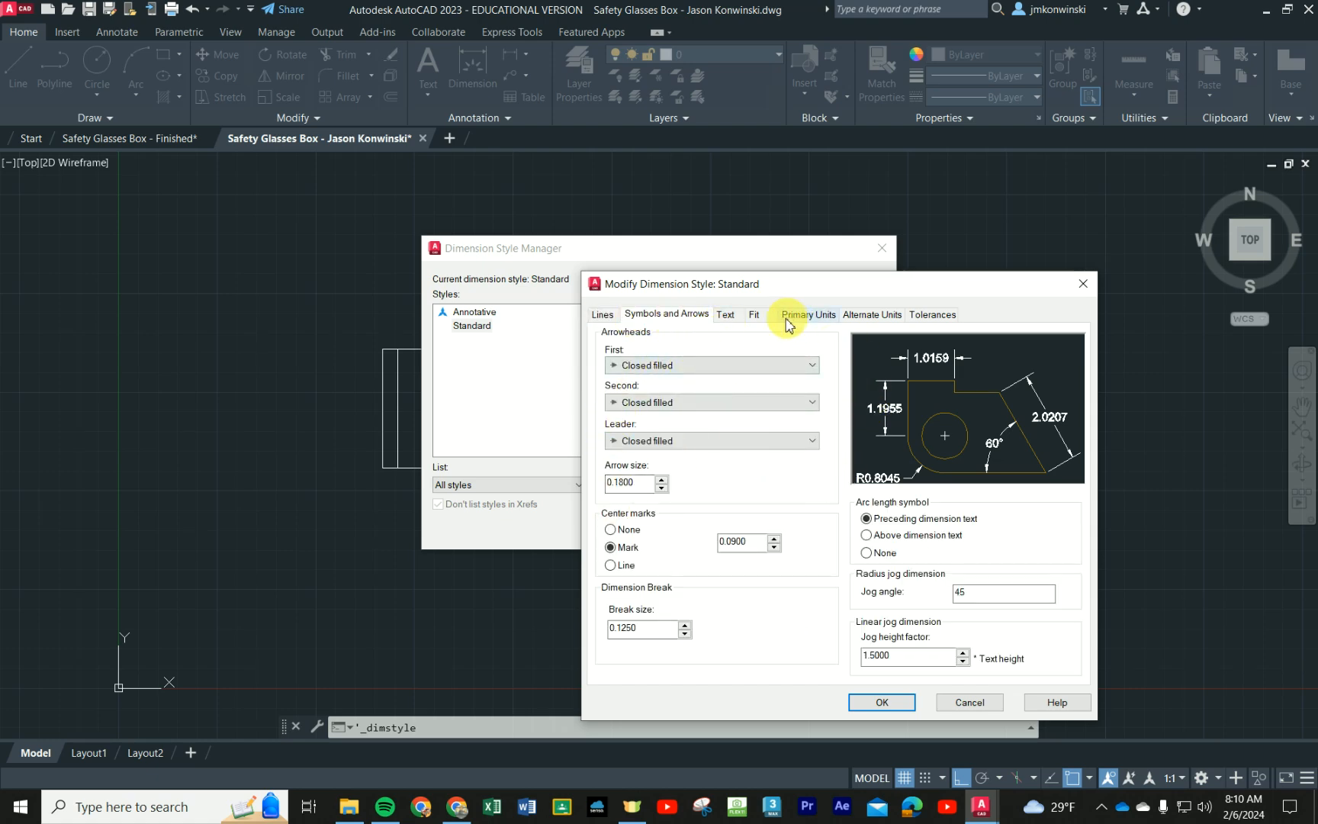
pyautogui.click(725, 316)
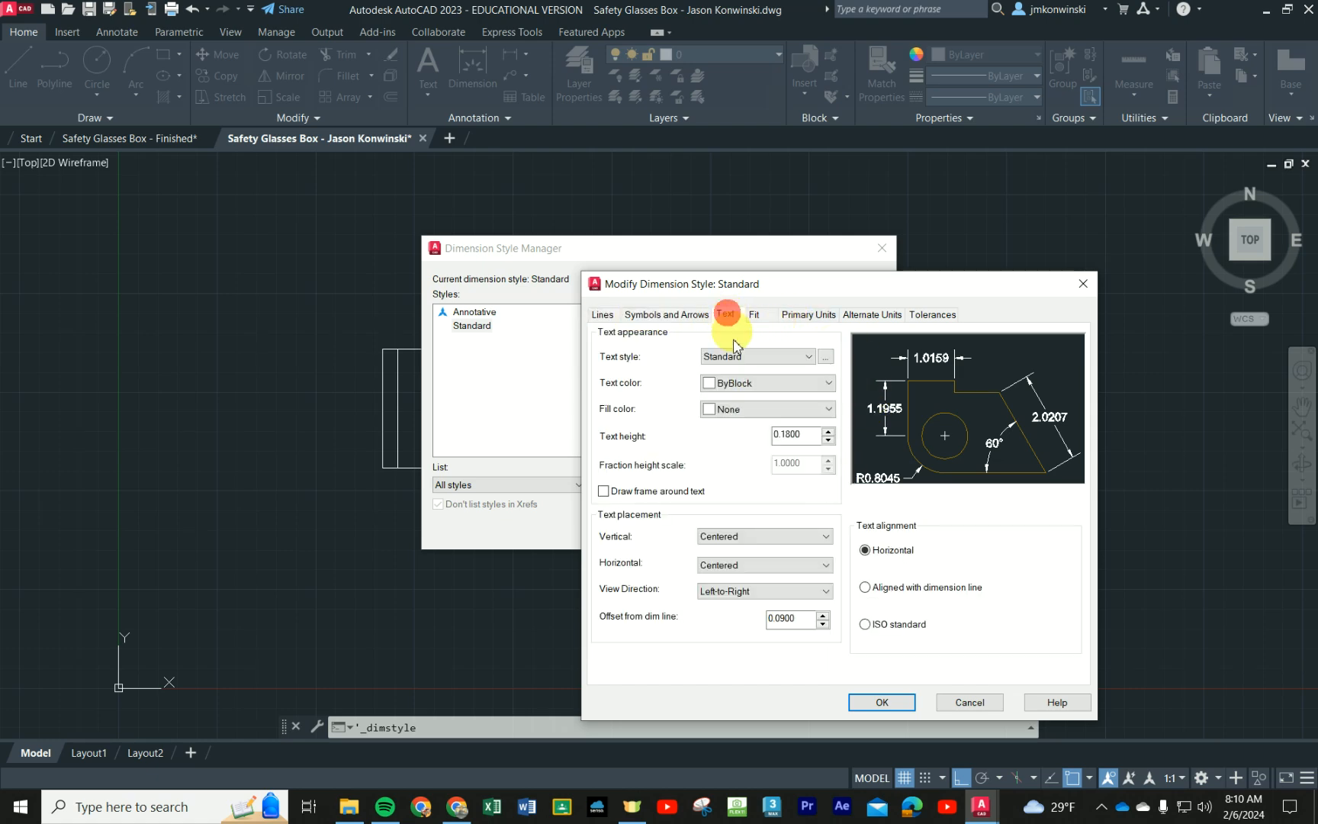
pyautogui.click(813, 438)
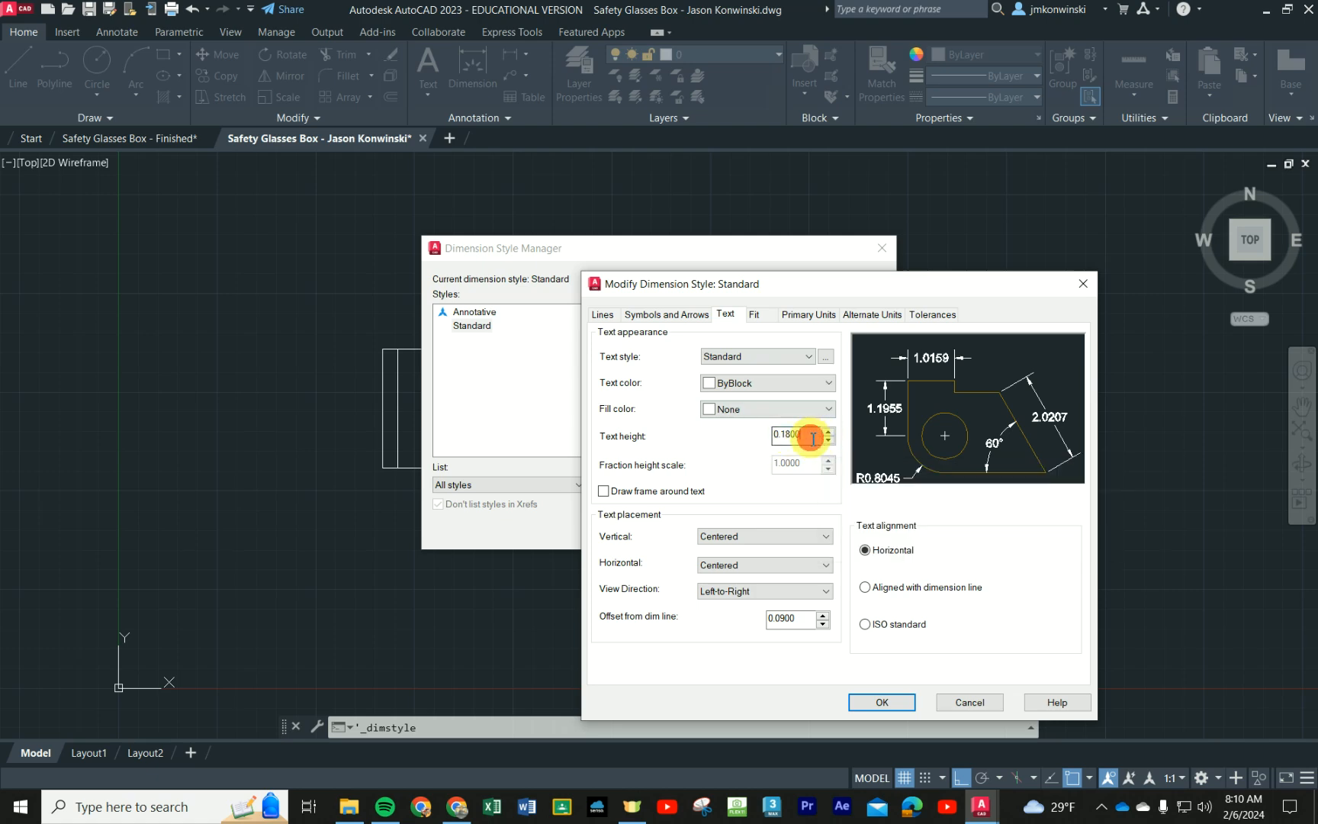
pyautogui.moveTo(791, 441); pyautogui.dragTo(788, 439)
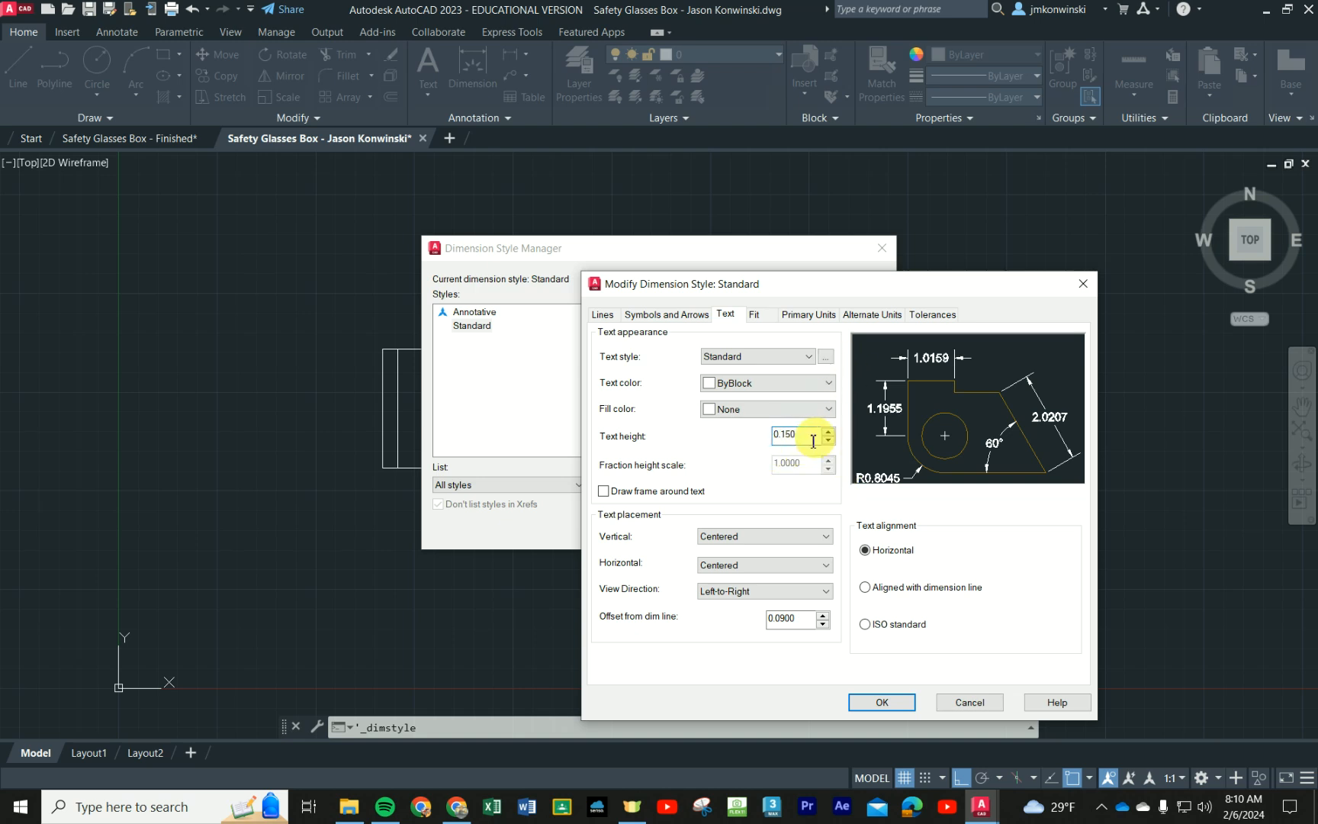
# Step: Set the Standard dimension style's primary unit format to Fractional and make the style current
pyautogui.click(818, 315)
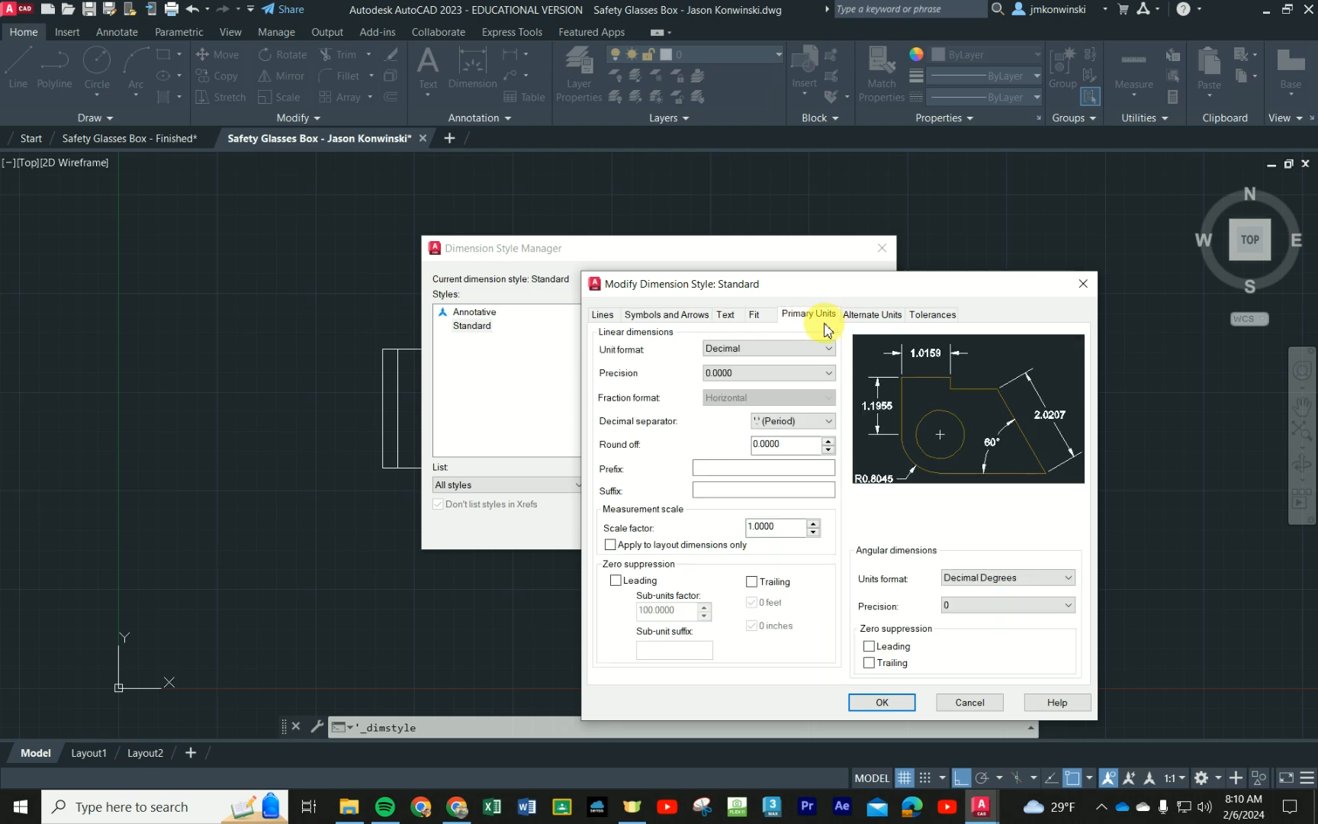
pyautogui.click(748, 349)
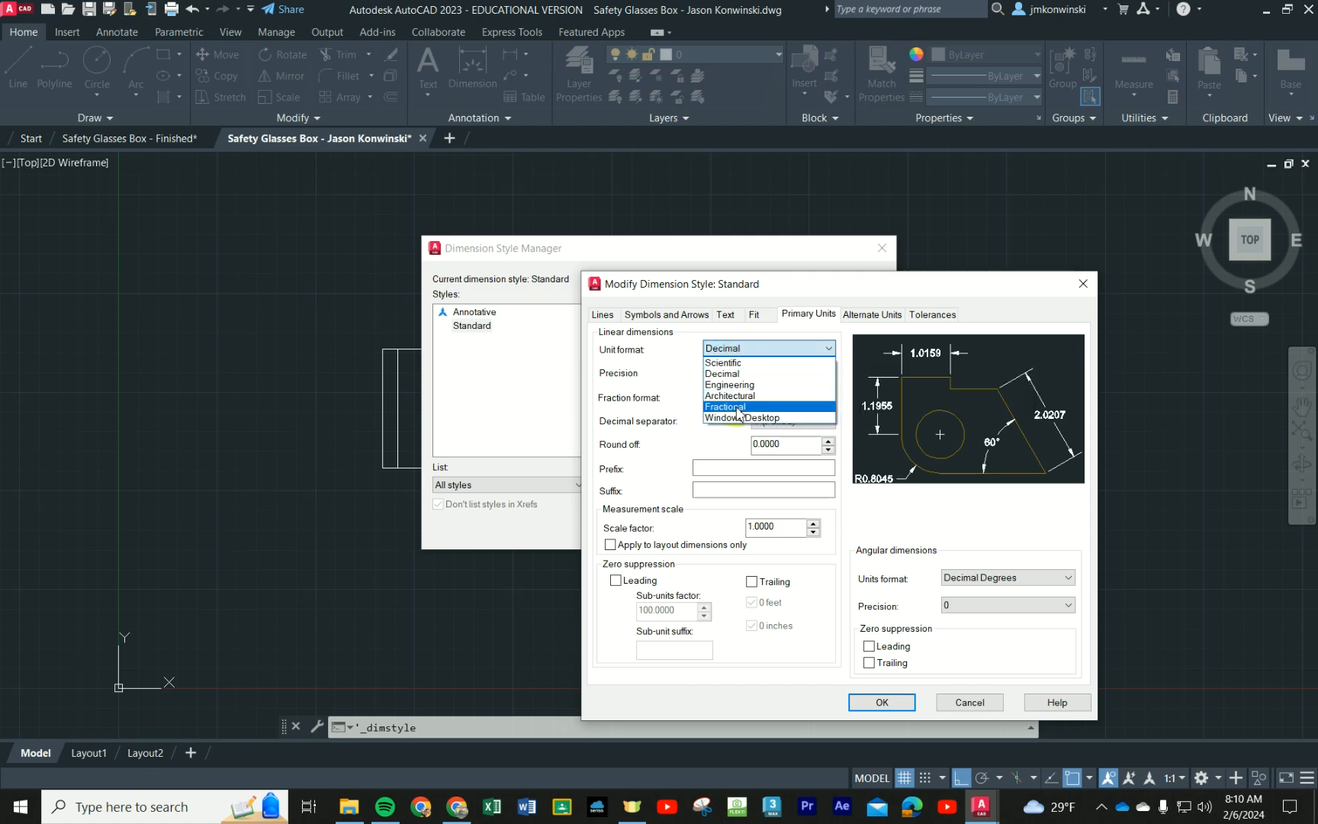
pyautogui.click(729, 406)
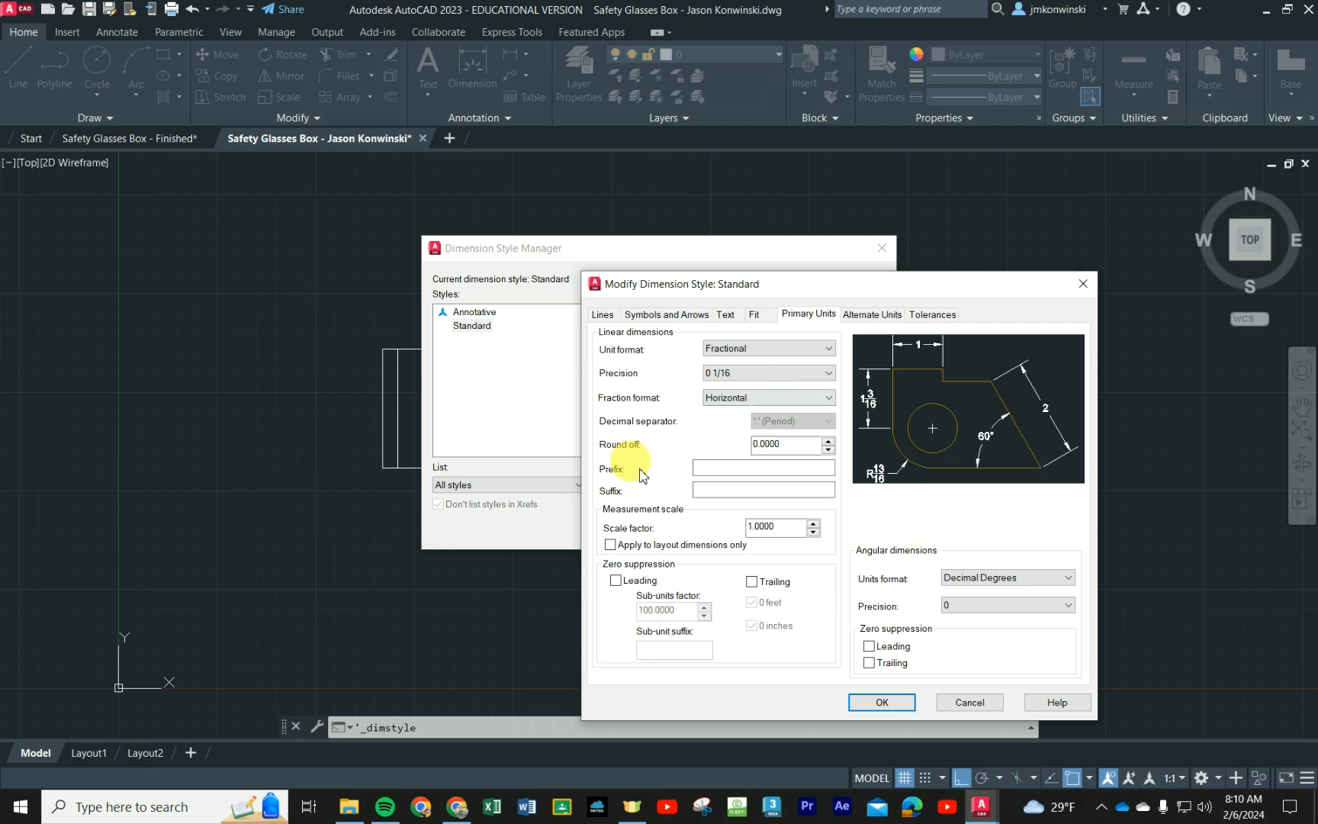
pyautogui.click(900, 703)
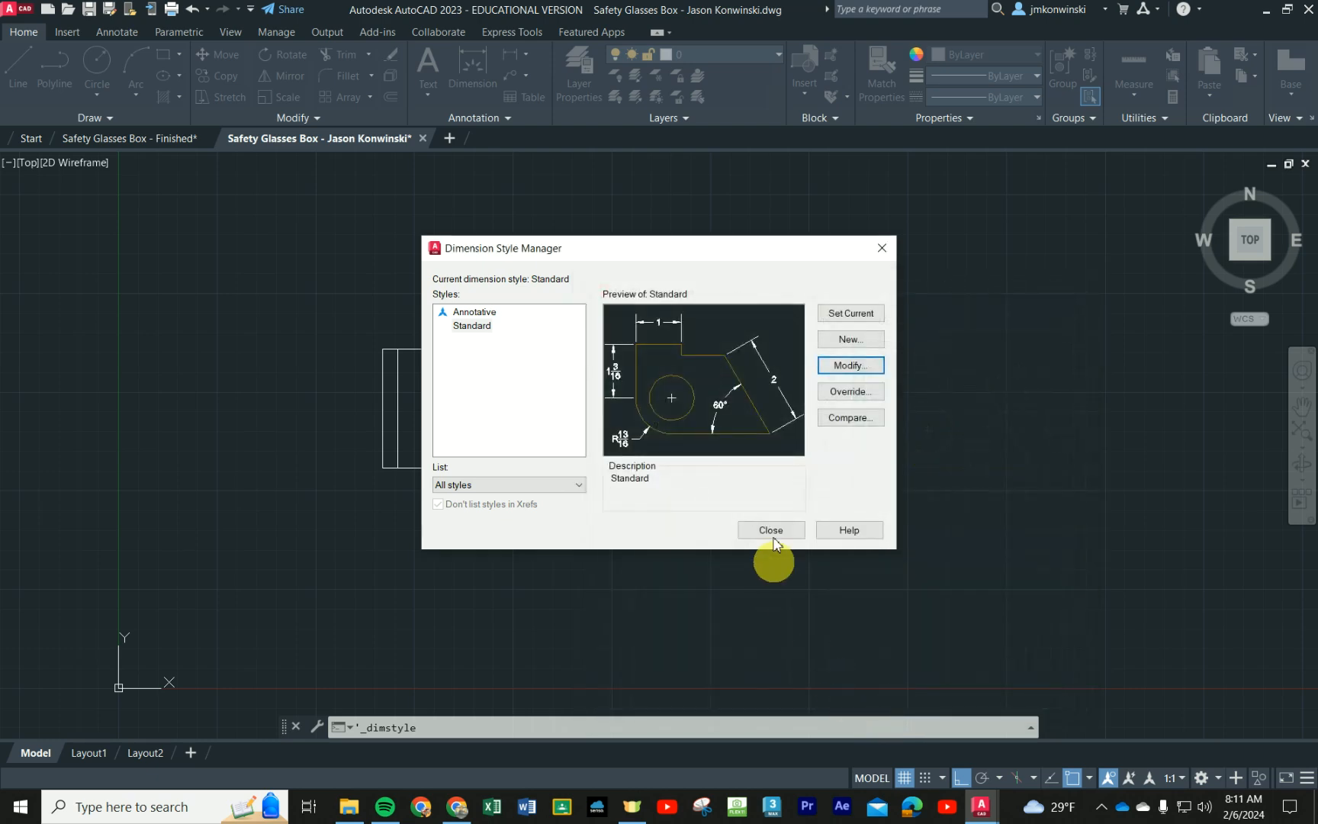
pyautogui.click(852, 313)
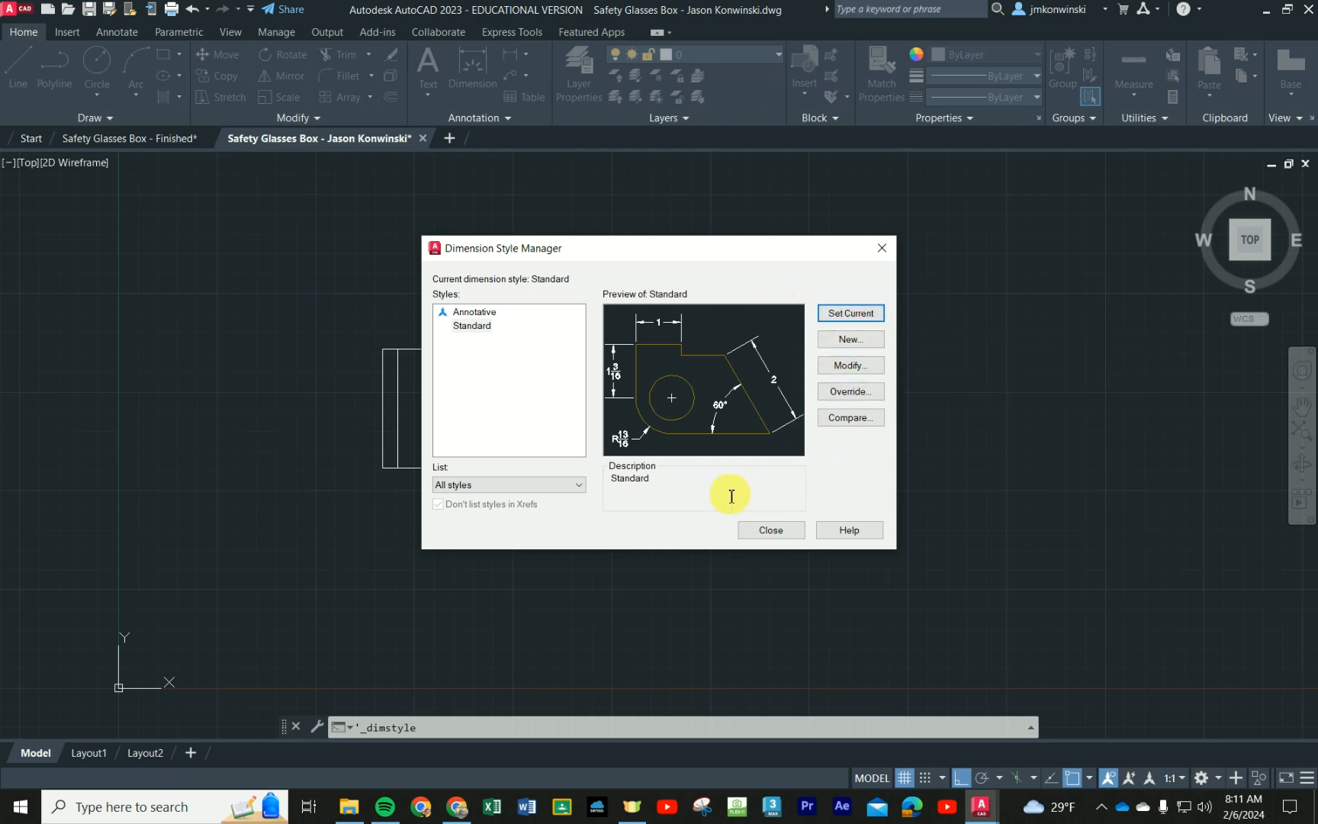
pyautogui.click(773, 530)
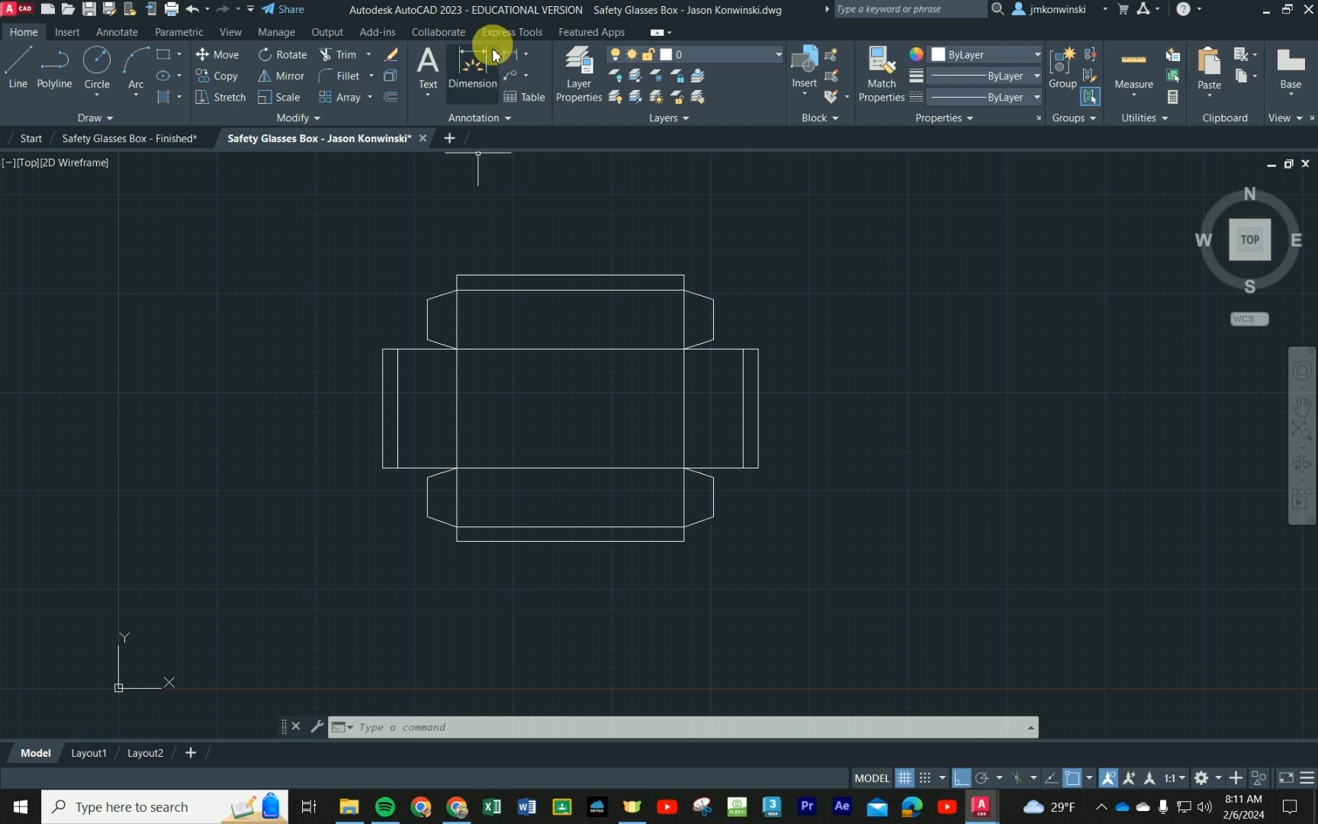
# Step: Dimension the overall width of the box pattern between the outer side flap corners, placing the dimension above the pattern
pyautogui.click(471, 67)
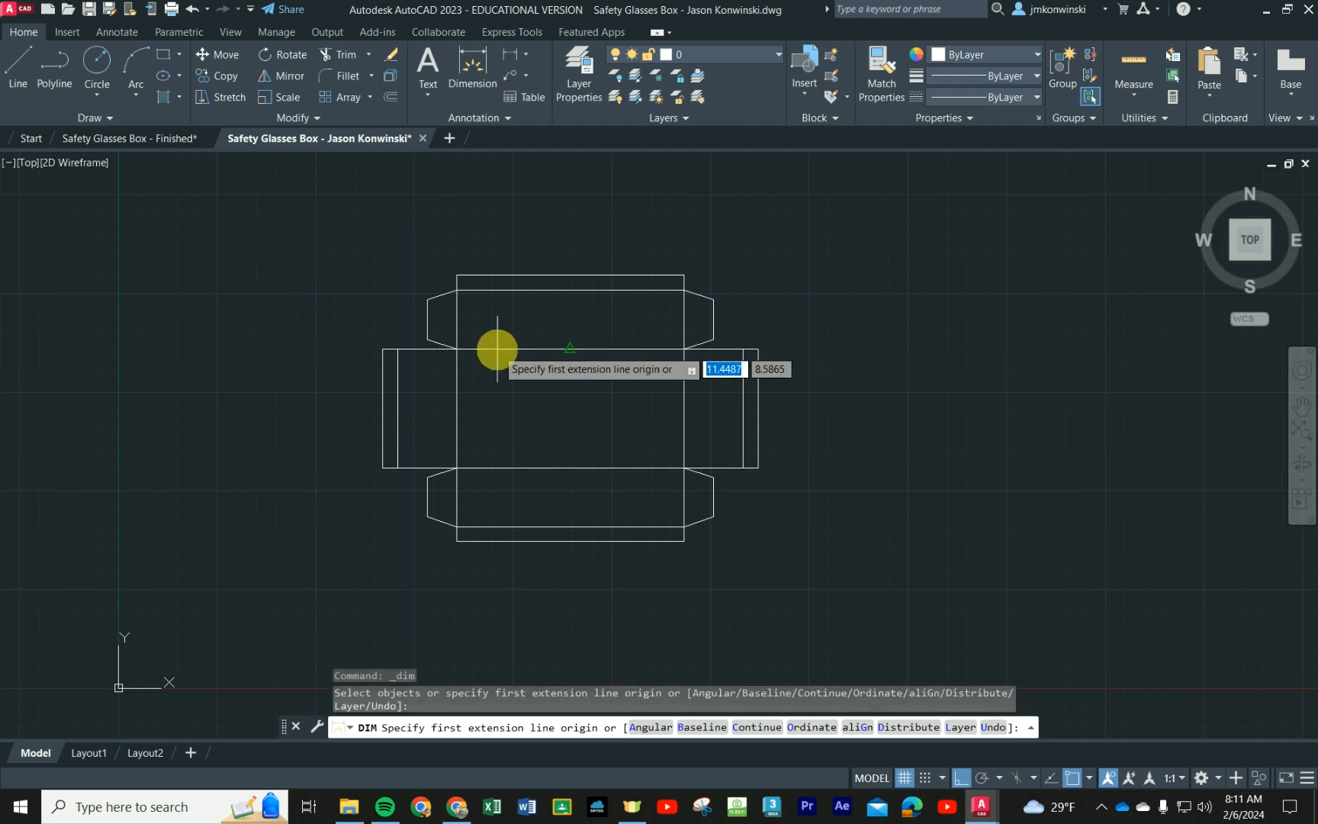
pyautogui.scroll(4, 506, 353)
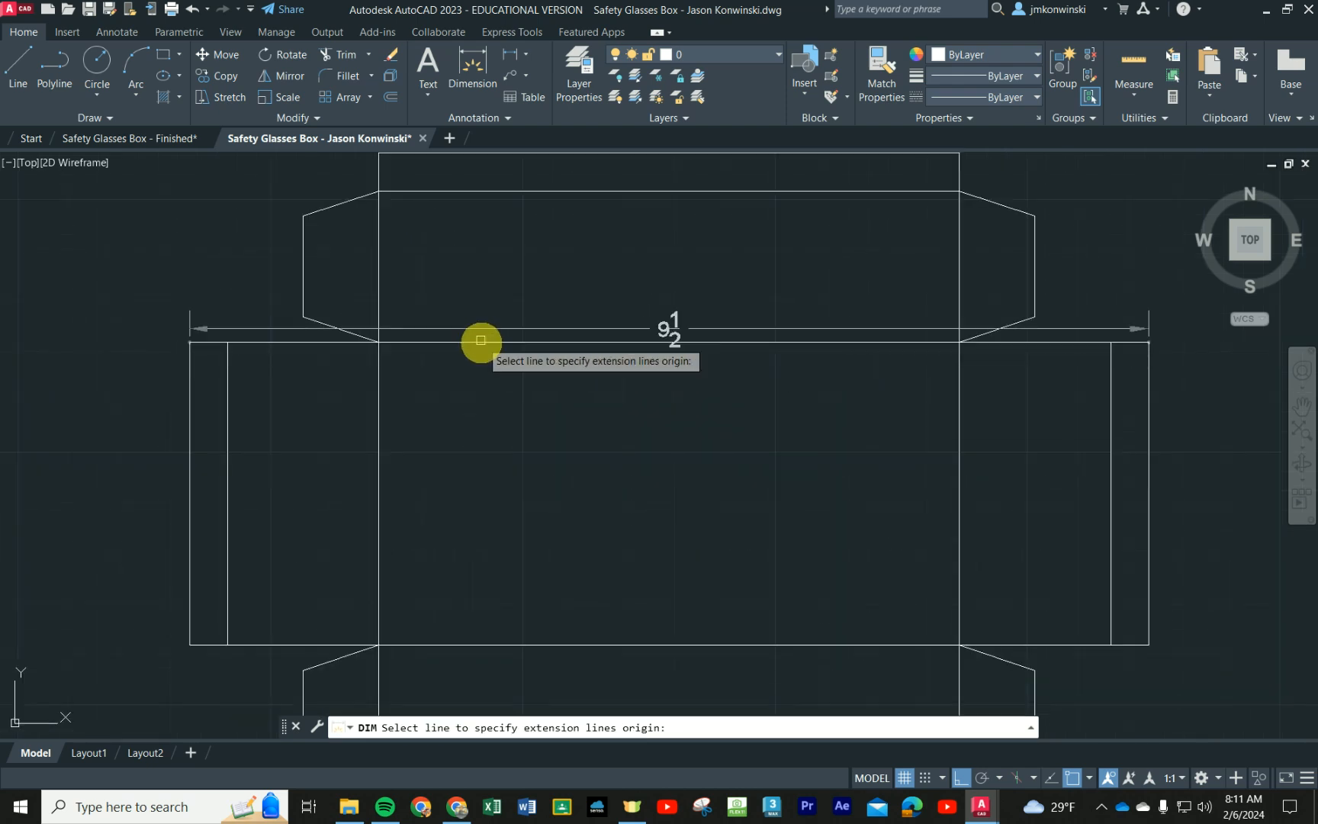
pyautogui.scroll(-2, 488, 347)
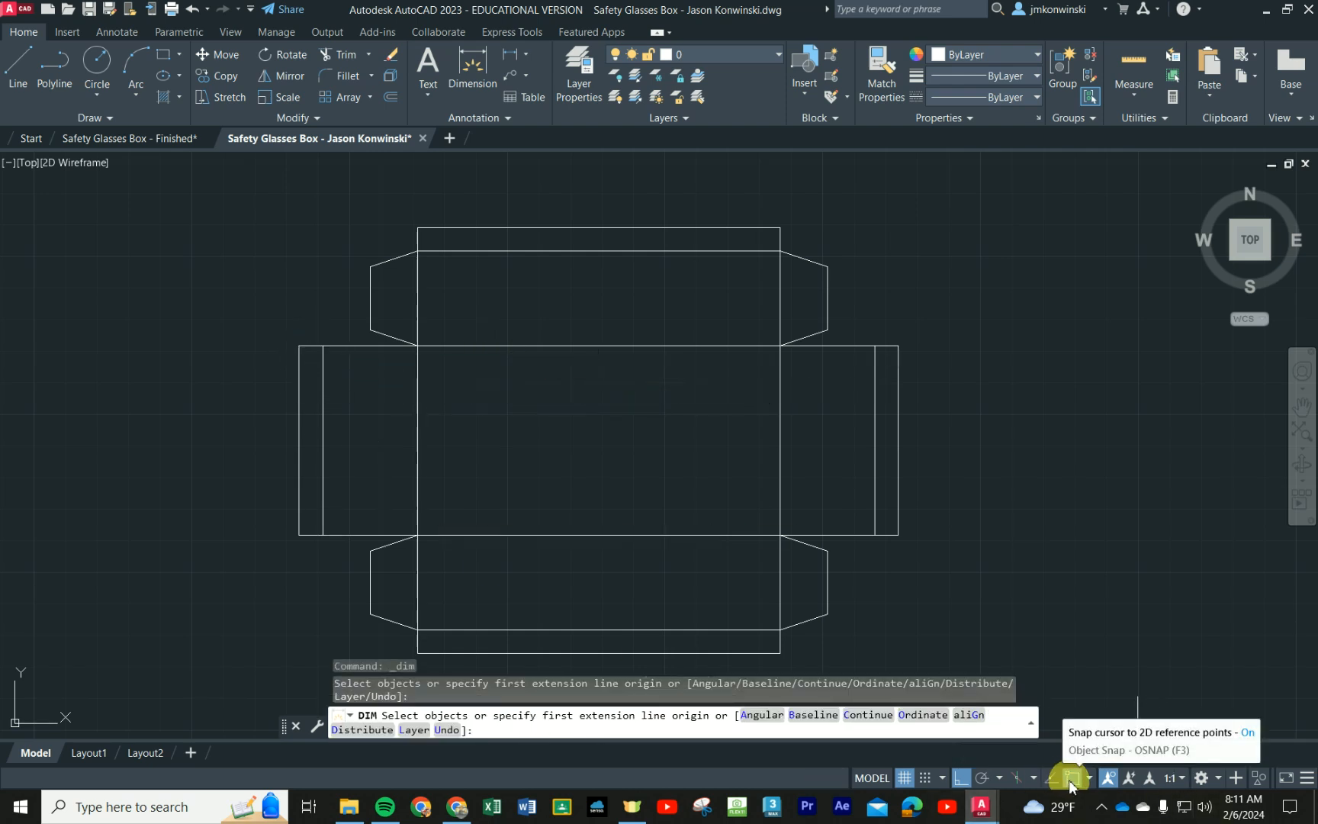
pyautogui.click(298, 345)
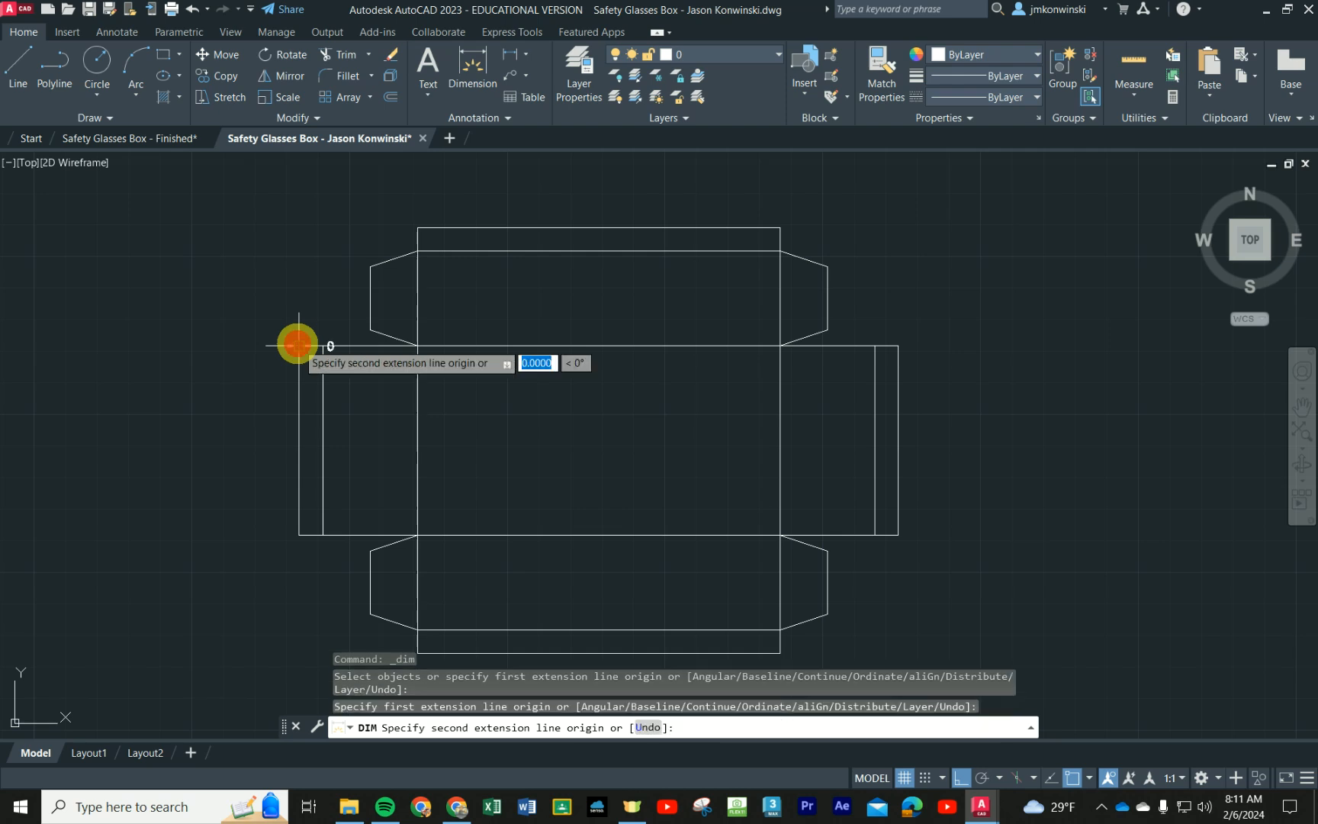
pyautogui.click(898, 345)
pyautogui.scroll(-2, 730, 344)
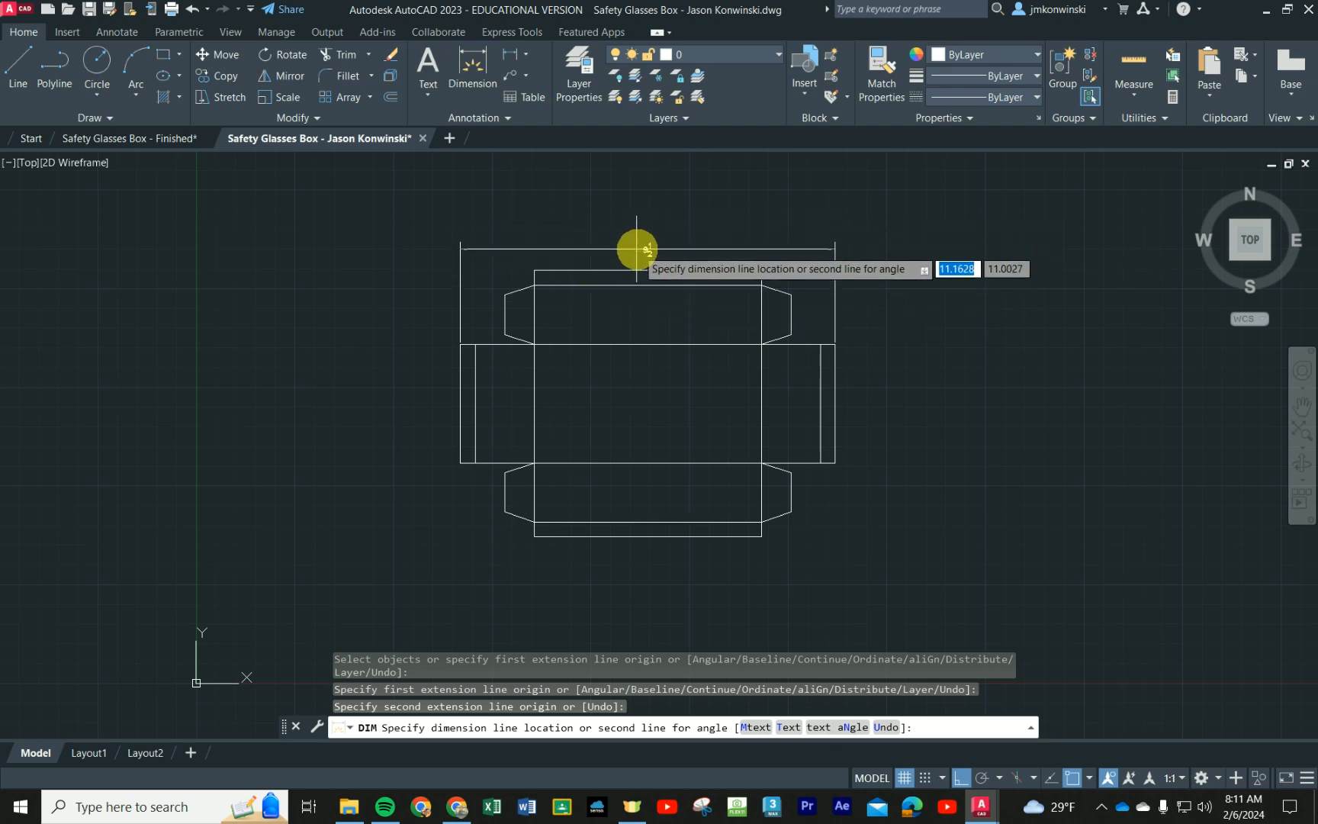
pyautogui.click(648, 201)
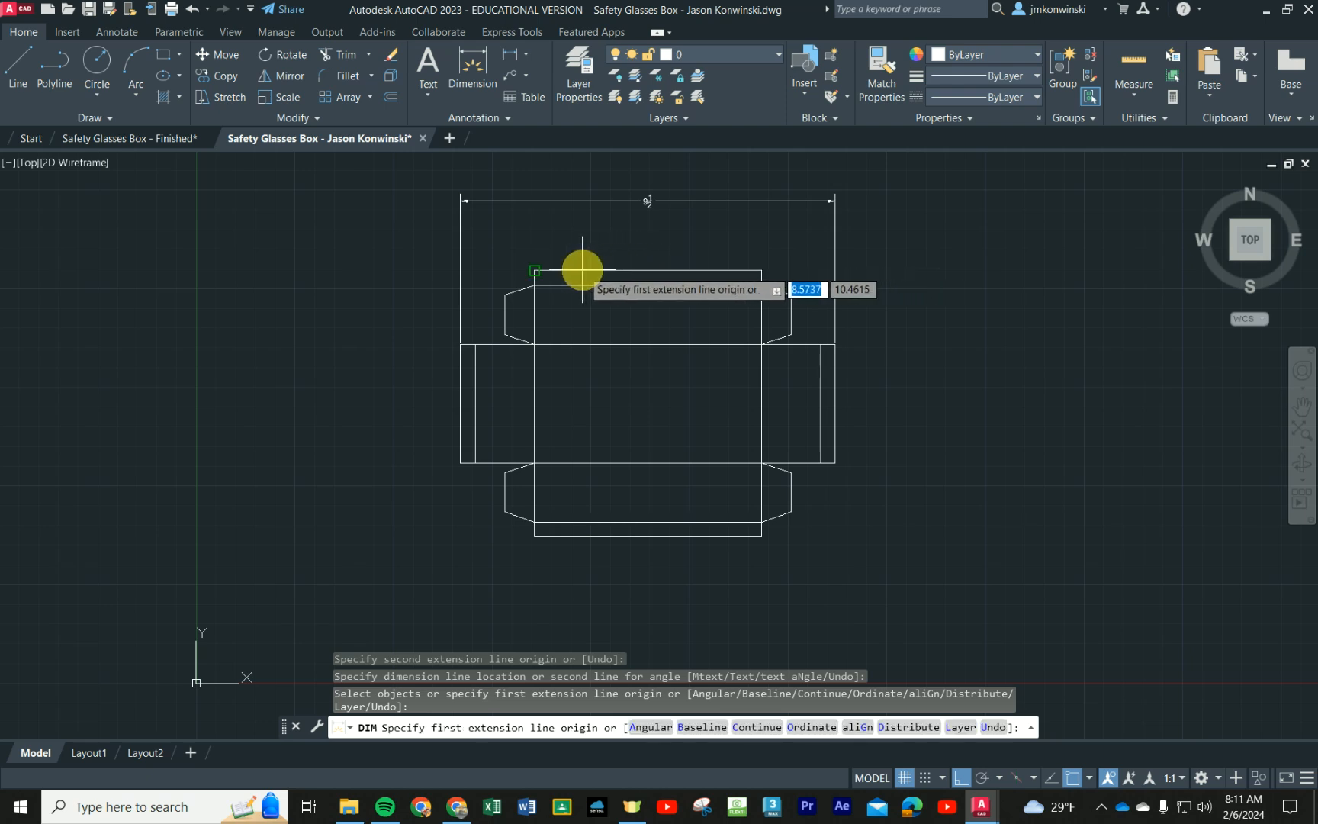
# Step: Dimension the top edge of the upper flap, placing the dimension between the flap and the overall width dimension
pyautogui.scroll(5, 603, 244)
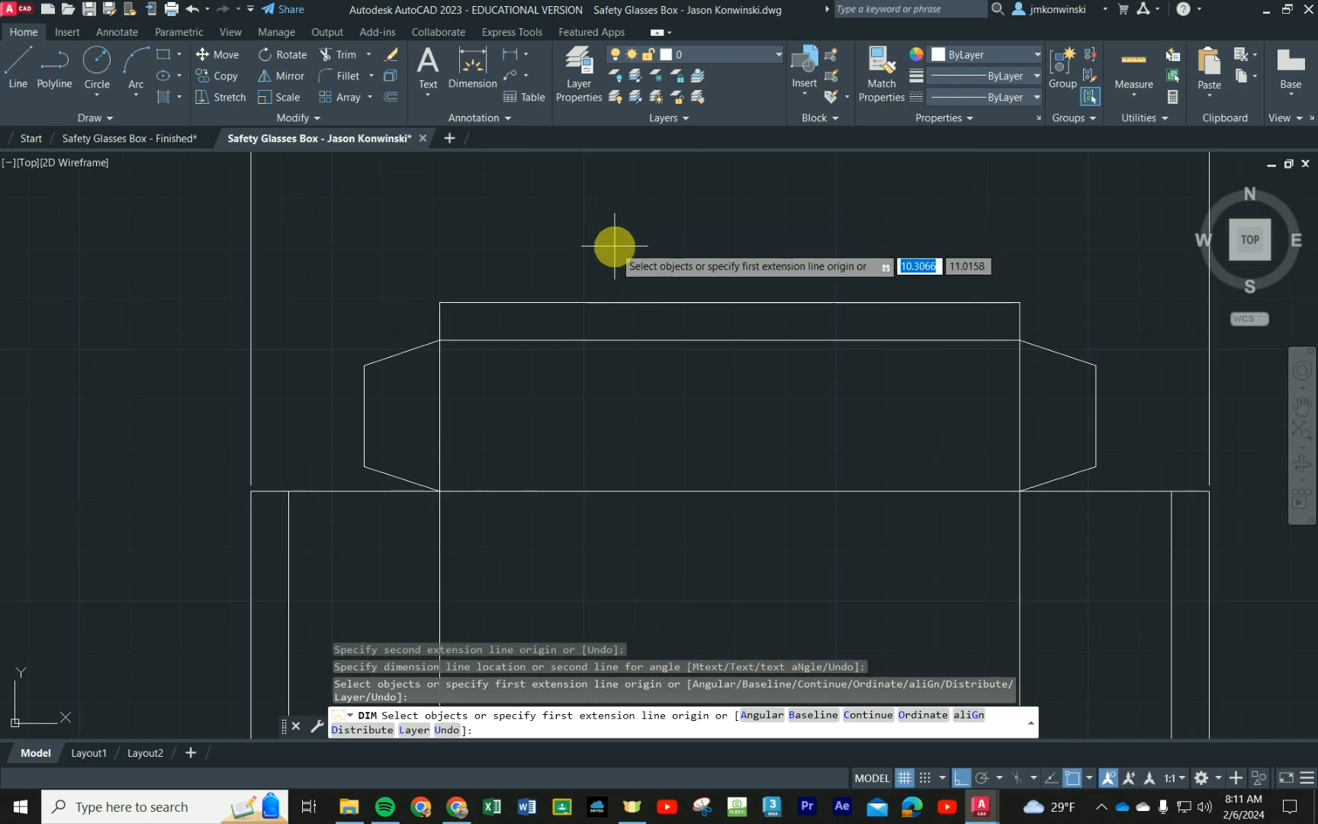
pyautogui.moveTo(615, 245); pyautogui.dragTo(586, 370, button='middle')
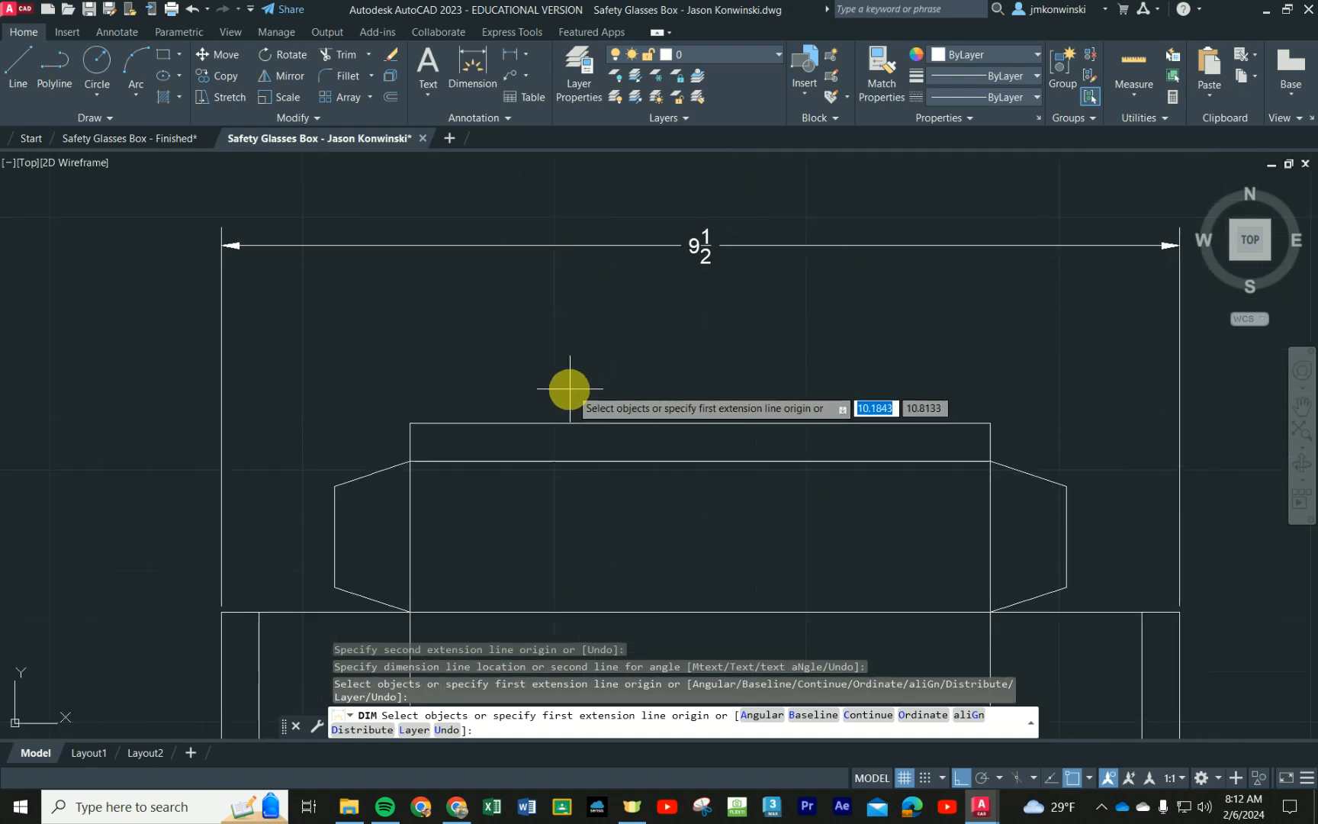
pyautogui.click(545, 422)
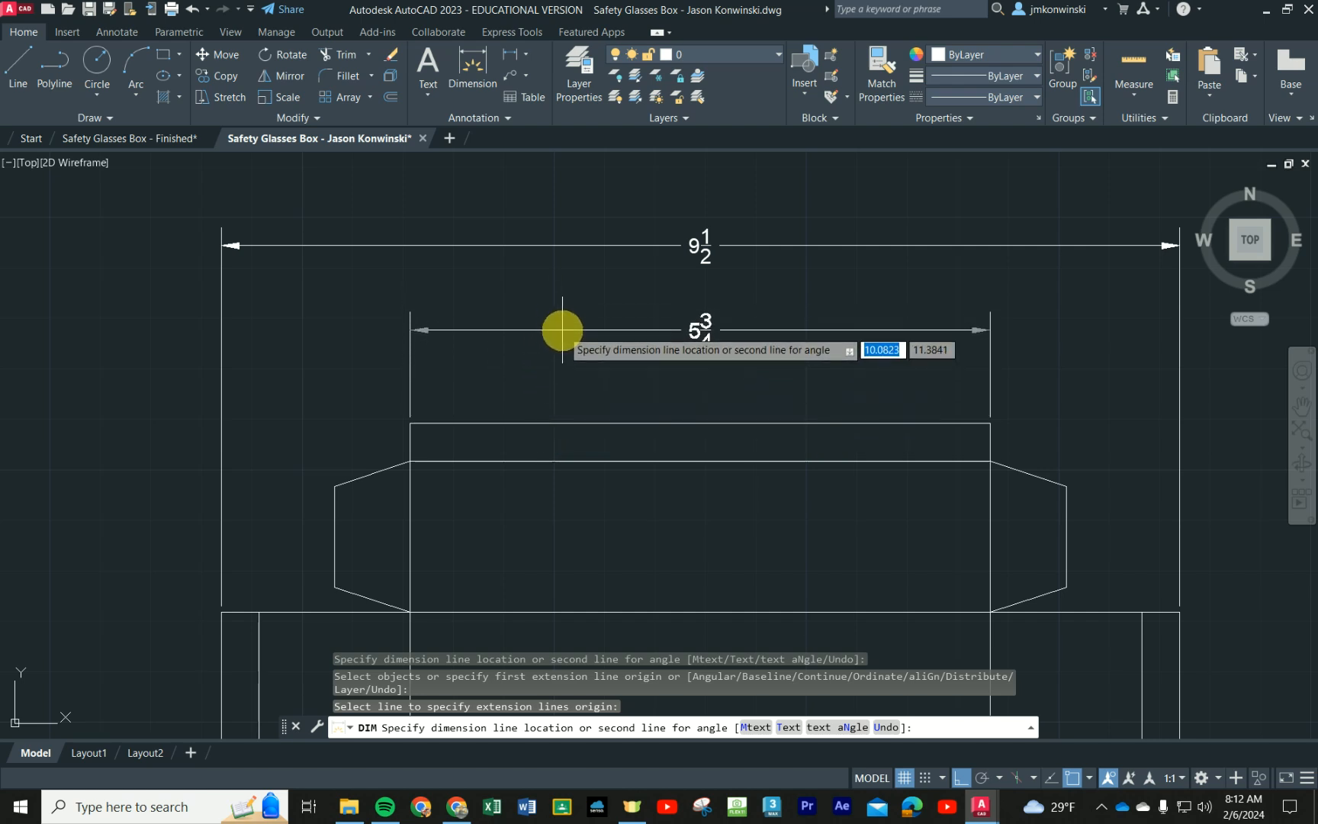
pyautogui.click(562, 334)
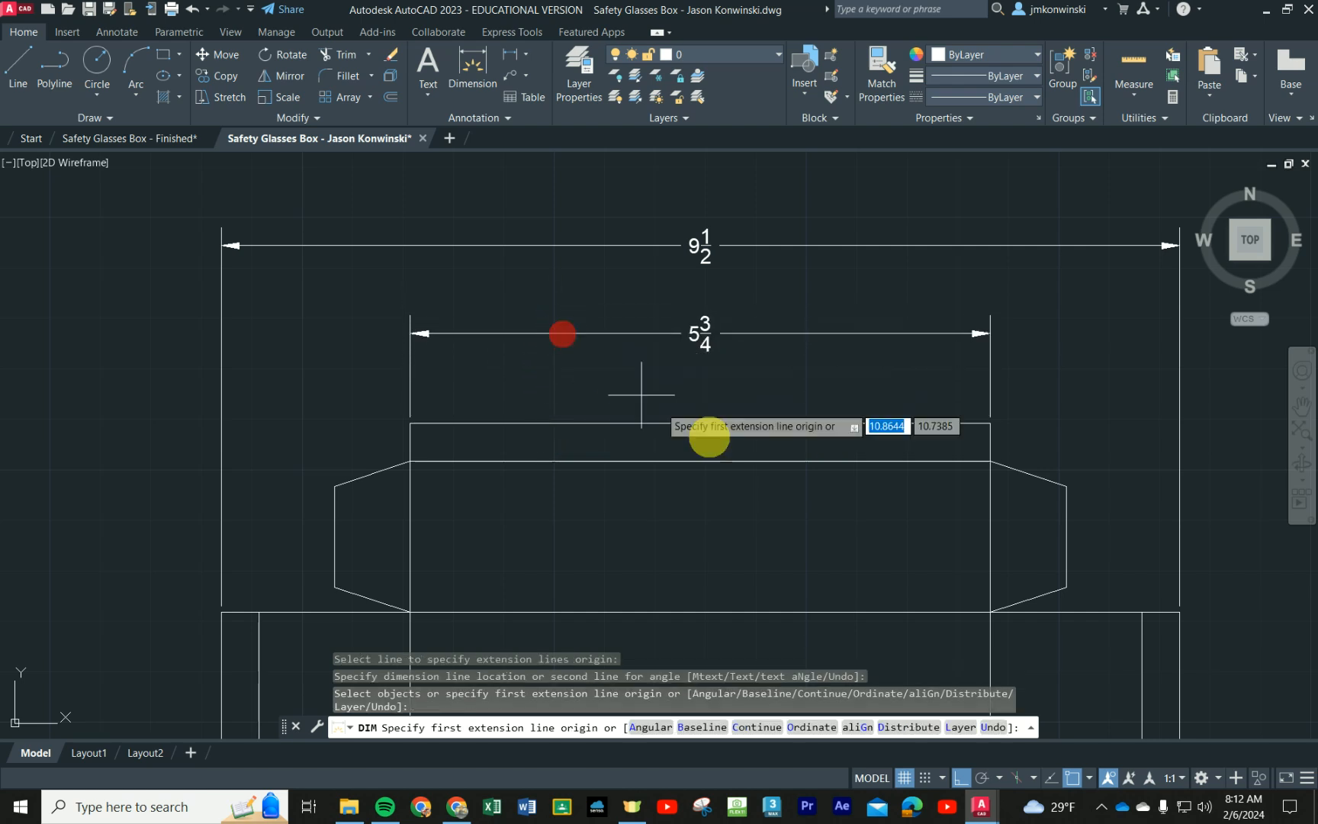
# Step: Dimension the horizontal width of the upper left glue tab, aligned with the upper flap's width dimension
pyautogui.click(410, 461)
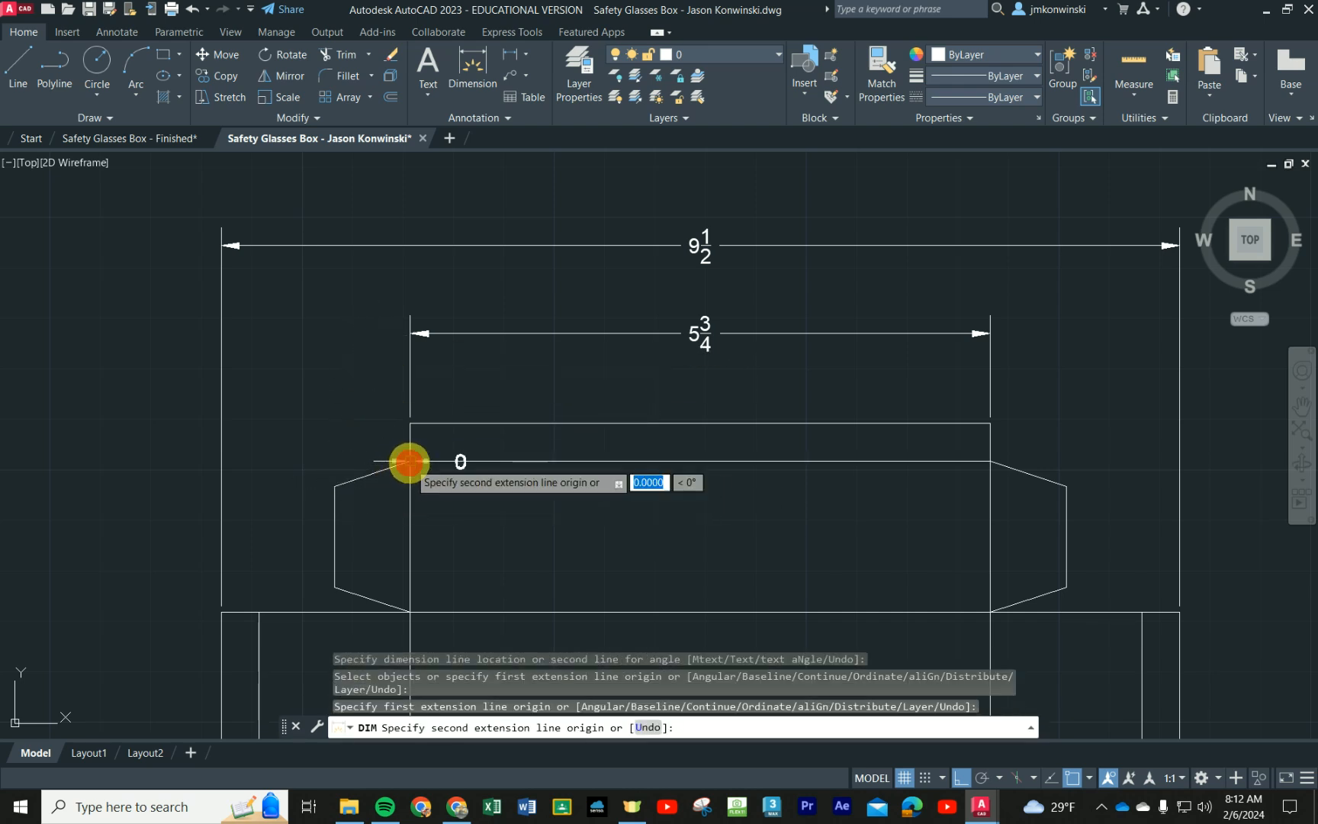
pyautogui.click(334, 485)
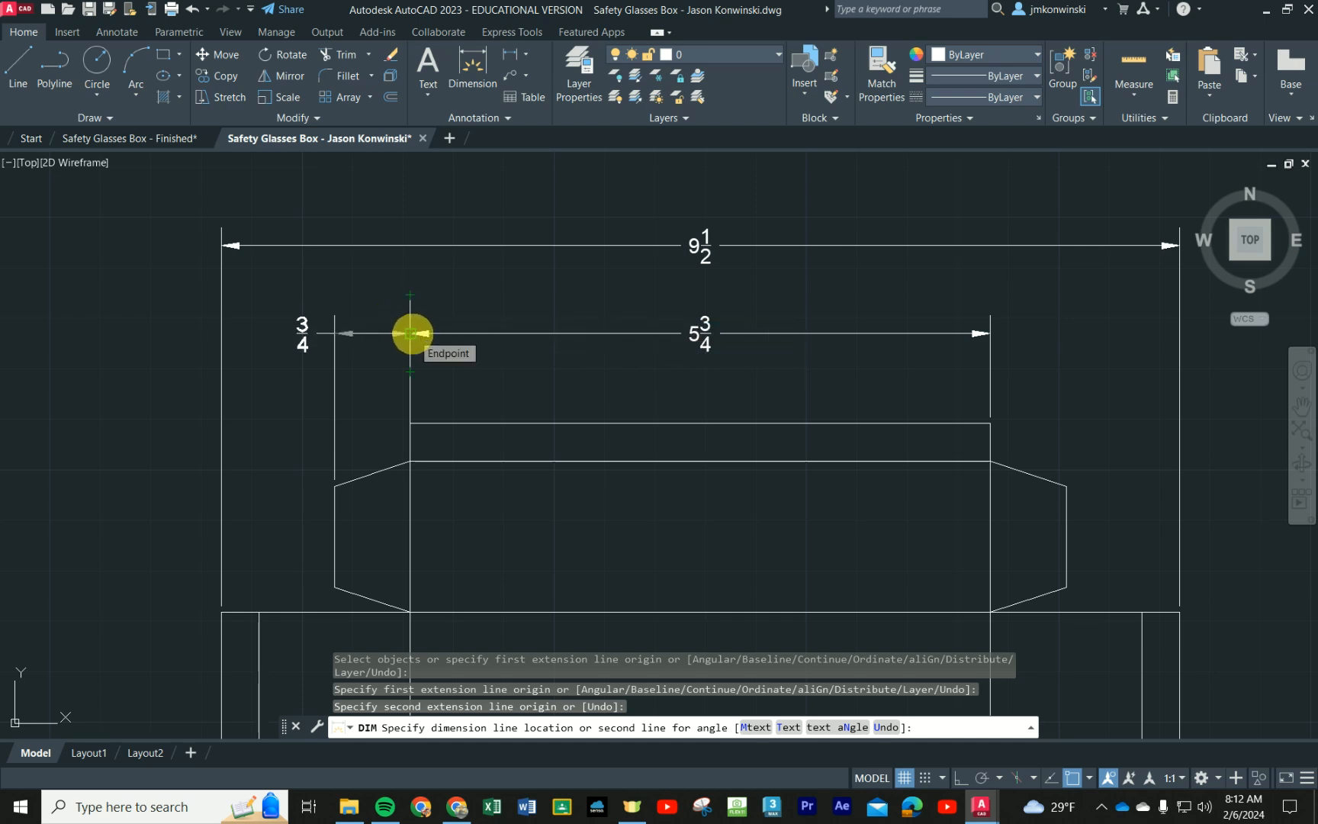
pyautogui.click(412, 333)
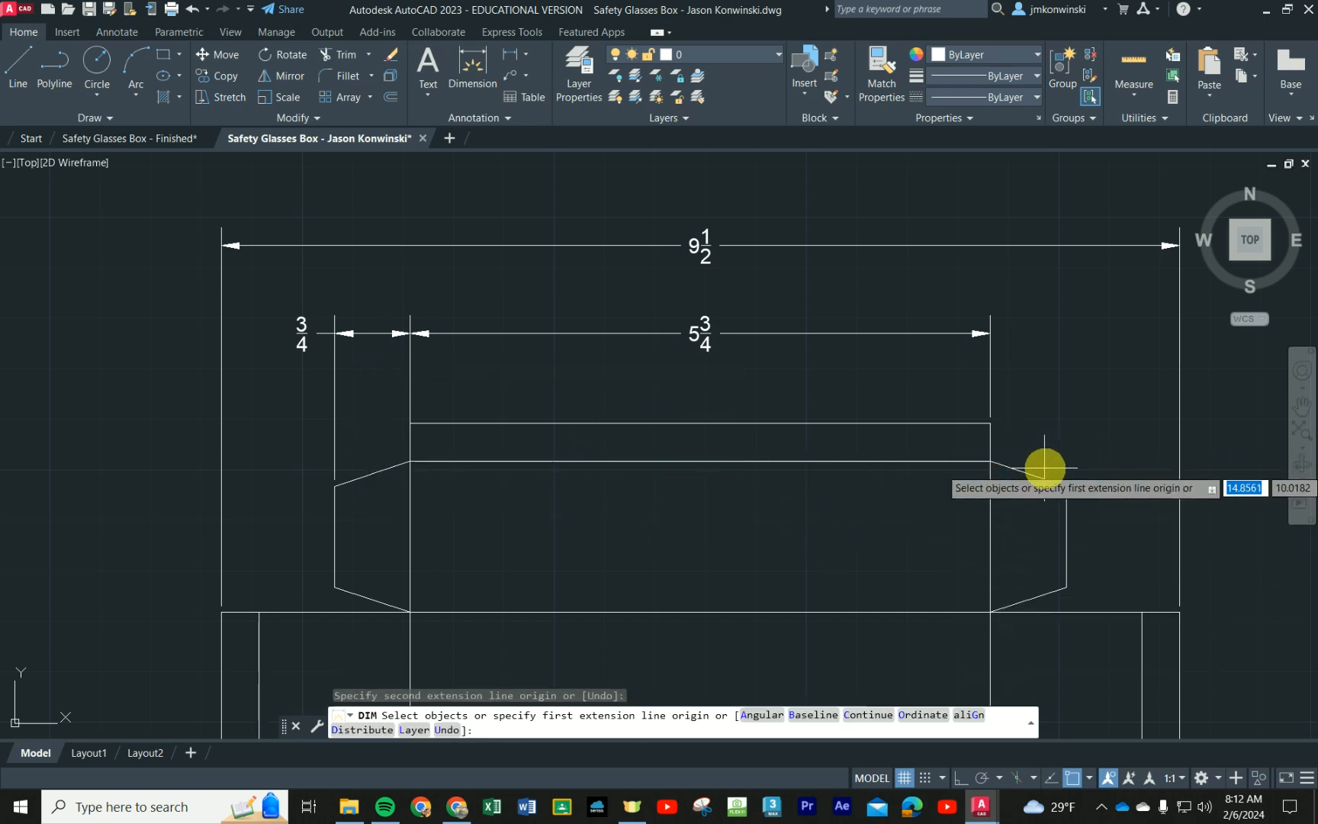
# Step: Dimension the horizontal width of the upper right glue tab, in line with the upper flap's width dimension
pyautogui.press('Return')
pyautogui.click(1064, 486)
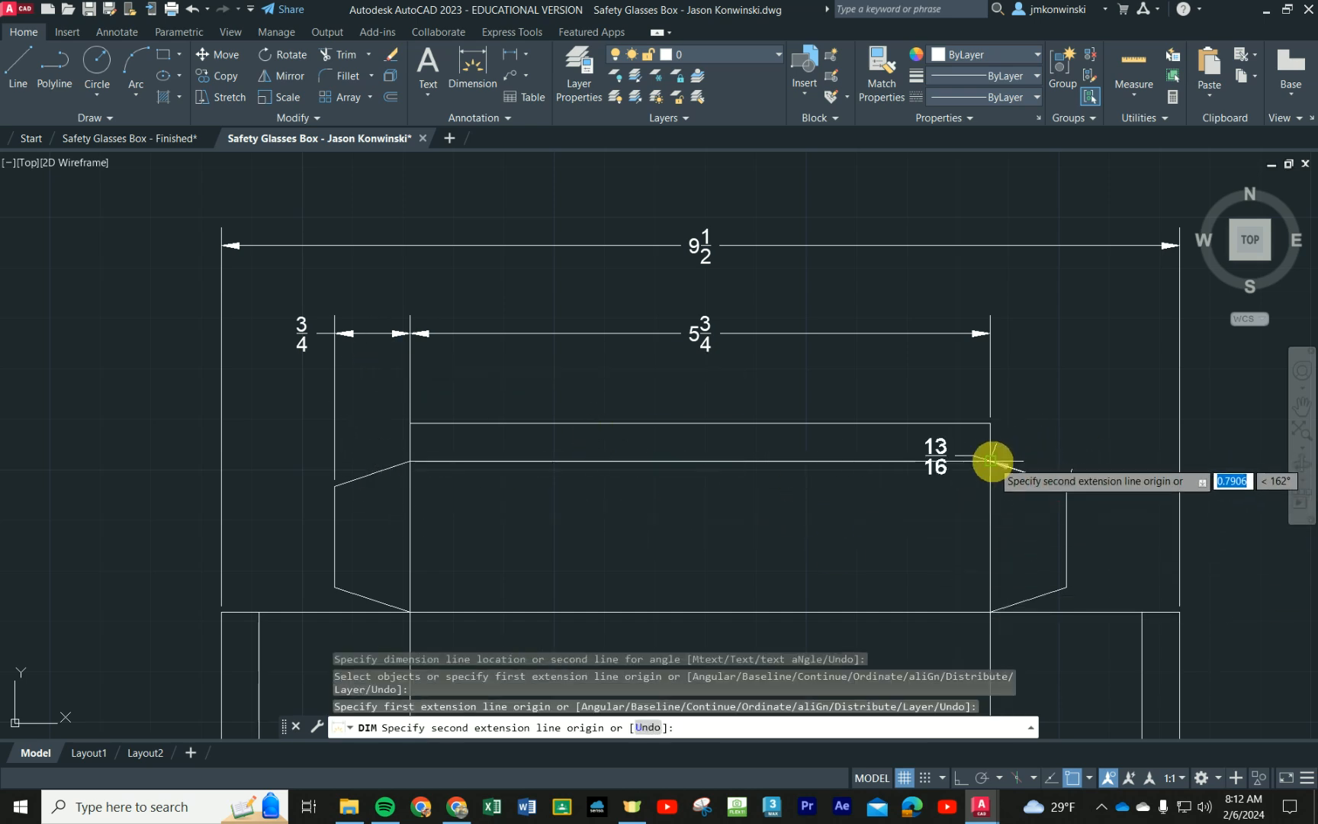
pyautogui.click(992, 461)
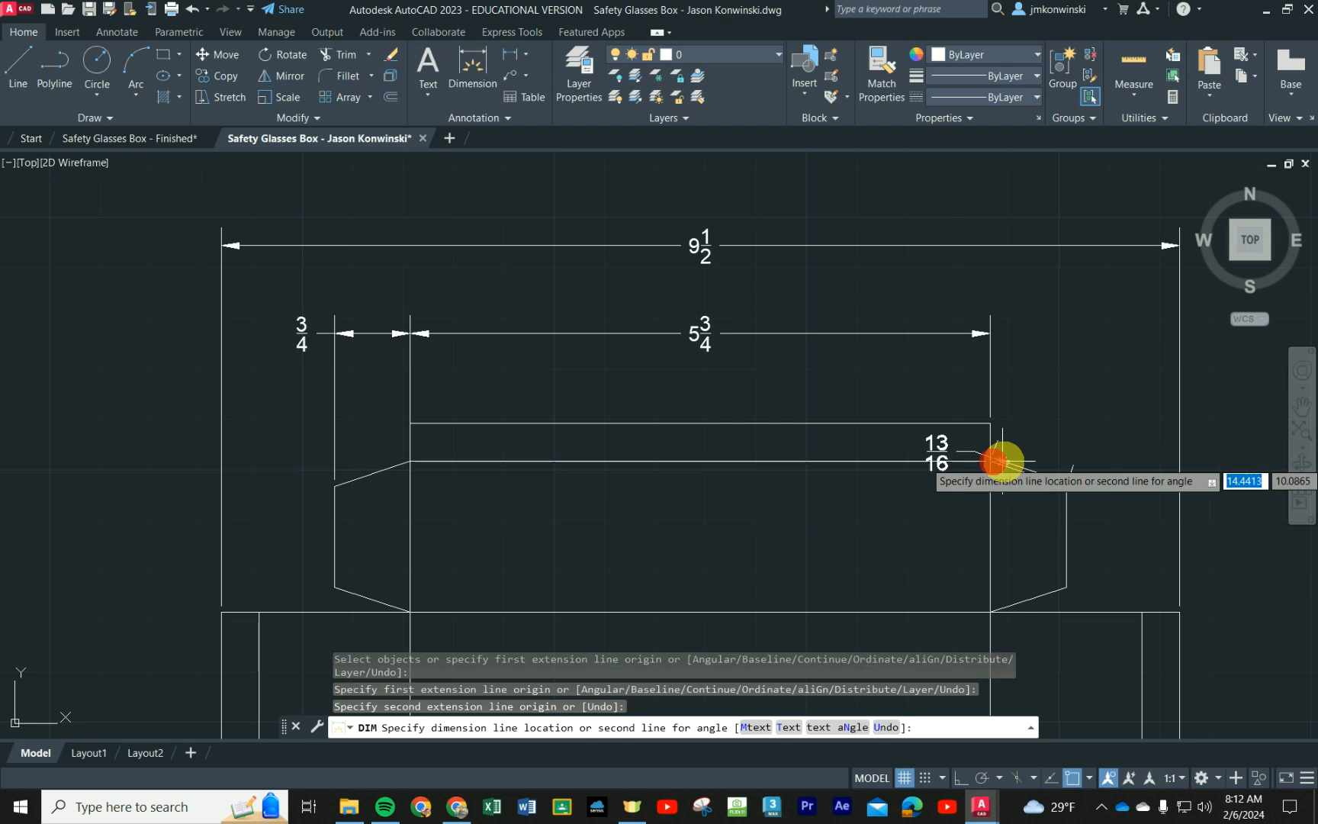
pyautogui.click(990, 331)
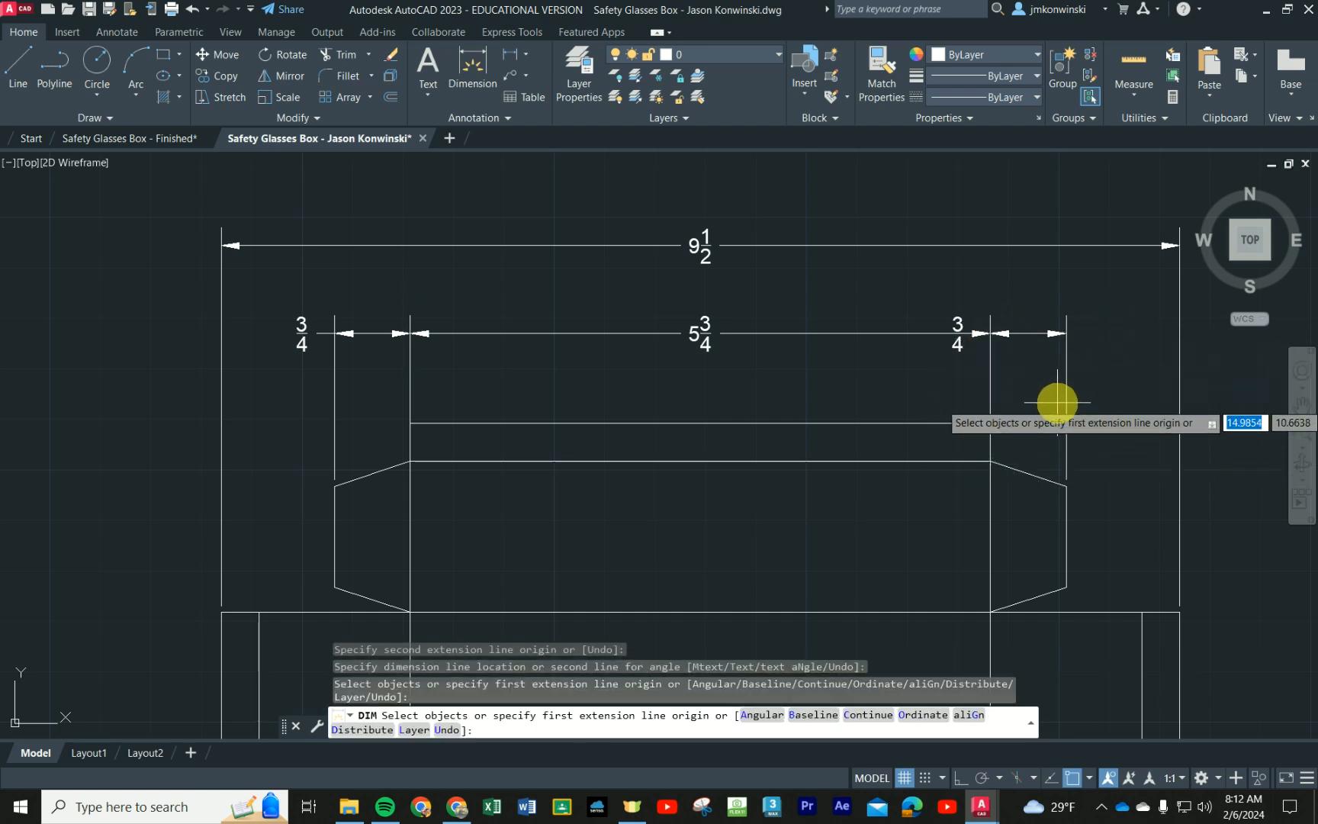
# Step: Move the upper left glue tab's width dimension text to between its extension lines
pyautogui.press('Escape')
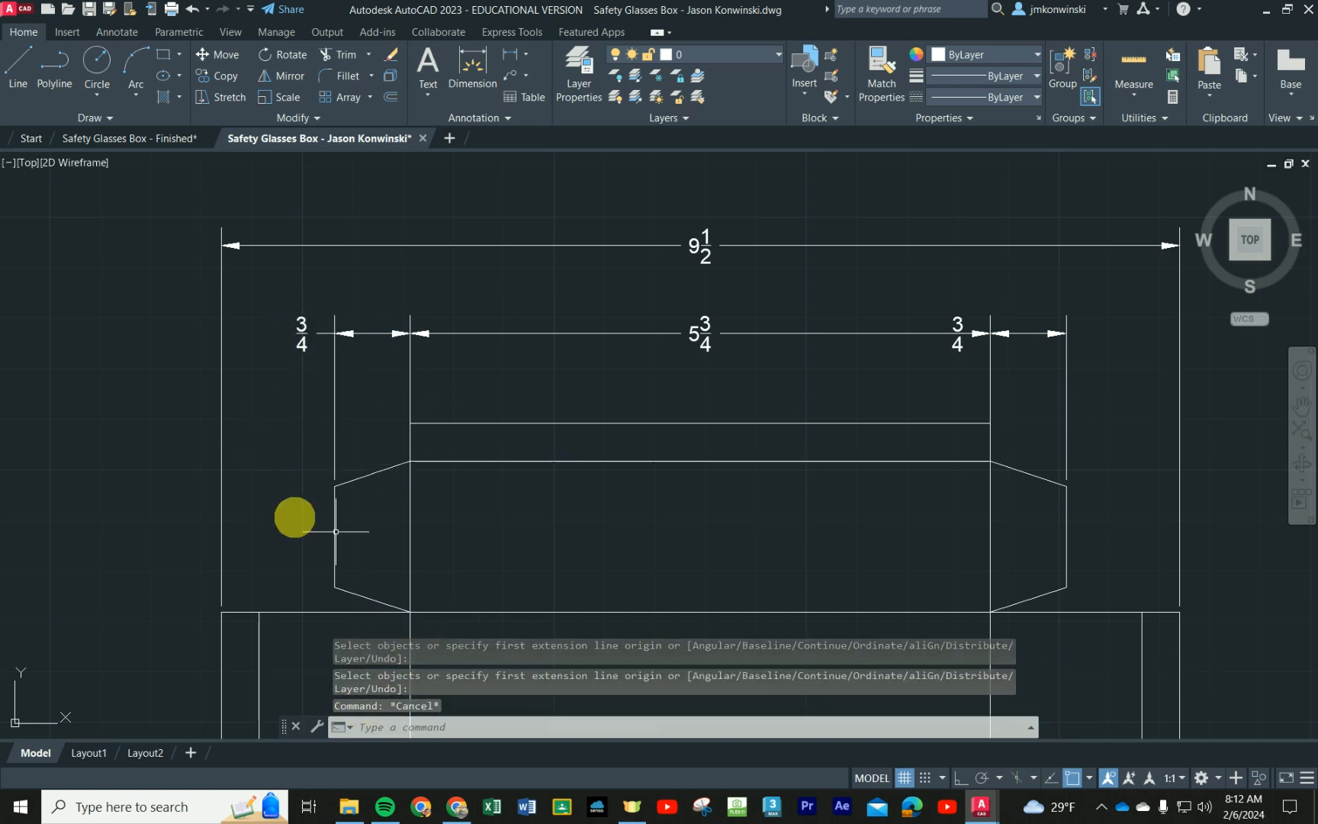
pyautogui.click(302, 335)
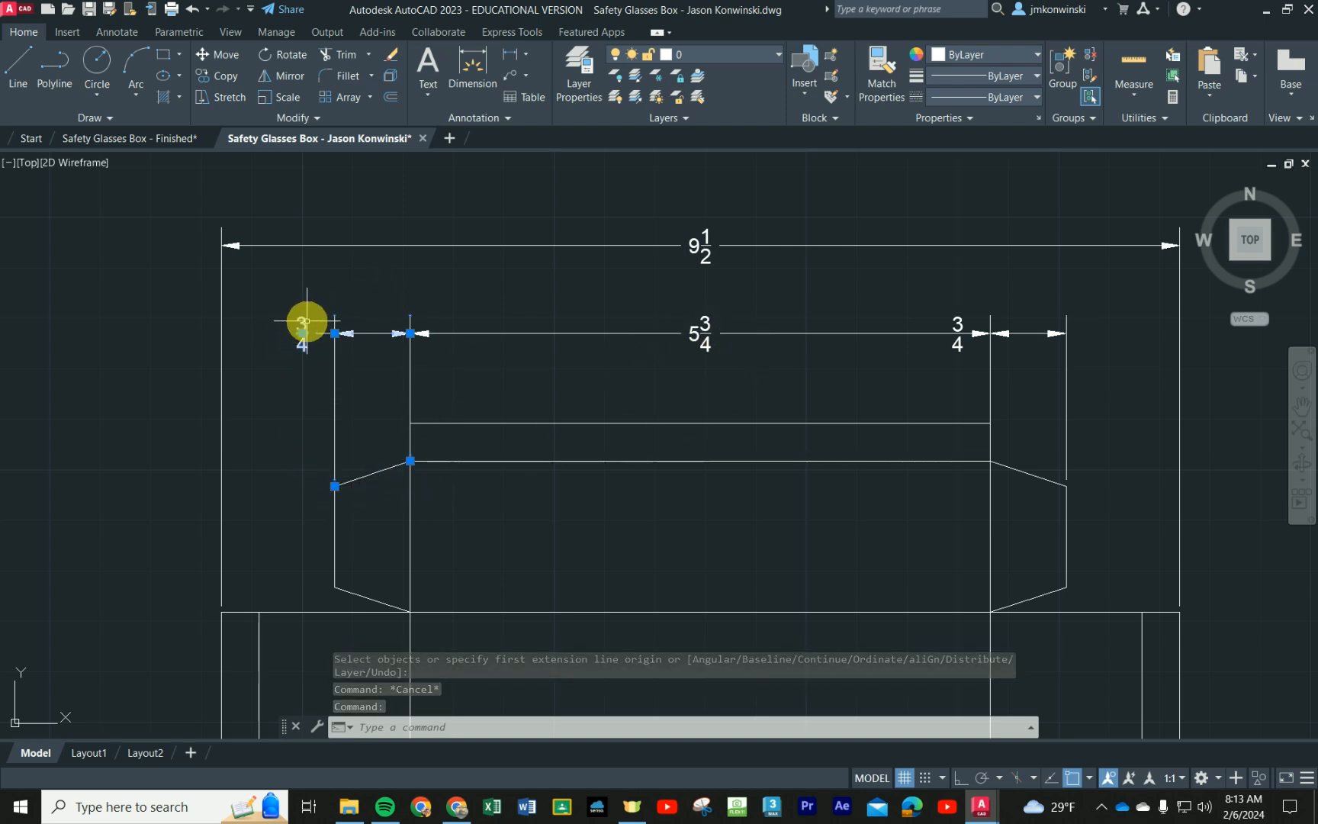
pyautogui.moveTo(303, 335)
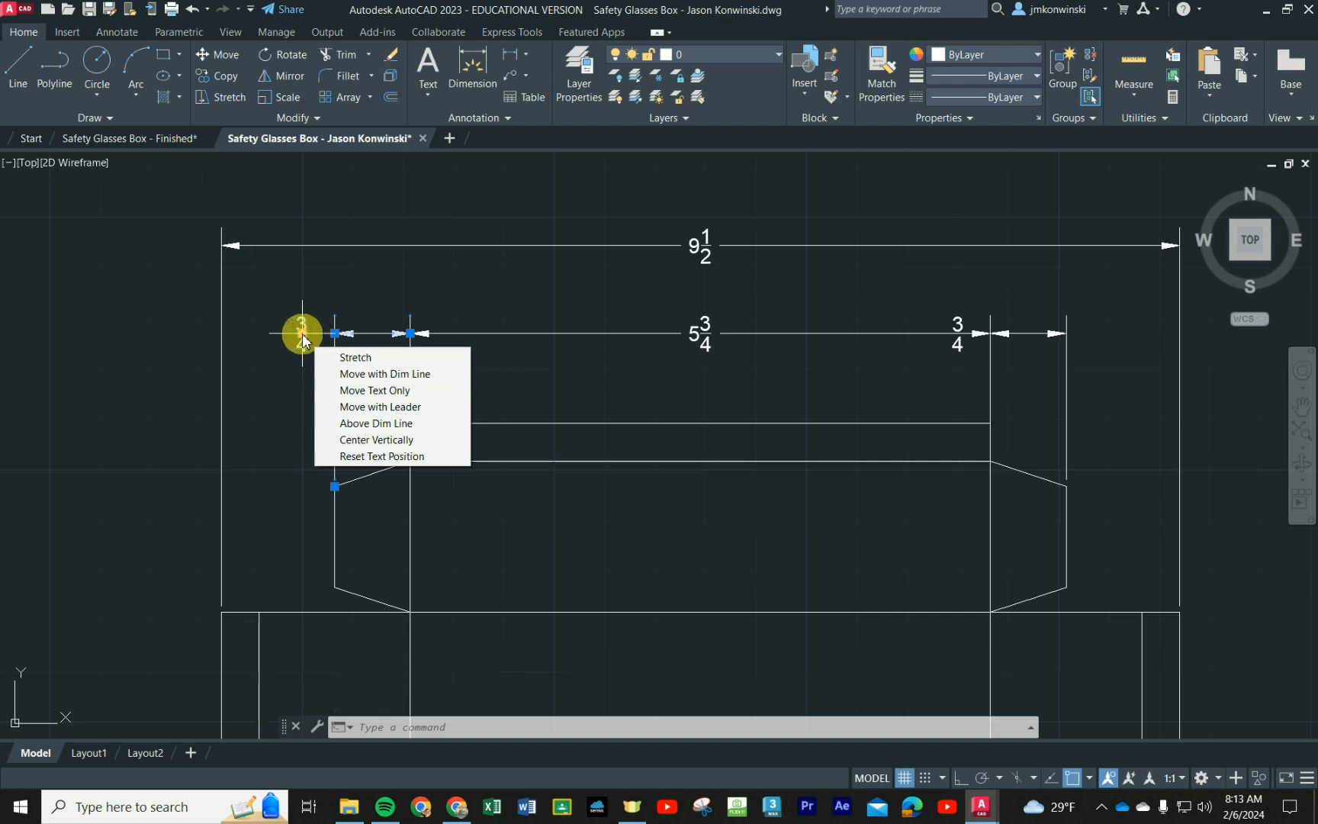
pyautogui.click(302, 335)
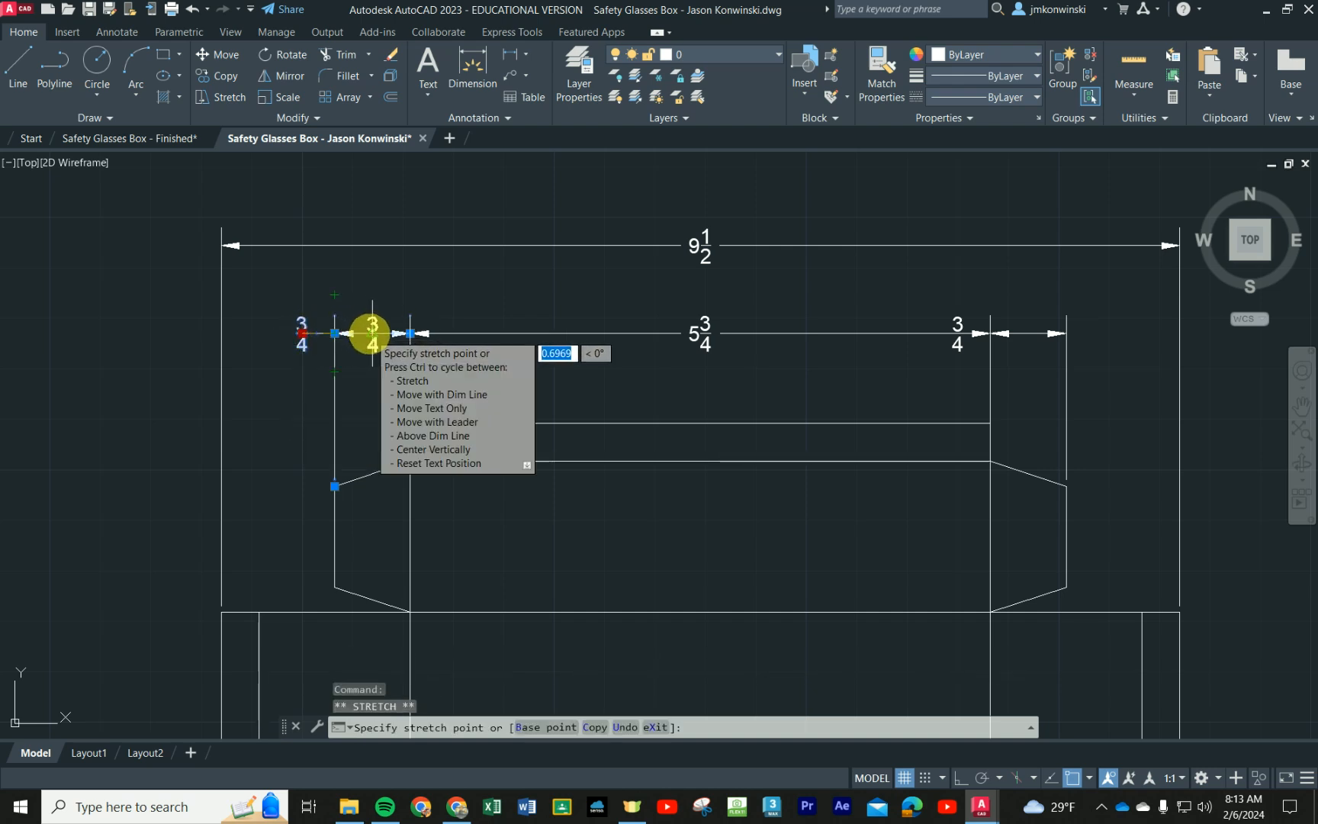
pyautogui.click(372, 333)
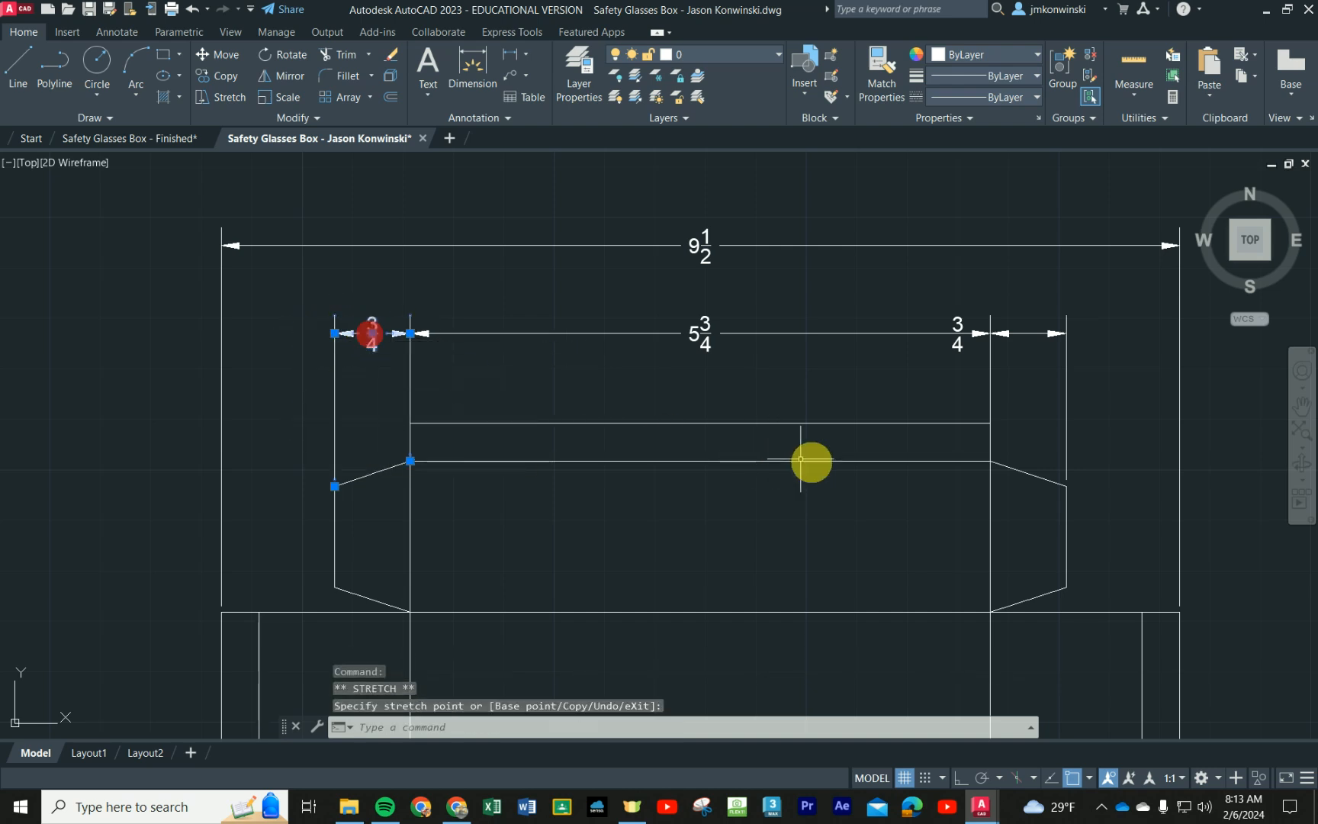
# Step: Move the upper right glue tab's width dimension text to between its extension lines, and clear the selection
pyautogui.click(958, 345)
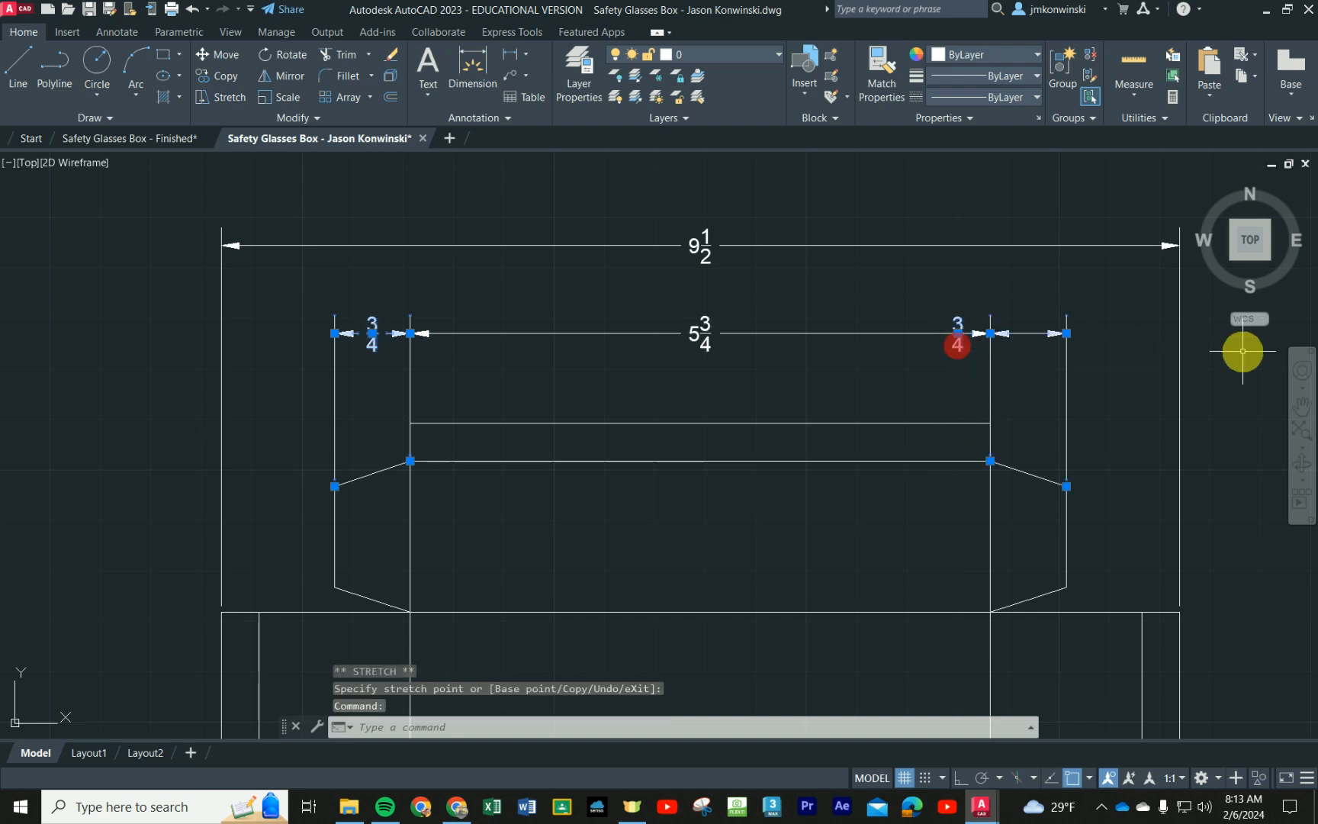
pyautogui.click(958, 333)
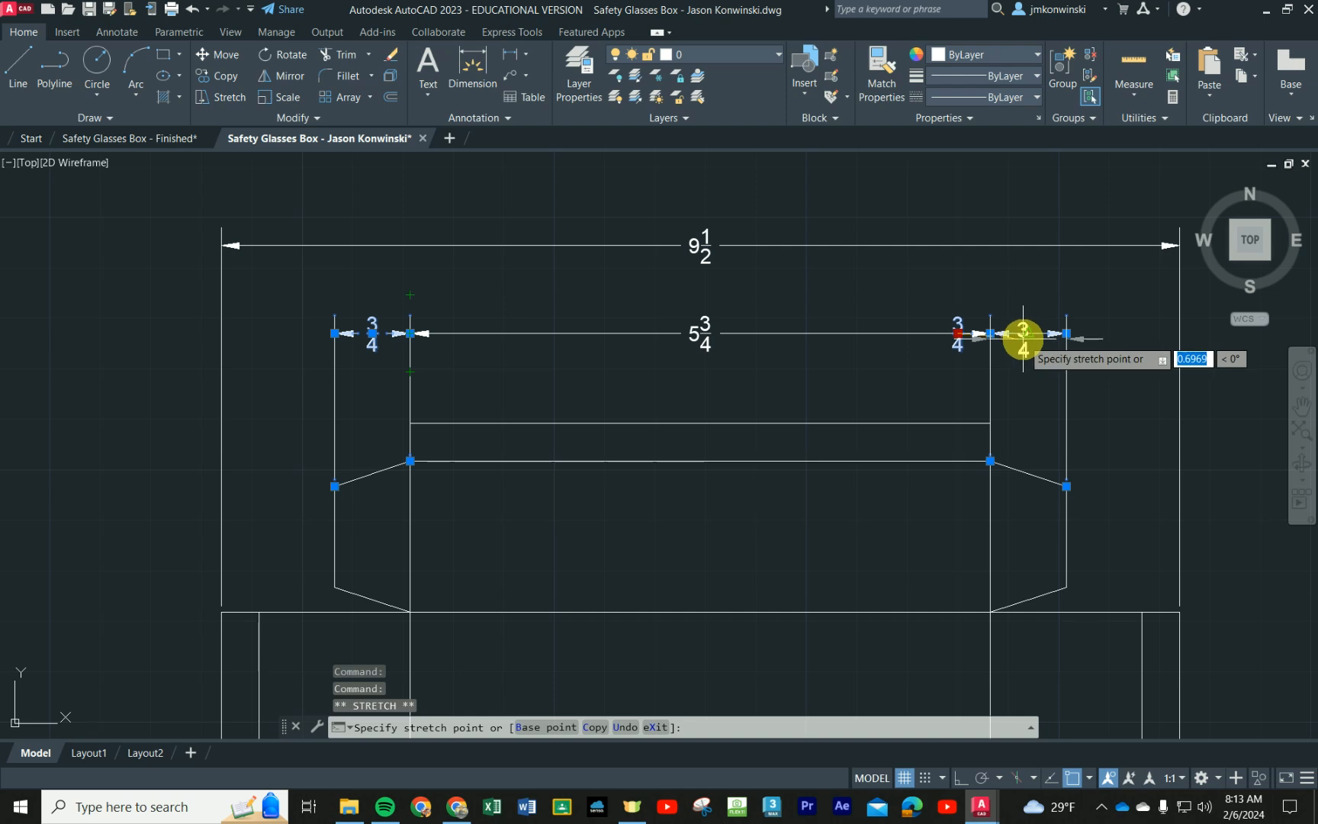
pyautogui.click(1028, 336)
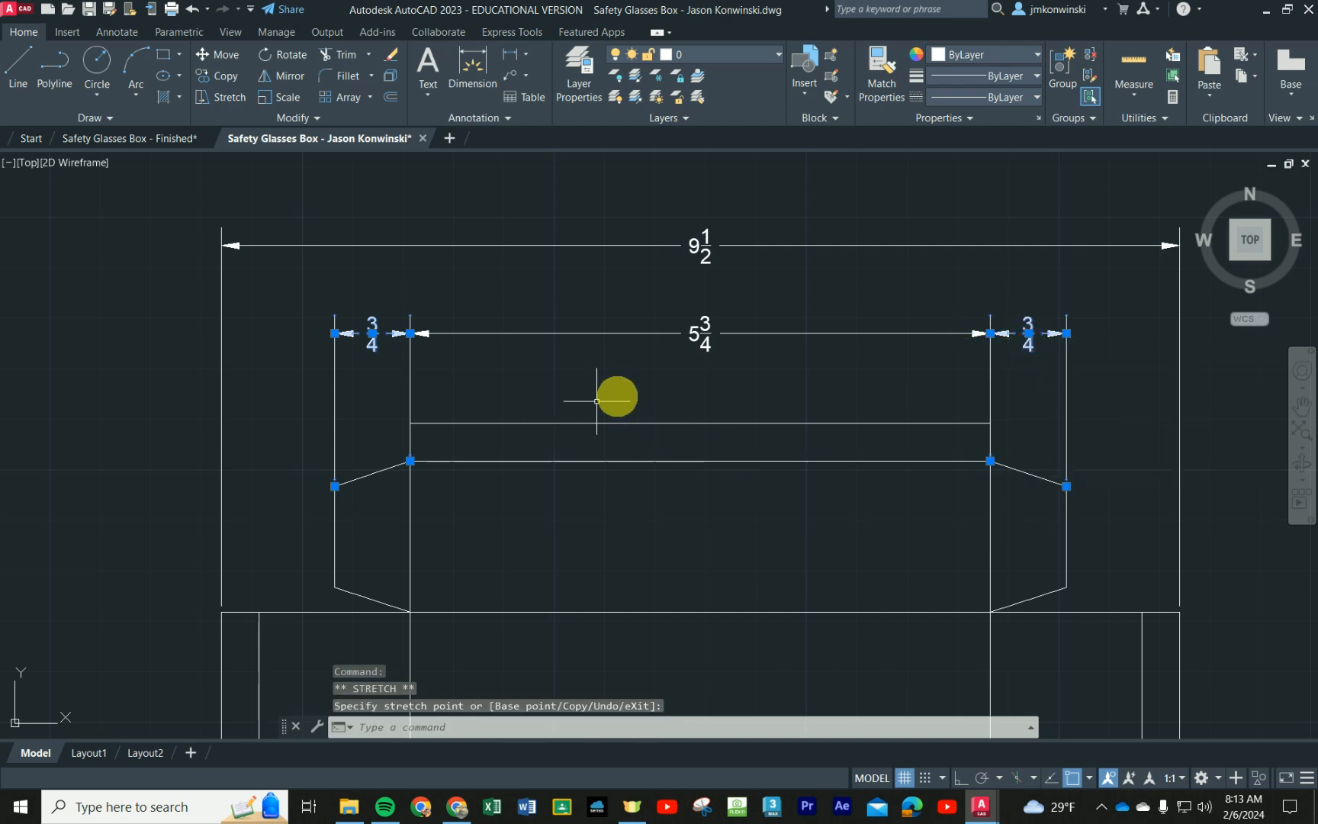
pyautogui.scroll(-2, 870, 573)
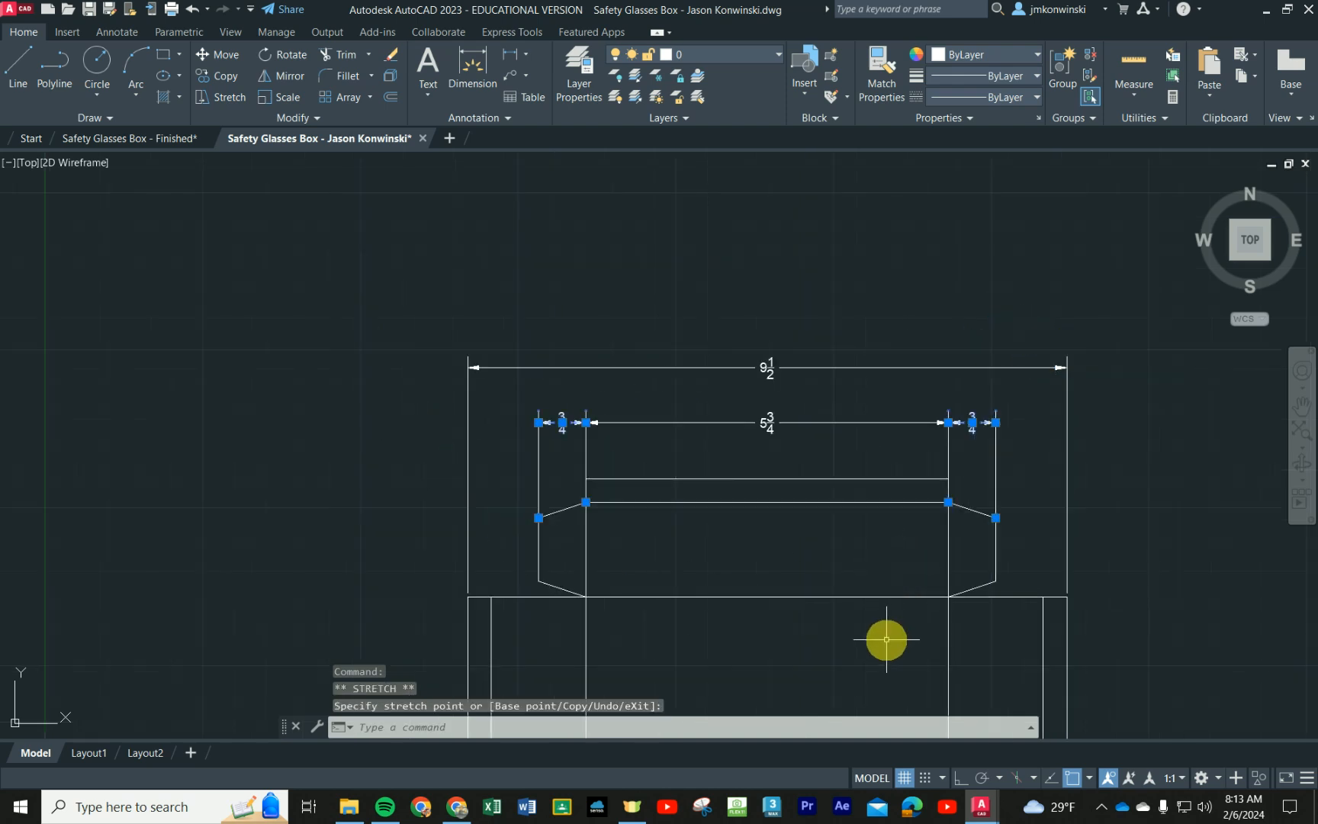
pyautogui.press('Escape')
pyautogui.click(333, 465)
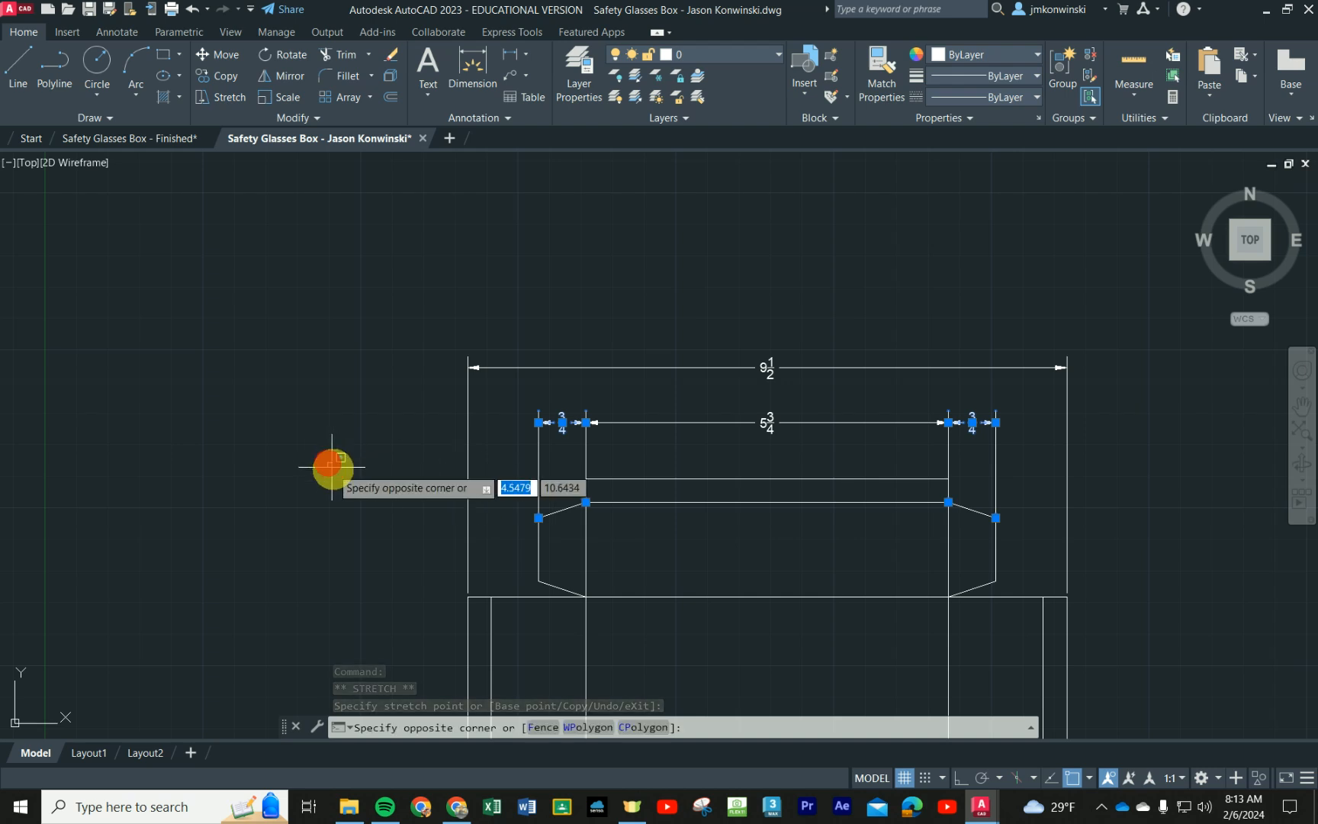
pyautogui.press('Escape')
pyautogui.press('Escape')
# Step: Dimension the vertical offset of the upper left glue tab's upper taper, placing the dimension just outside the tab
pyautogui.scroll(2, 781, 654)
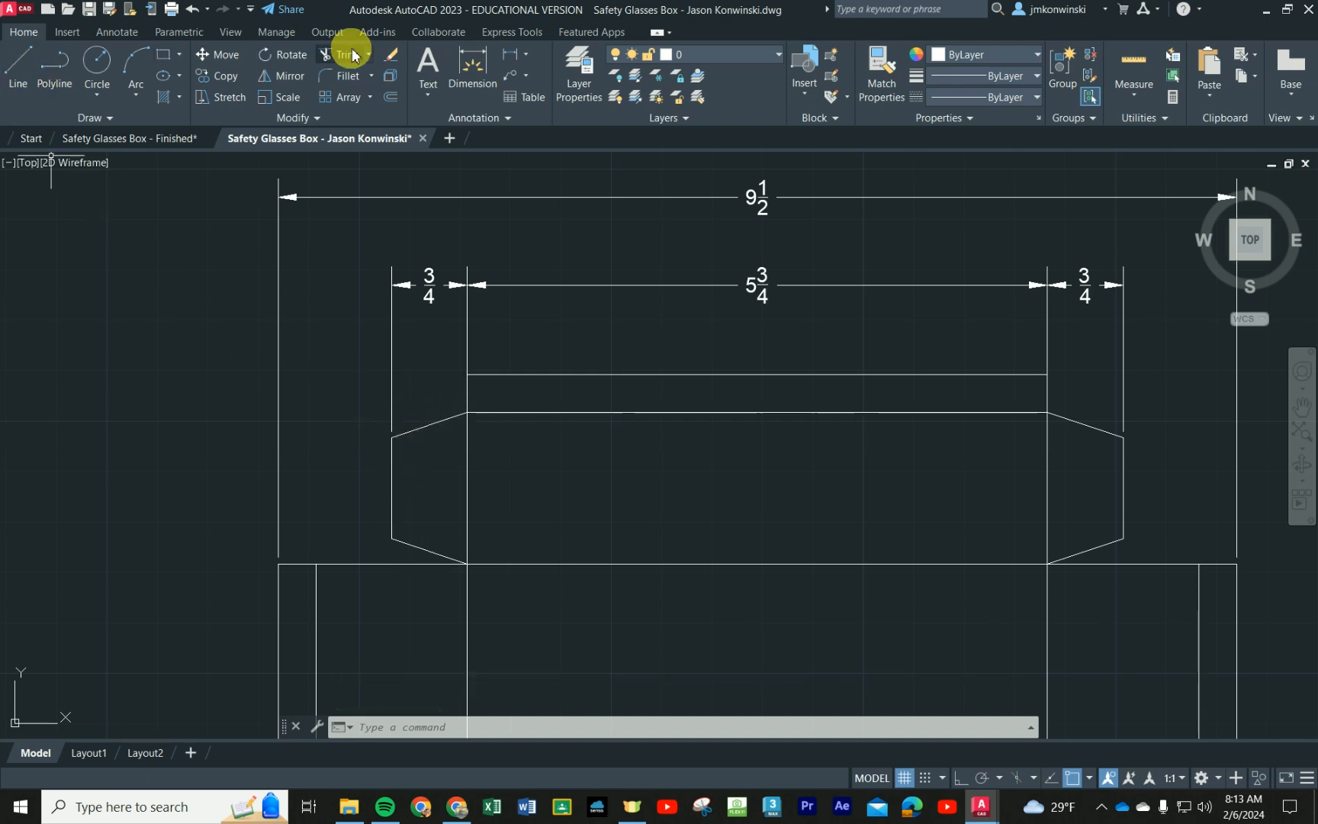
pyautogui.click(455, 67)
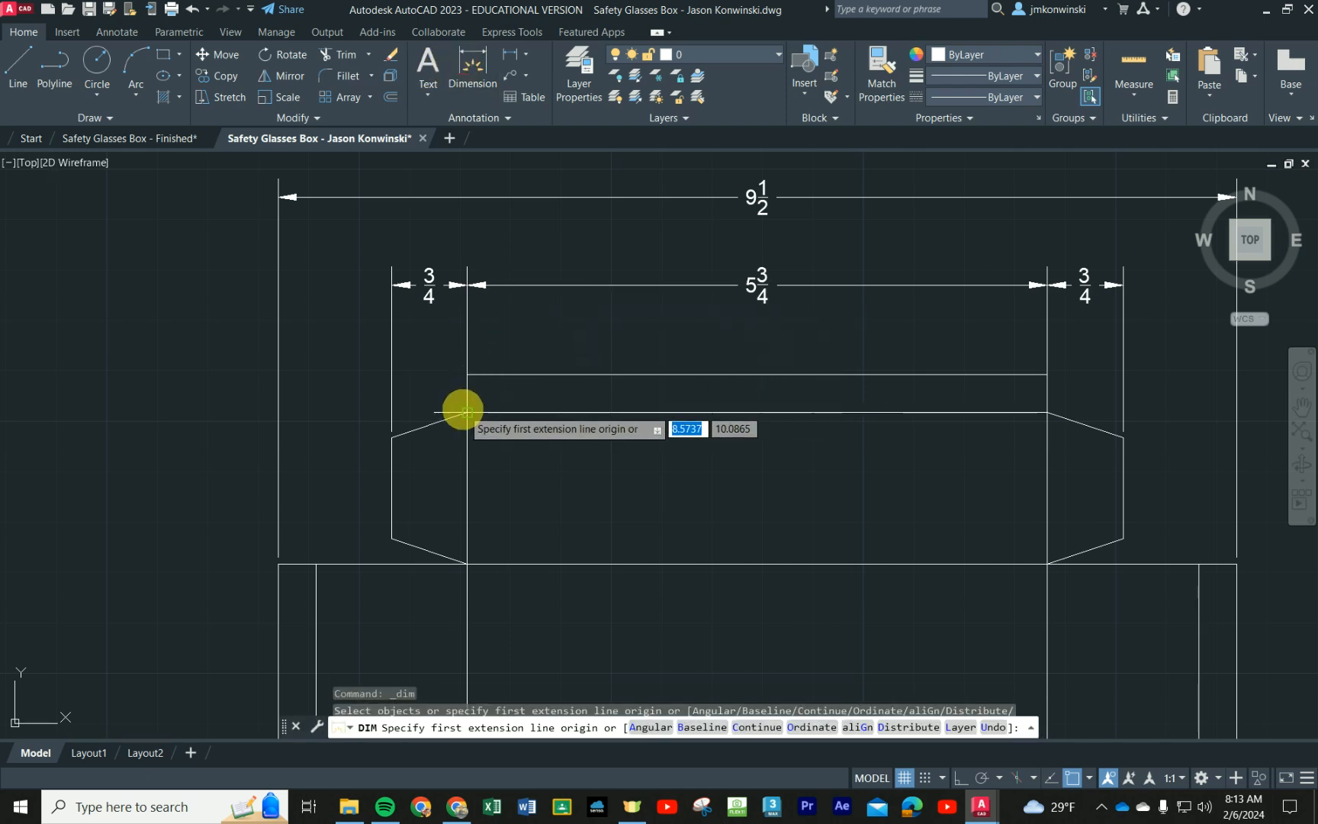
pyautogui.click(467, 412)
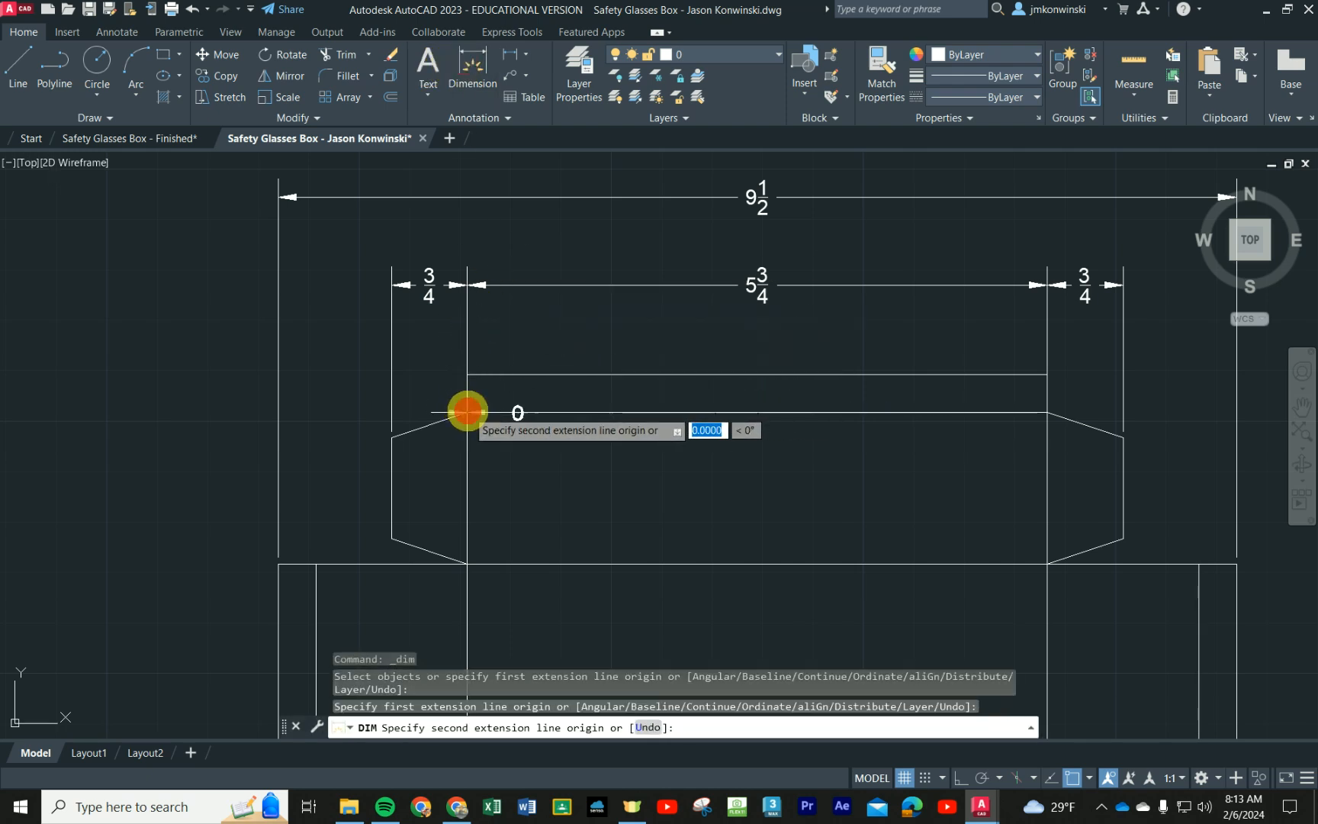
pyautogui.click(391, 436)
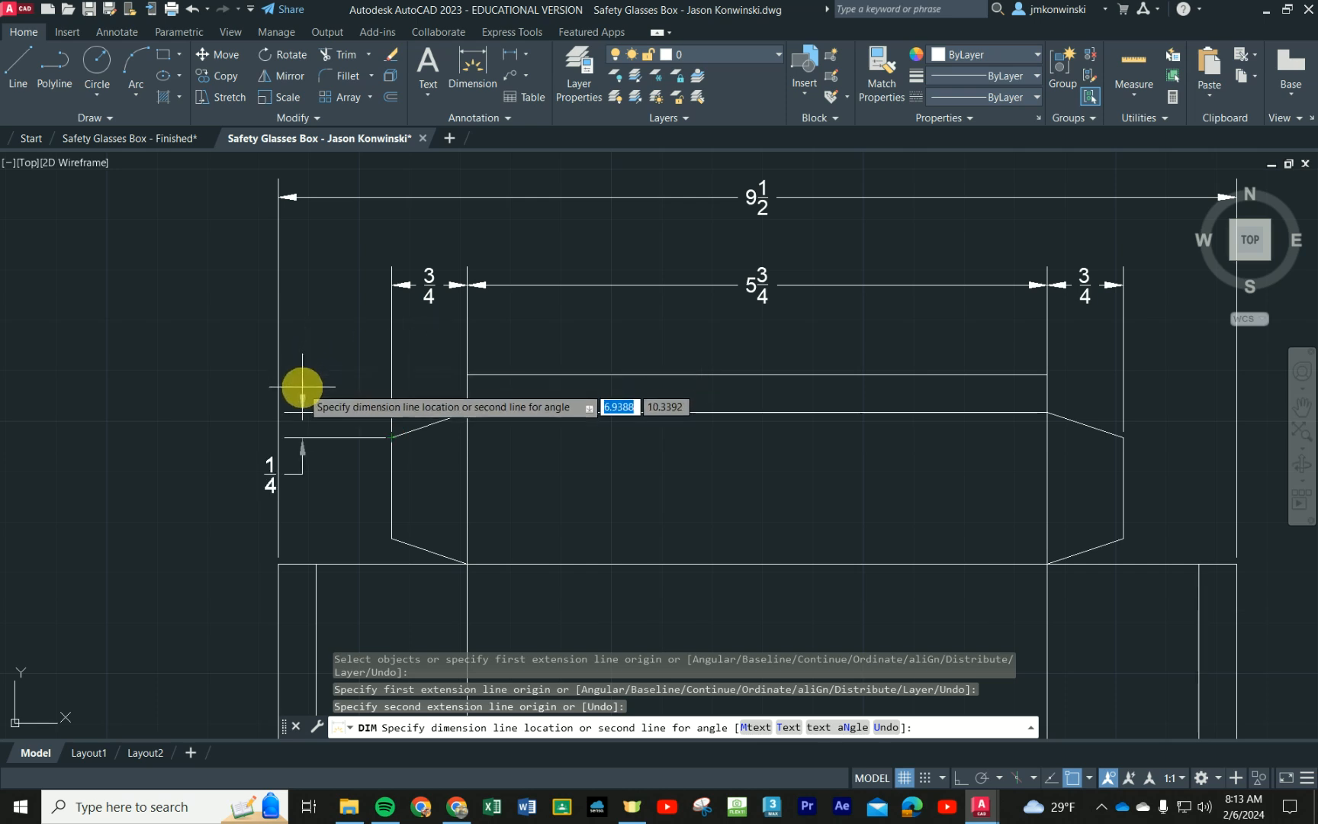
pyautogui.click(342, 433)
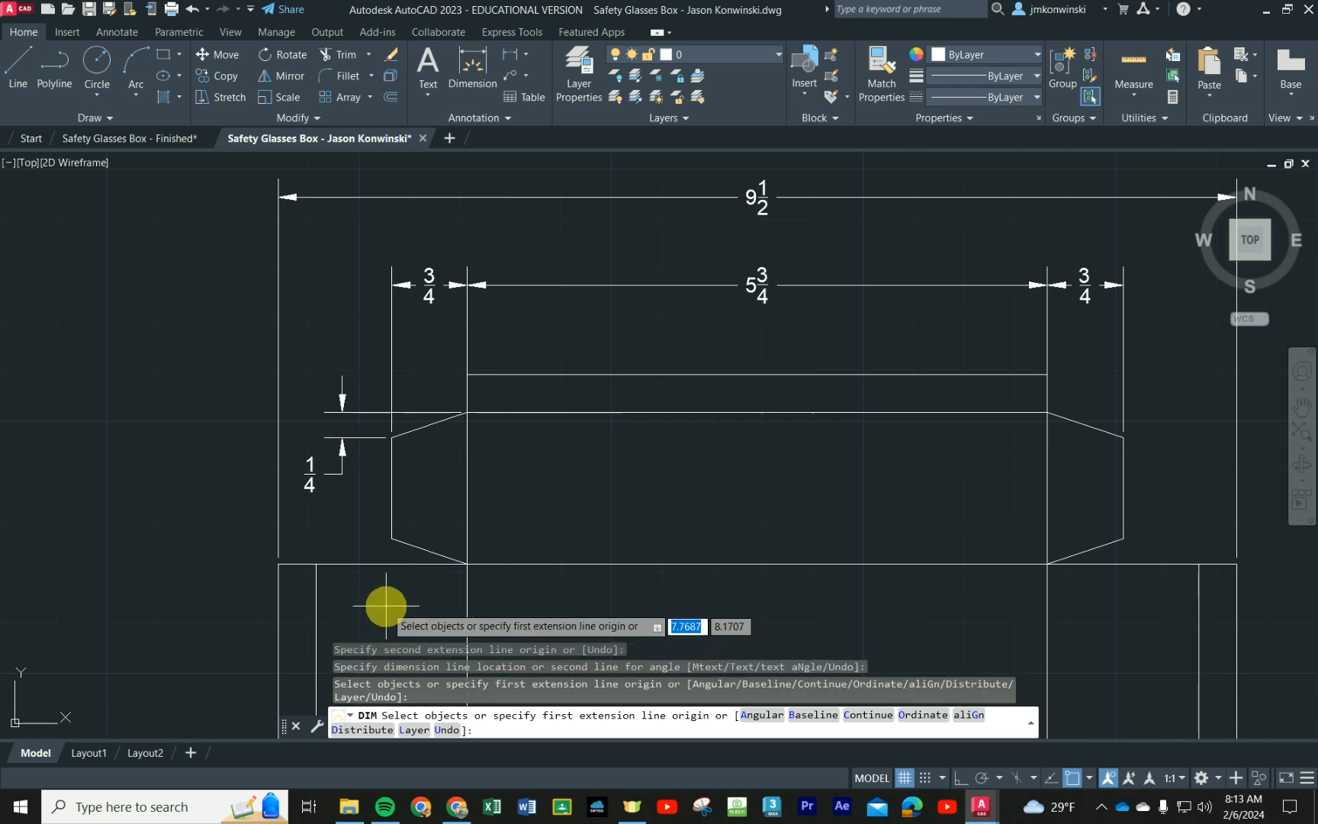
# Step: Dimension the vertical offset of the upper left glue tab's lower taper, placing the dimension outside the tab
pyautogui.click(466, 565)
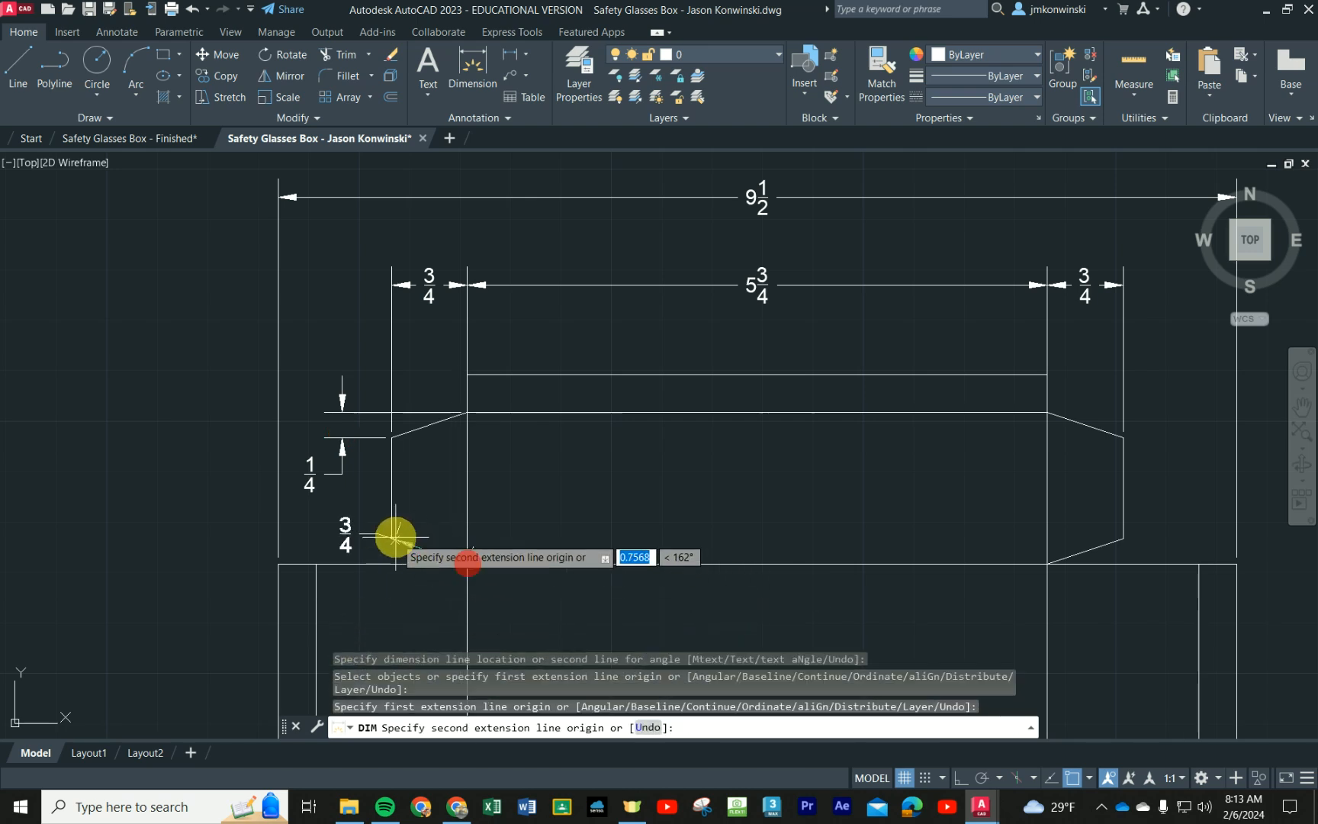
pyautogui.click(391, 538)
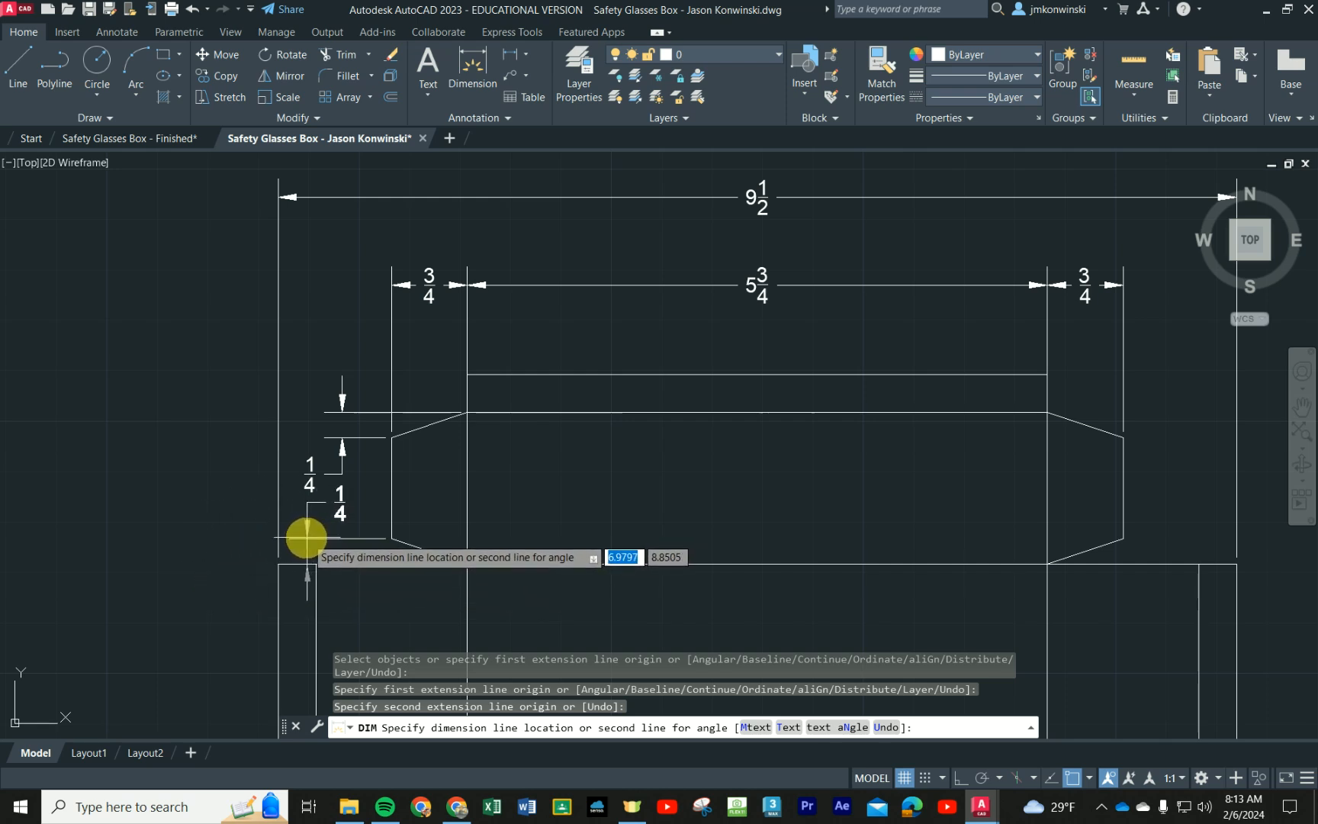
pyautogui.click(307, 538)
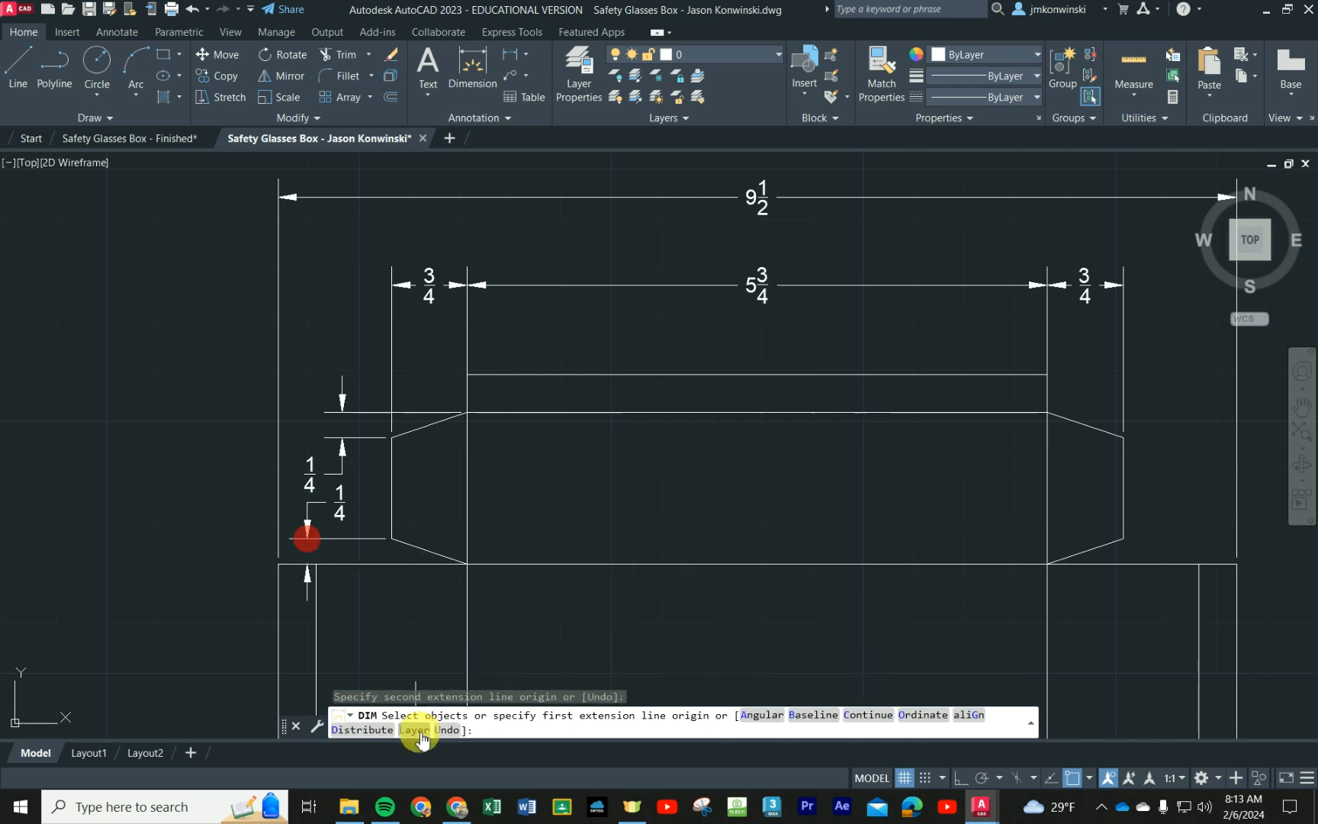
pyautogui.press('Escape')
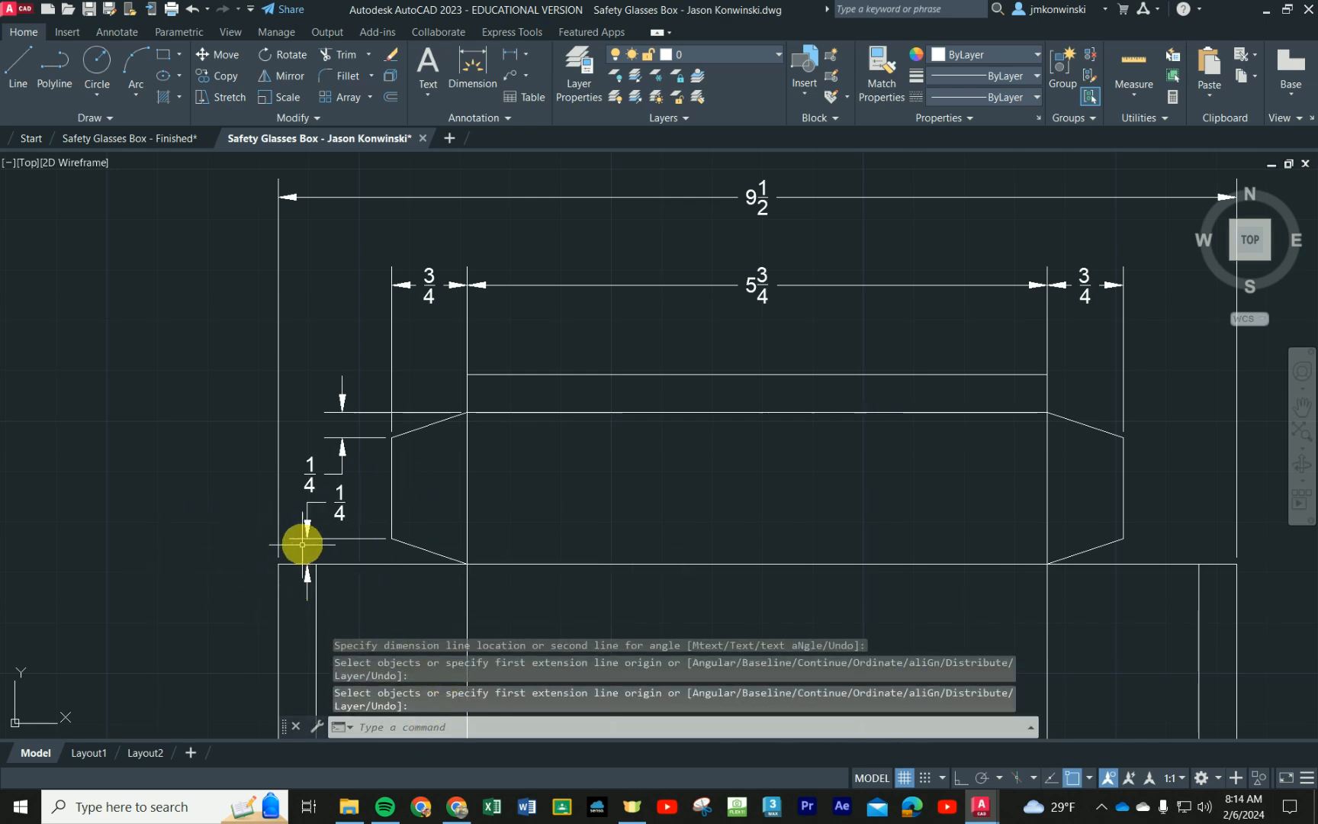
# Step: Delete the lower taper dimension beside the upper left glue tab
pyautogui.click(337, 514)
pyautogui.press('Escape')
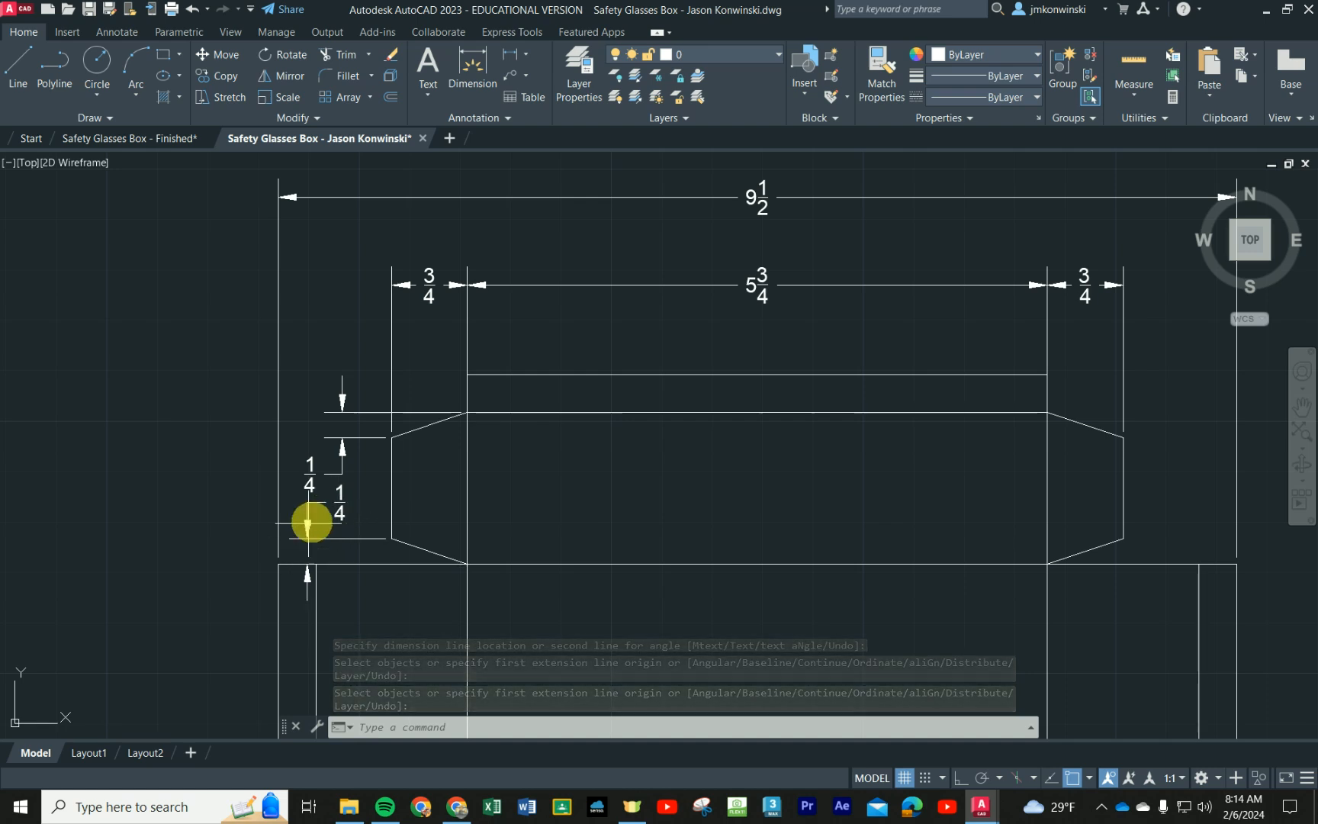
pyautogui.press('Delete')
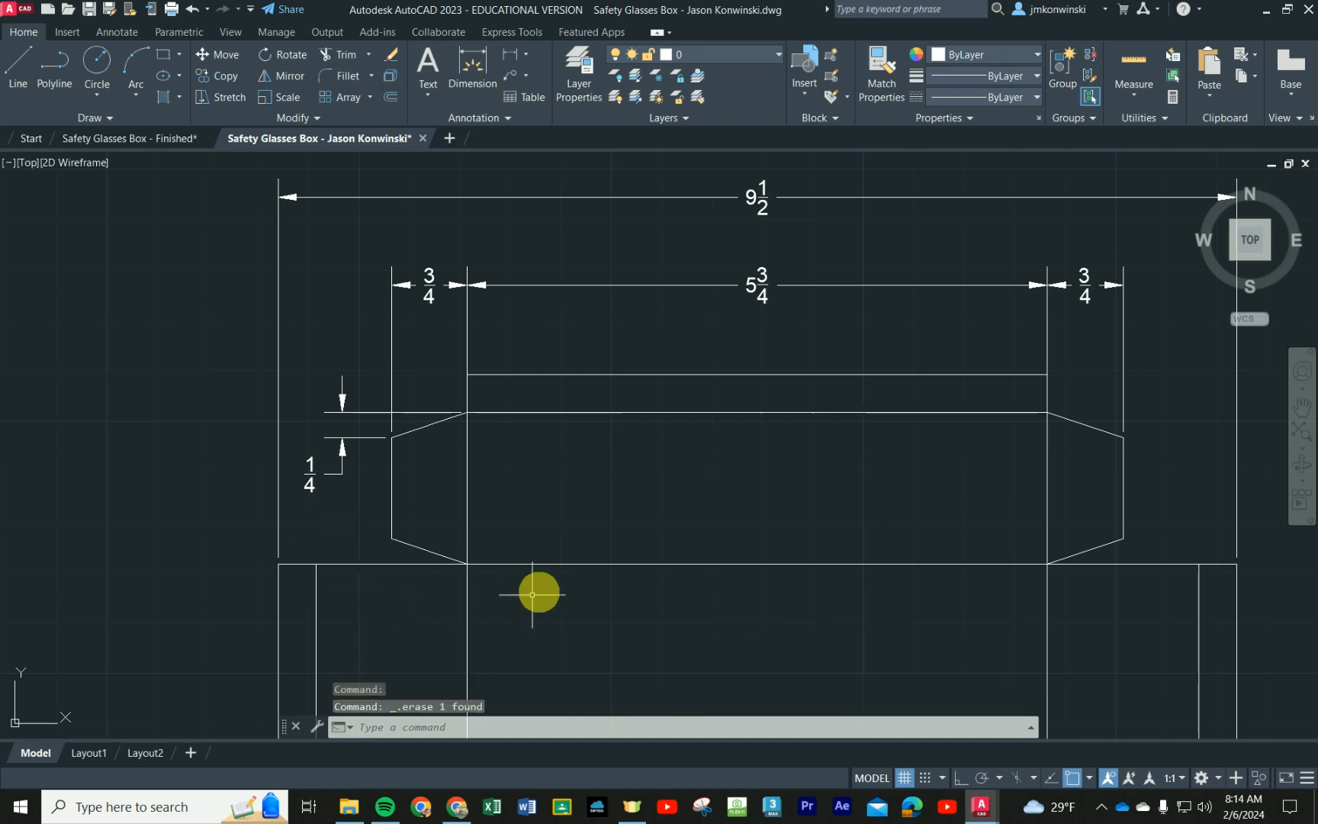
# Step: Dimension the vertical offset of the upper right glue tab's lower taper, placing the dimension just outside the tab
pyautogui.click(471, 68)
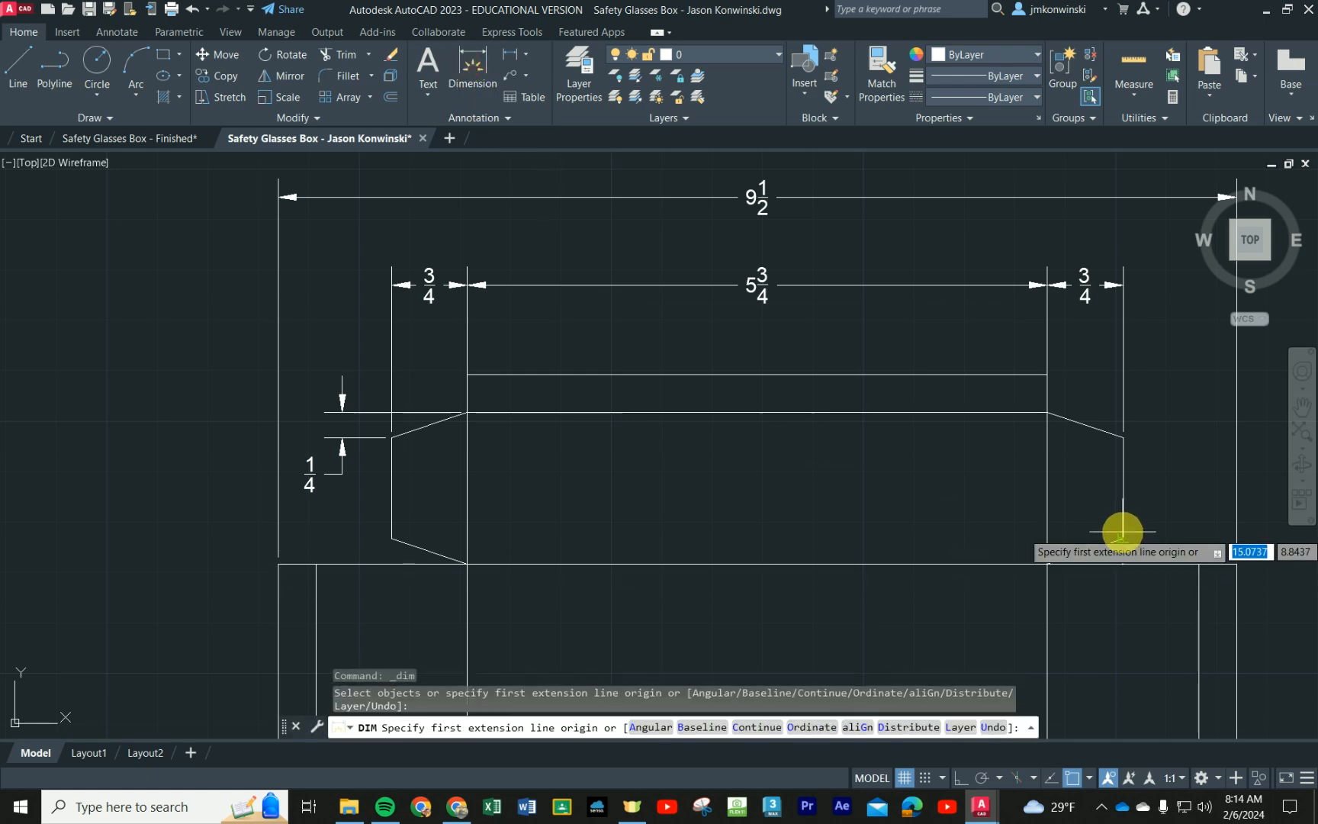
pyautogui.click(1121, 538)
pyautogui.click(1049, 564)
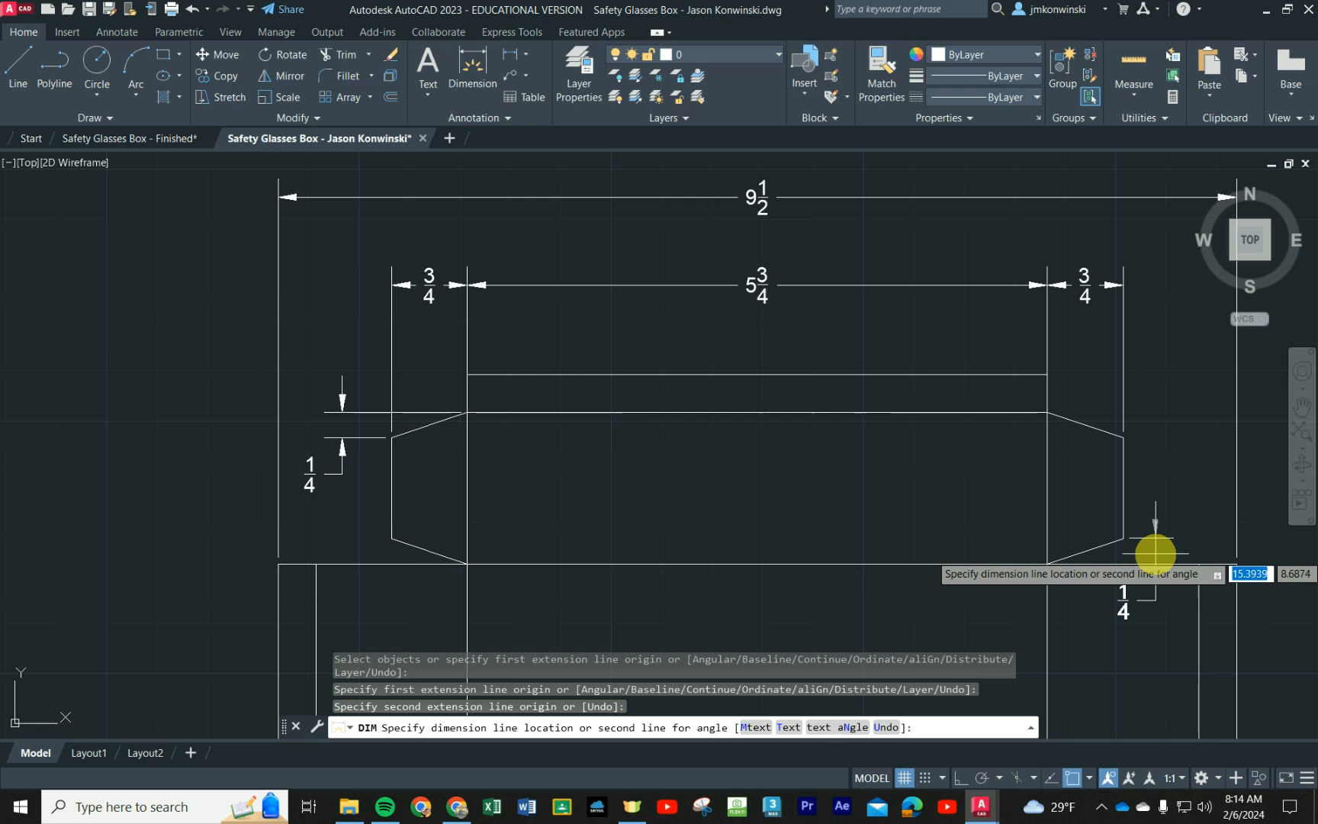
pyautogui.click(1155, 554)
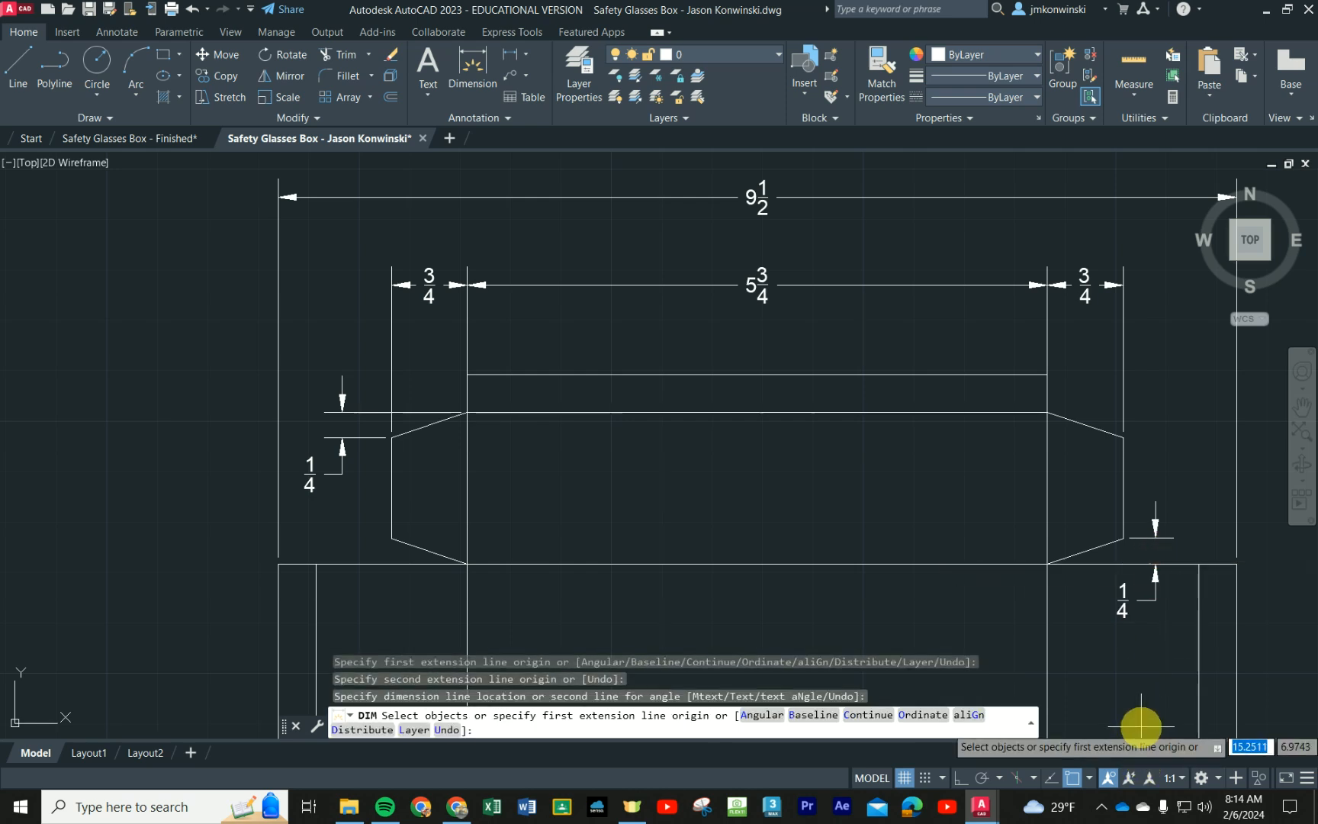
pyautogui.press('Return')
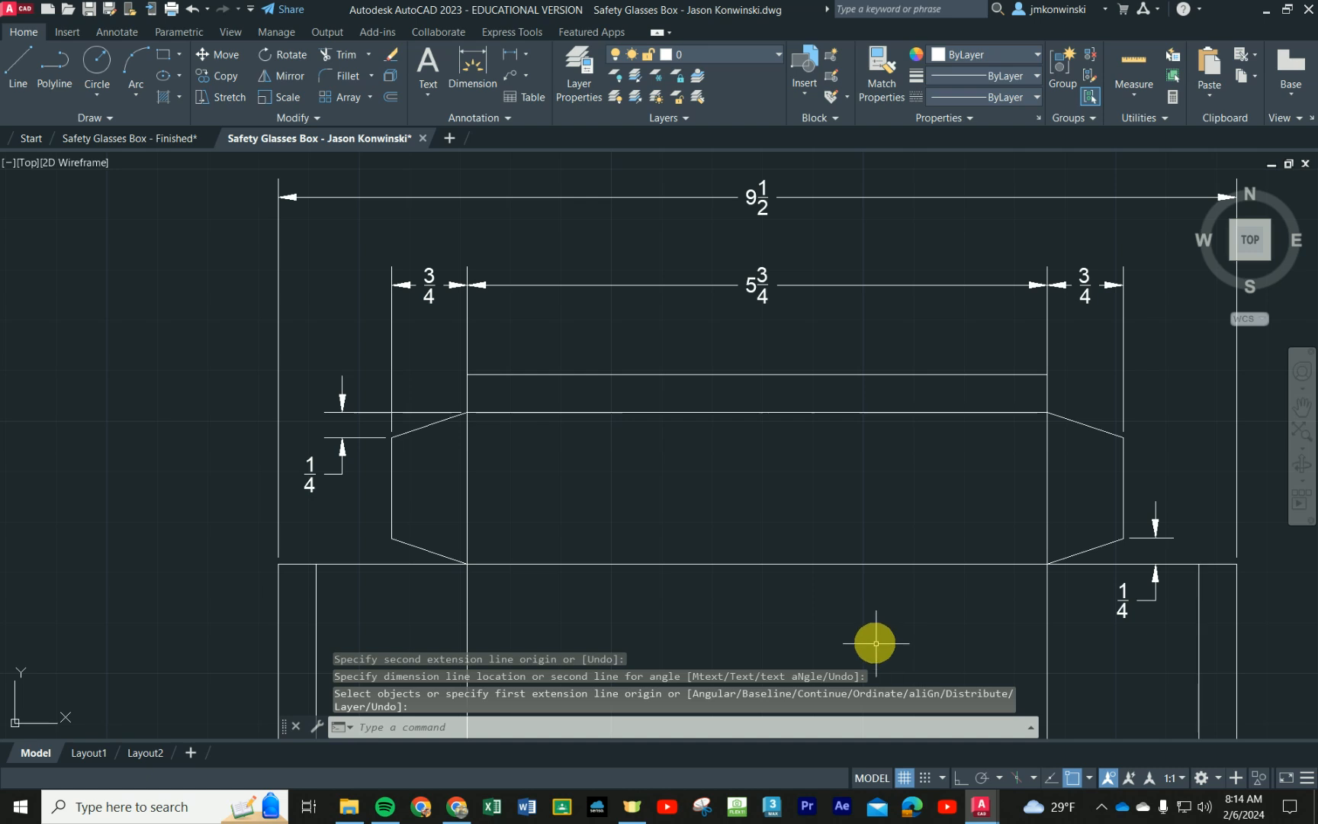
# Step: Try to dimension the height of the narrow strip along the upper flap's top edge
pyautogui.scroll(-2, 861, 628)
pyautogui.moveTo(771, 631)
pyautogui.mouseDown(button='middle')
pyautogui.moveTo(594, 450)
pyautogui.moveTo(586, 405)
pyautogui.moveTo(500, 390)
pyautogui.mouseUp(button='middle')
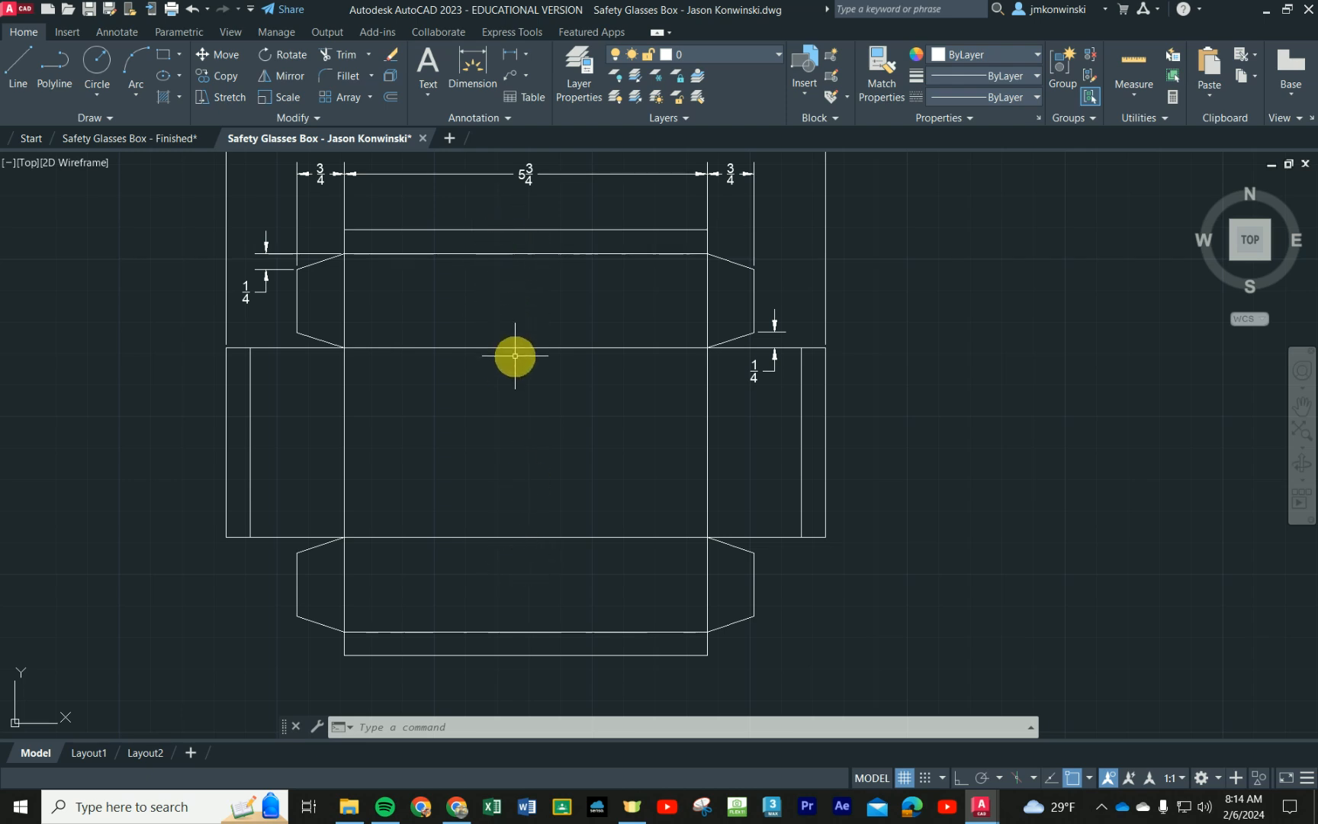
pyautogui.click(460, 67)
pyautogui.scroll(2, 403, 240)
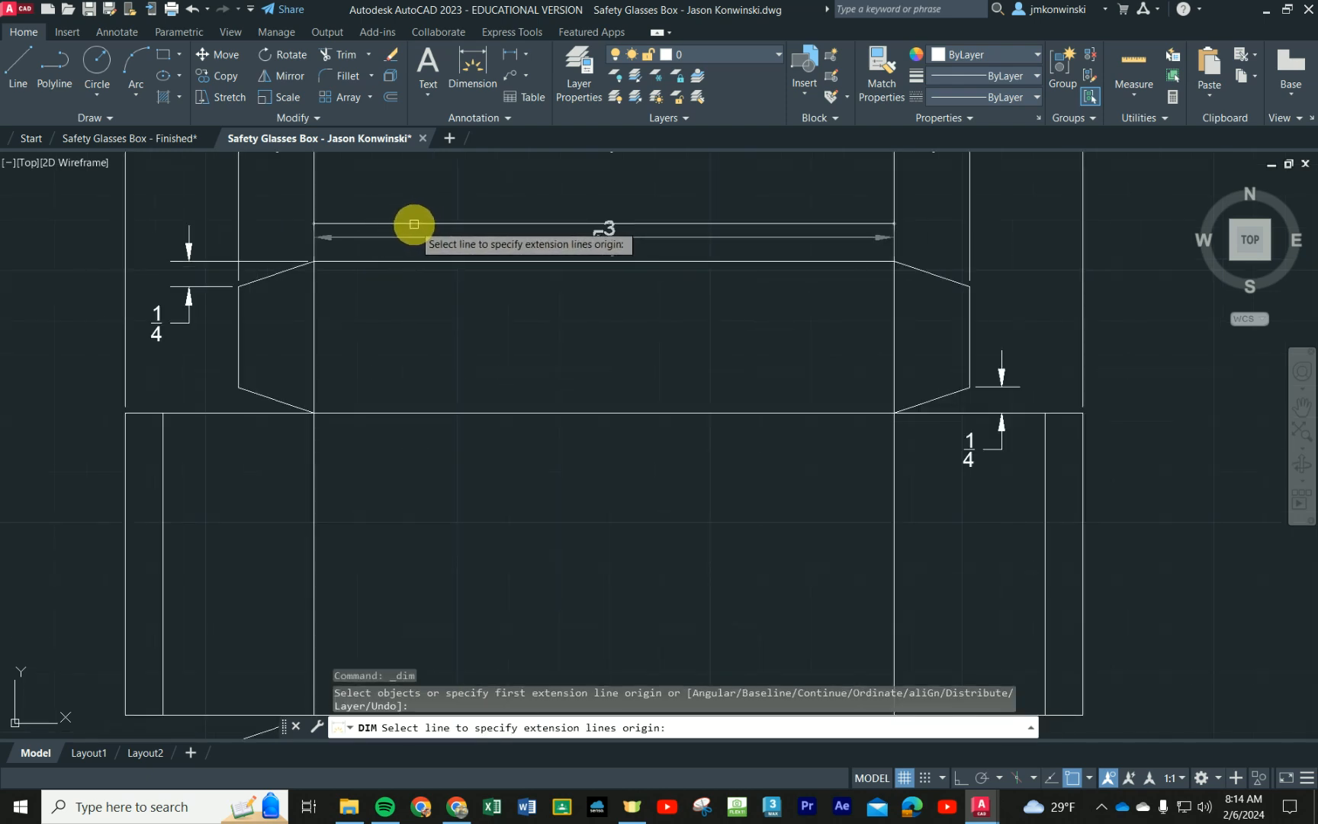
pyautogui.click(412, 223)
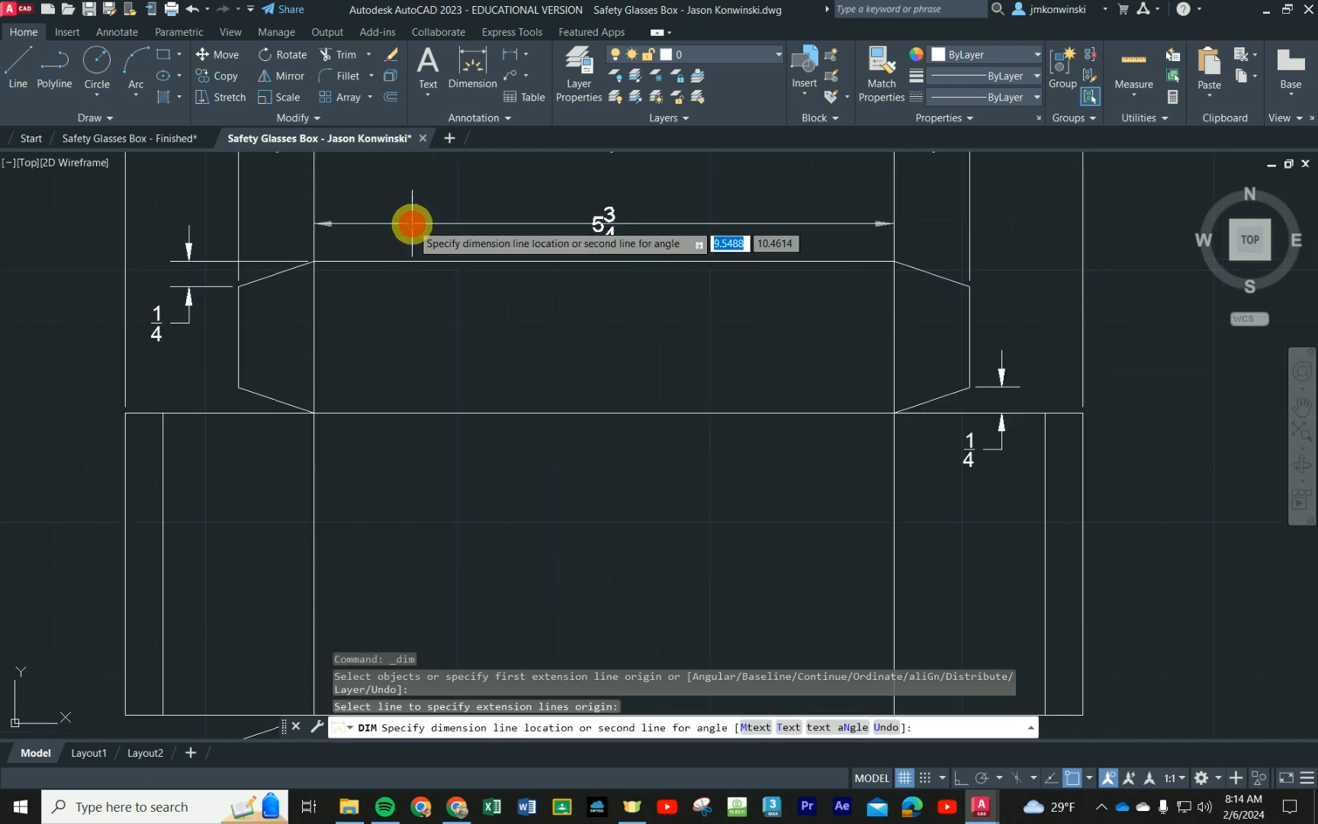
pyautogui.click(411, 262)
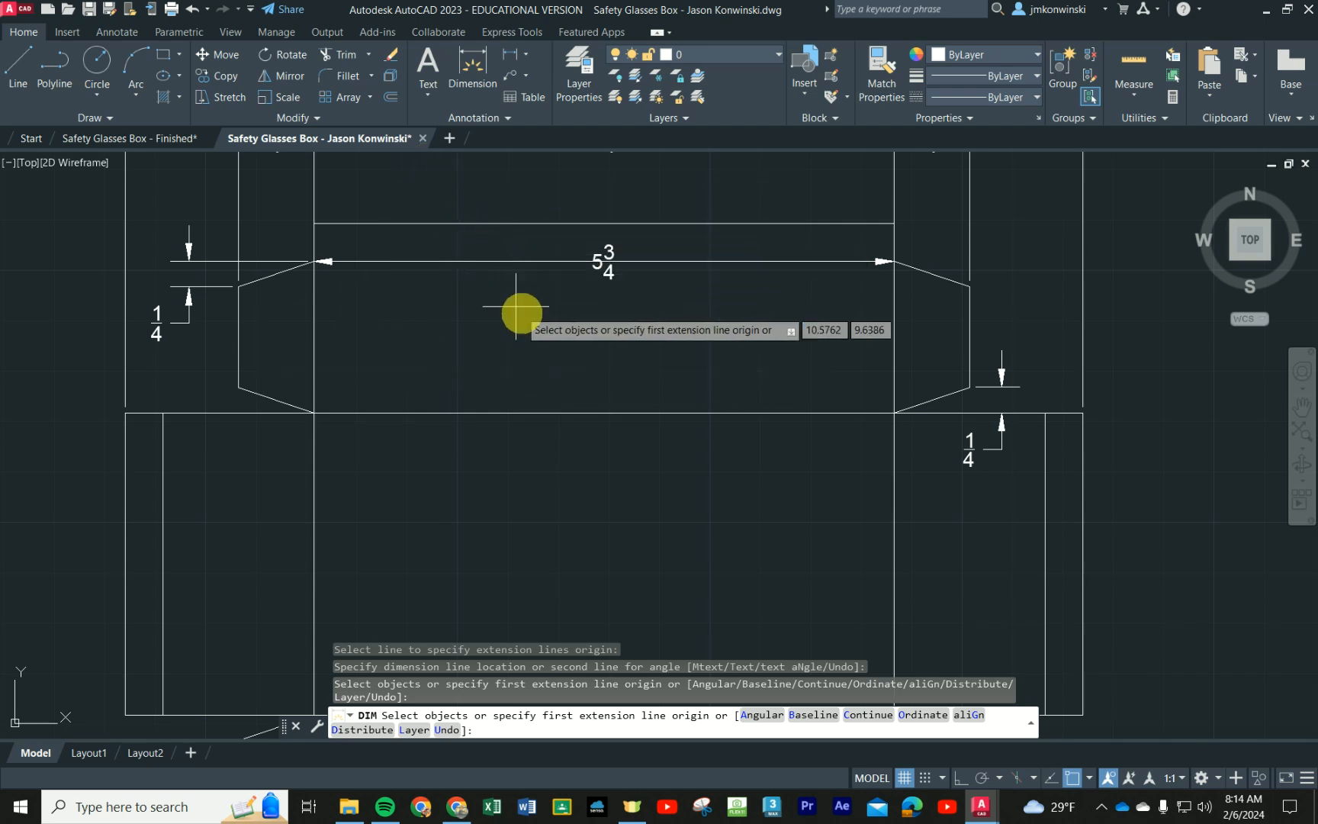
pyautogui.press('Return')
# Step: Delete the horizontal dimension lying on the upper flap's fold line
pyautogui.scroll(2, 578, 316)
pyautogui.click(636, 204)
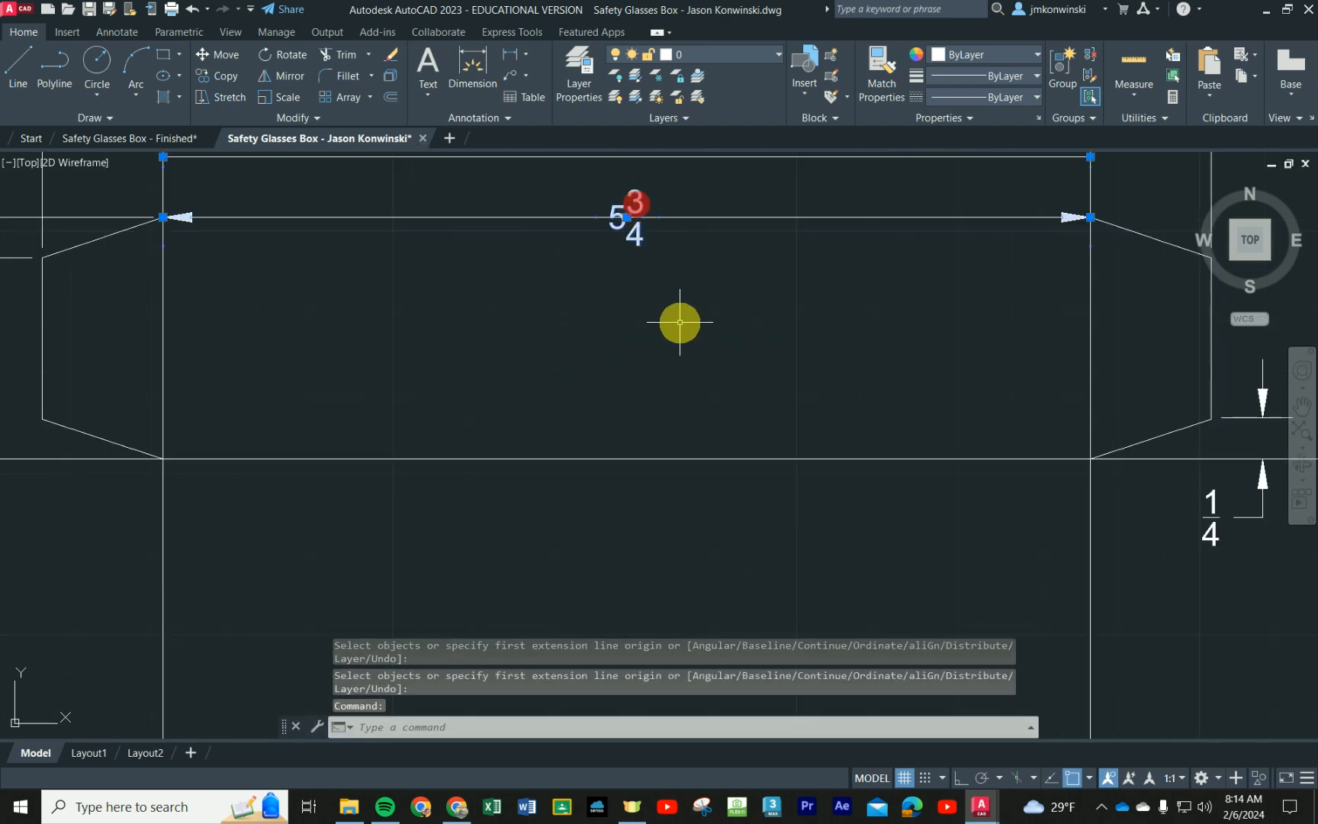
pyautogui.press('Delete')
# Step: Dimension the height of the upper flap's narrow top strip from its outer edge to the fold line, placing the dimension left of the flap's center
pyautogui.click(472, 61)
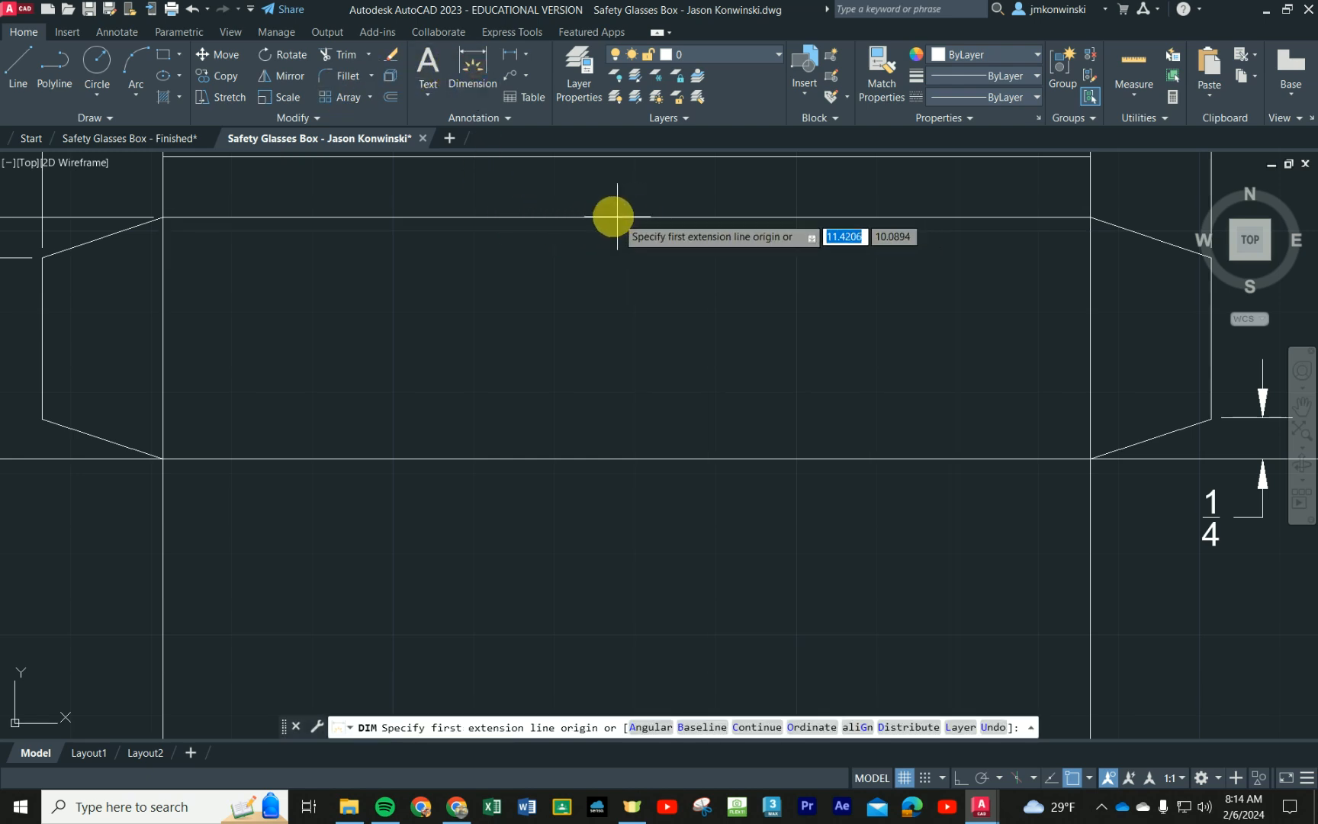
pyautogui.press('Return')
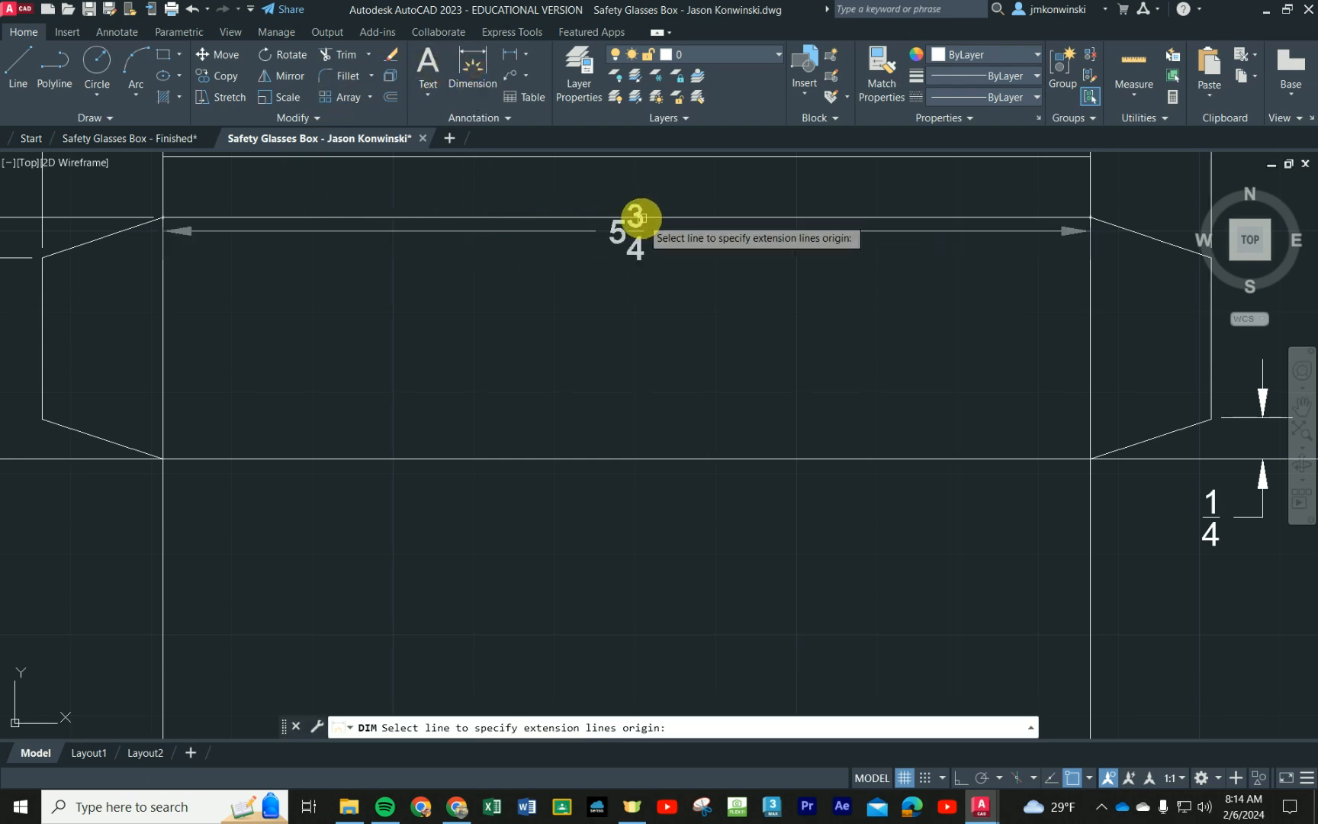
pyautogui.scroll(-4, 639, 218)
pyautogui.click(625, 199)
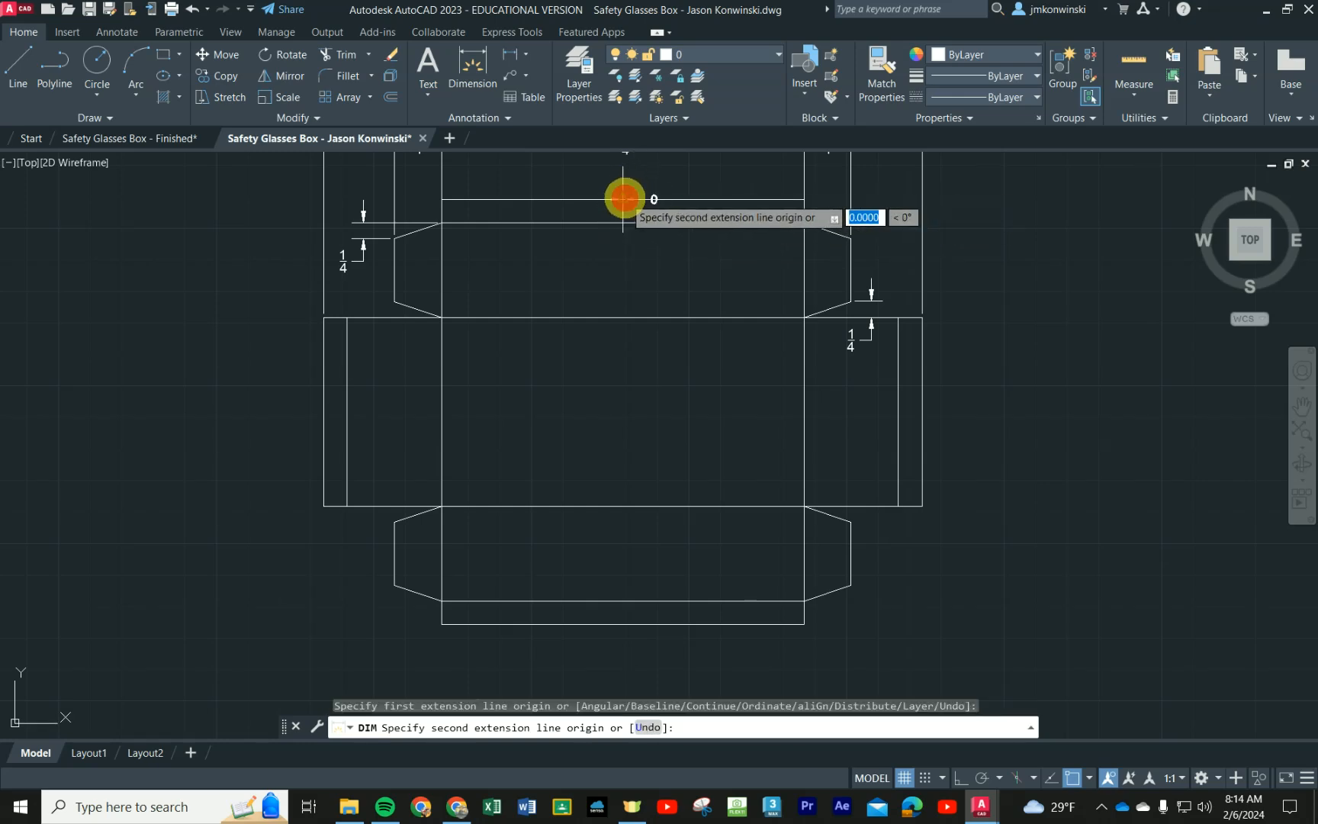
pyautogui.click(624, 223)
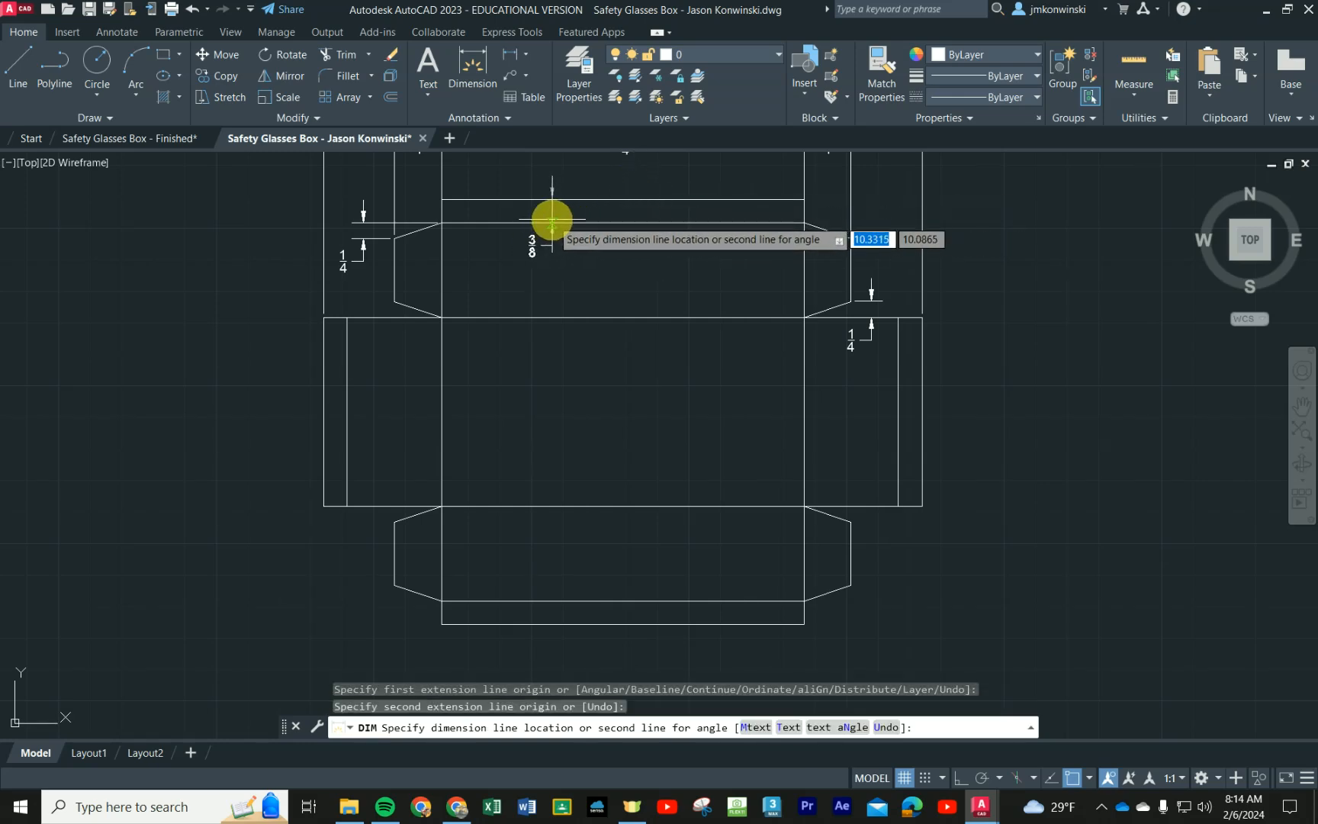
pyautogui.click(511, 221)
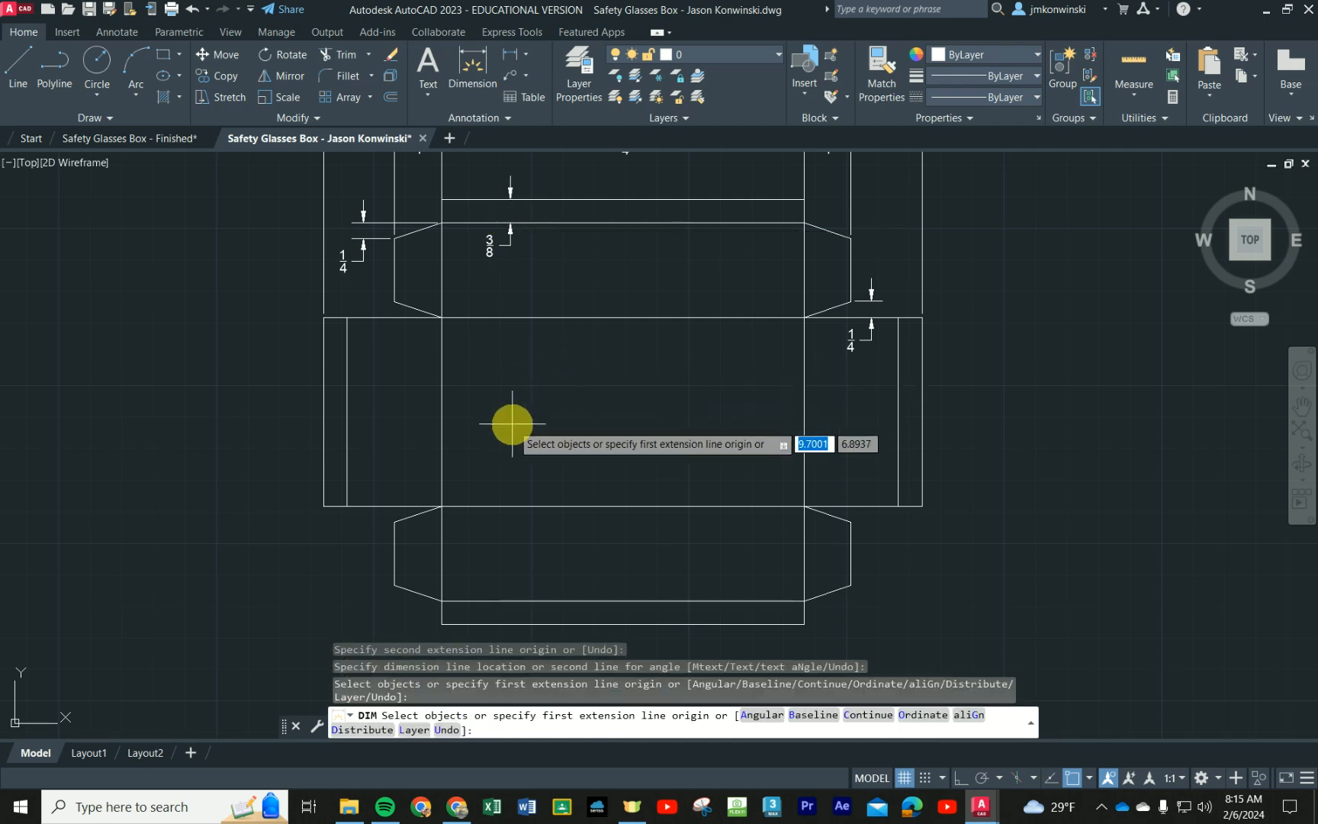
# Step: Dimension the upper flap's height between its two horizontal fold lines, in line with the narrow top strip's dimension
pyautogui.click(510, 221)
pyautogui.click(511, 319)
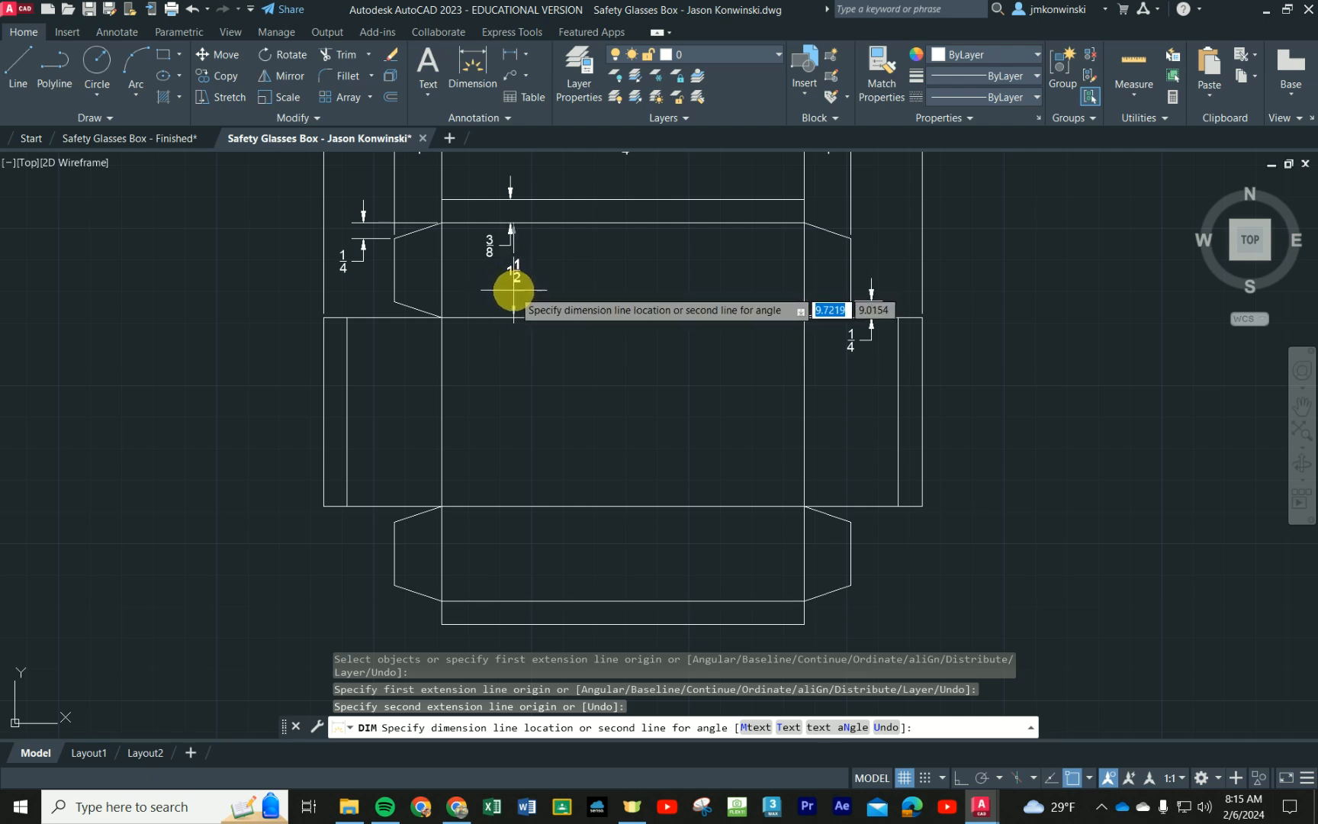
pyautogui.click(510, 287)
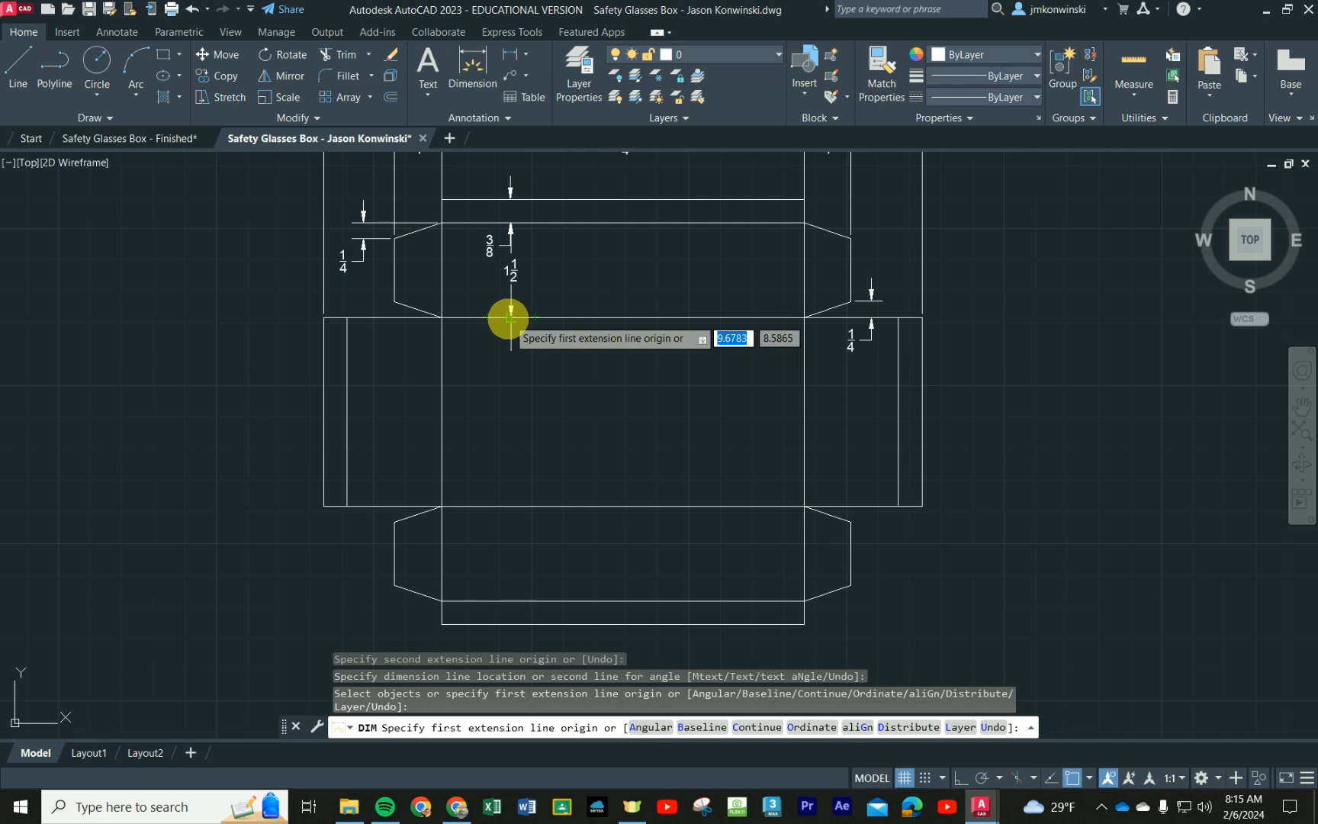
# Step: Dimension the central panel's height between its upper and lower fold lines, aligned with the upper flap's height dimension
pyautogui.click(511, 317)
pyautogui.click(509, 506)
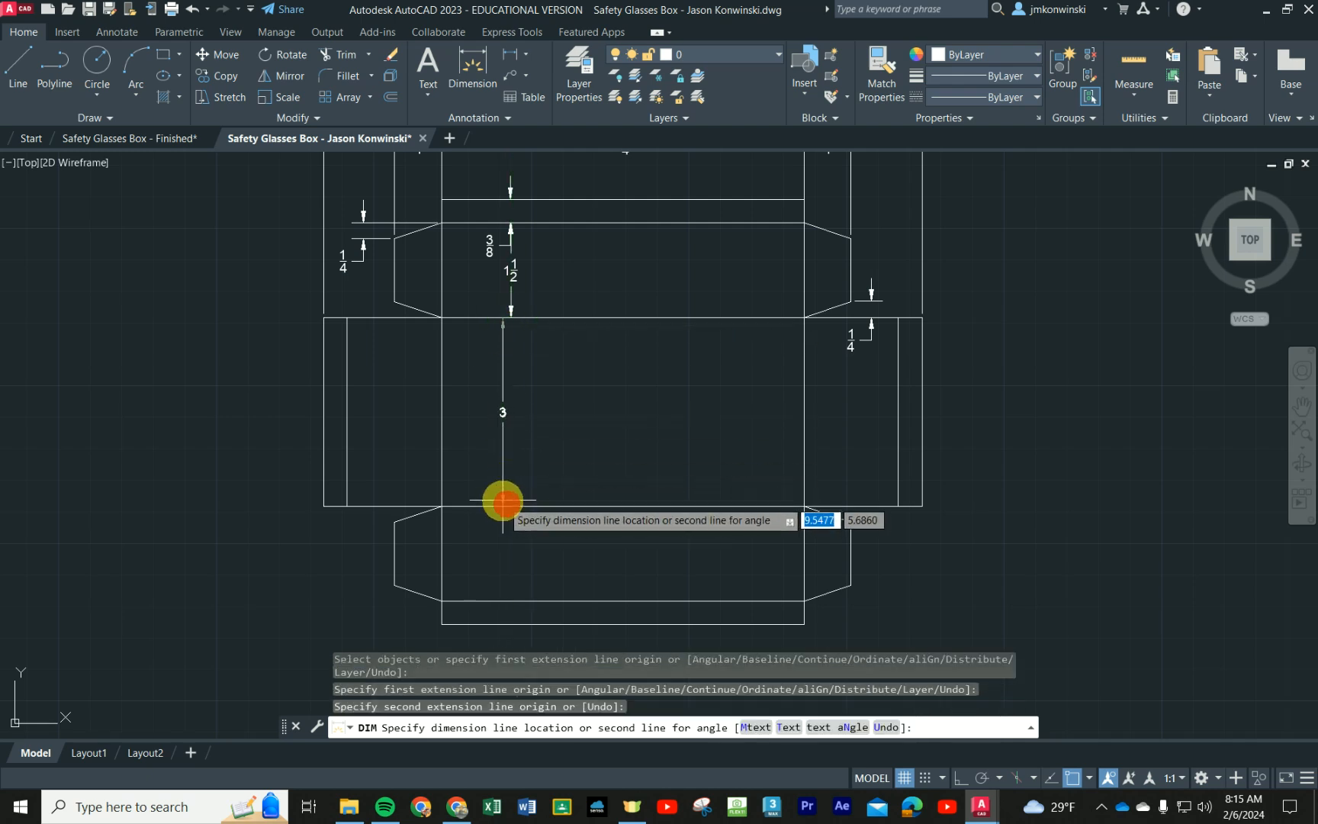
pyautogui.scroll(5, 510, 309)
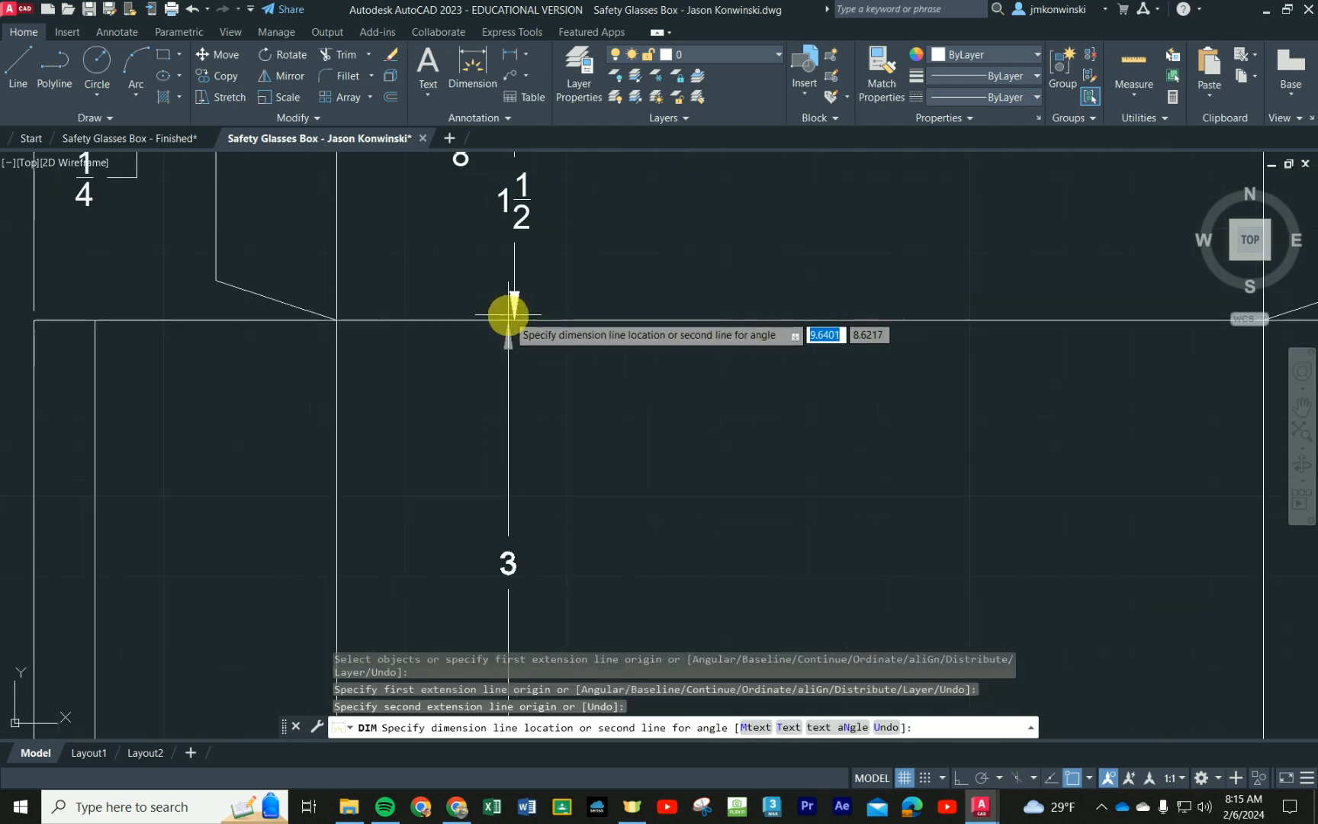
pyautogui.click(518, 324)
# Step: Dimension the lower flap's height from the central panel's lower edge to the next fold line, aligned with the vertical dimensions above
pyautogui.scroll(-5, 515, 456)
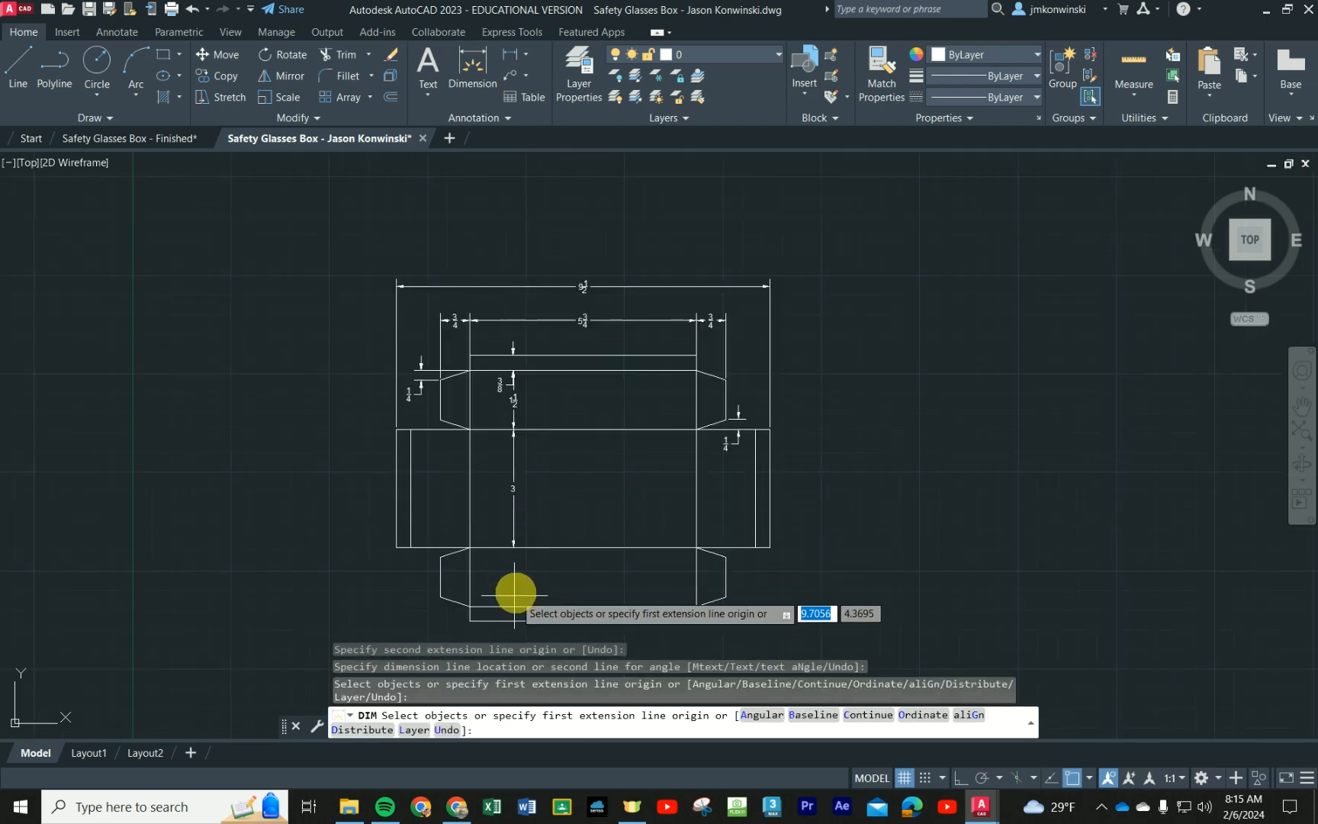
pyautogui.scroll(2, 508, 565)
pyautogui.moveTo(515, 444); pyautogui.dragTo(506, 391, button='middle')
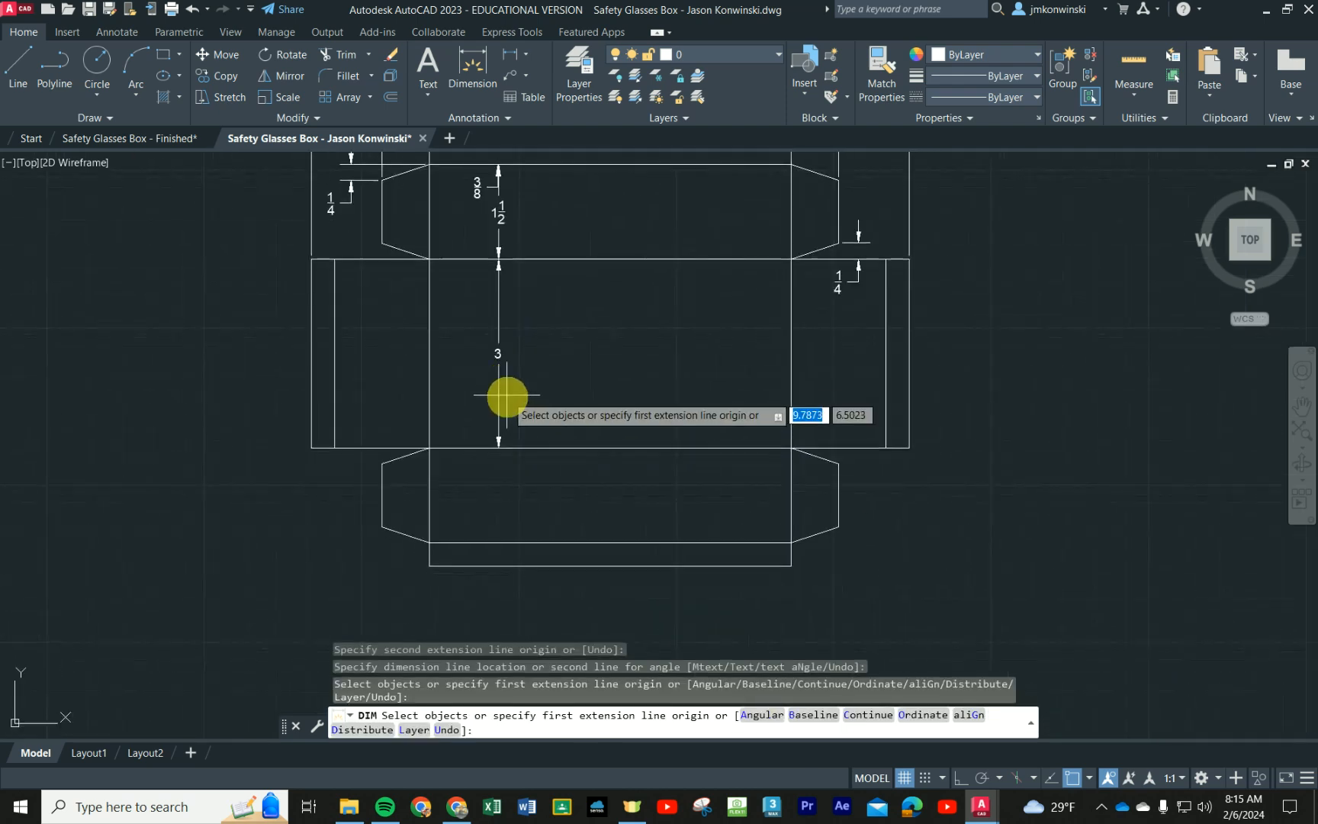
pyautogui.click(498, 447)
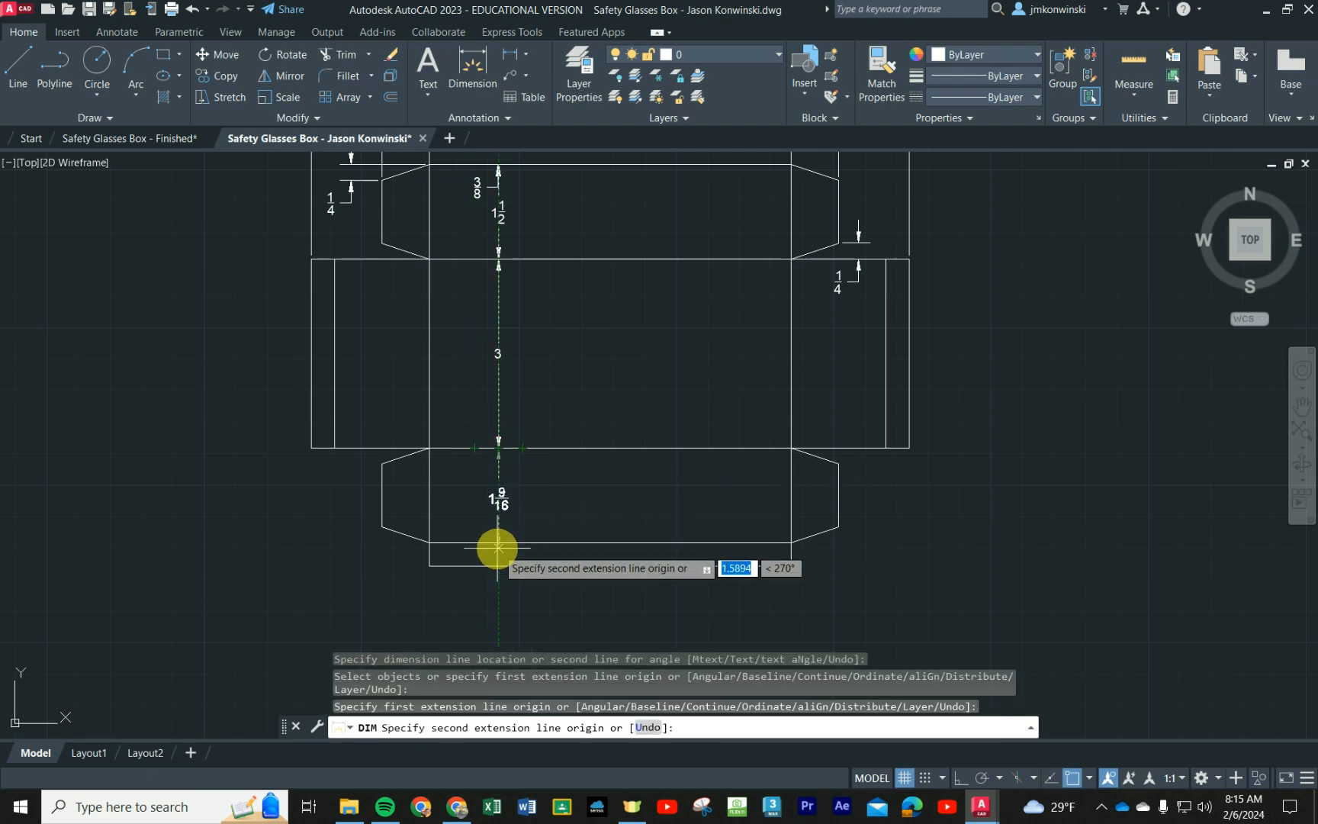
pyautogui.scroll(2, 489, 539)
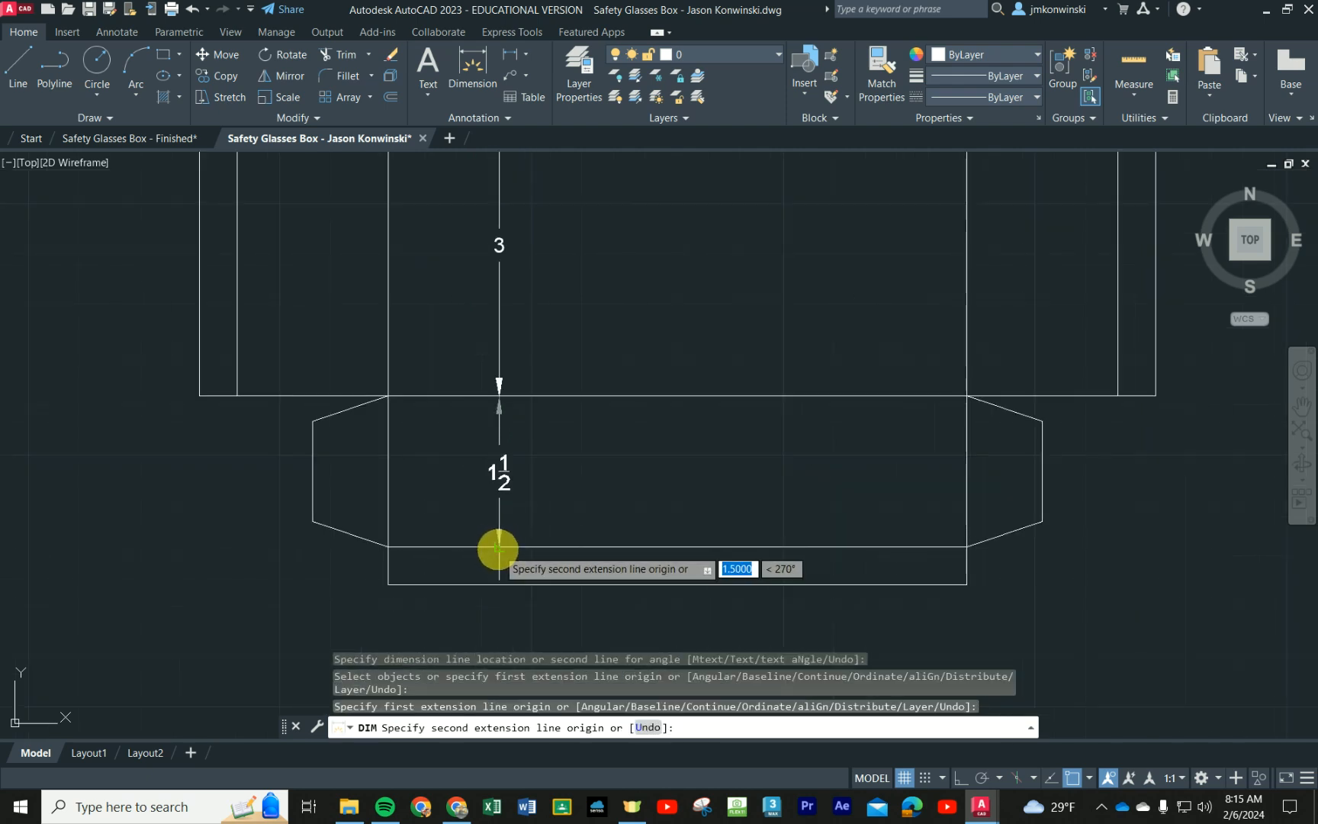
pyautogui.click(497, 548)
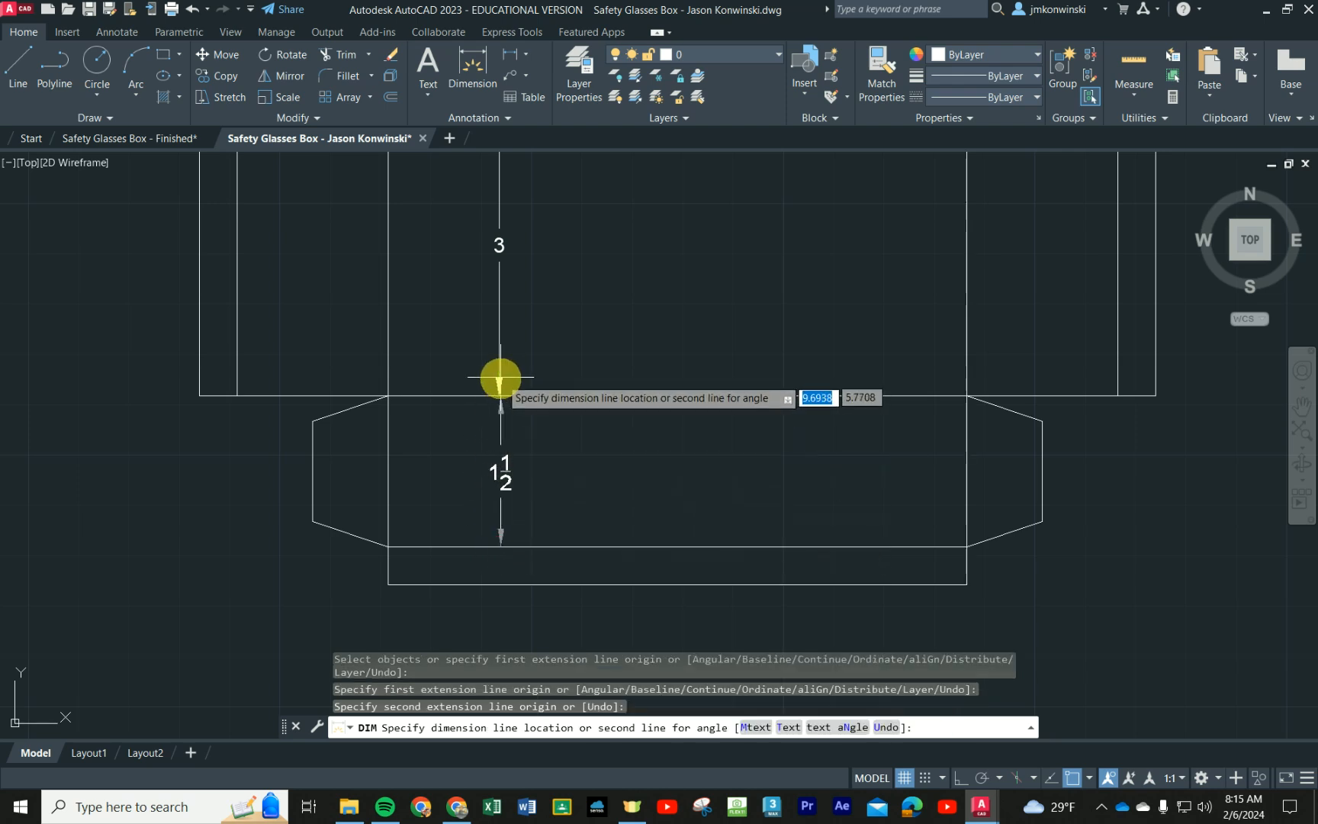
pyautogui.click(499, 395)
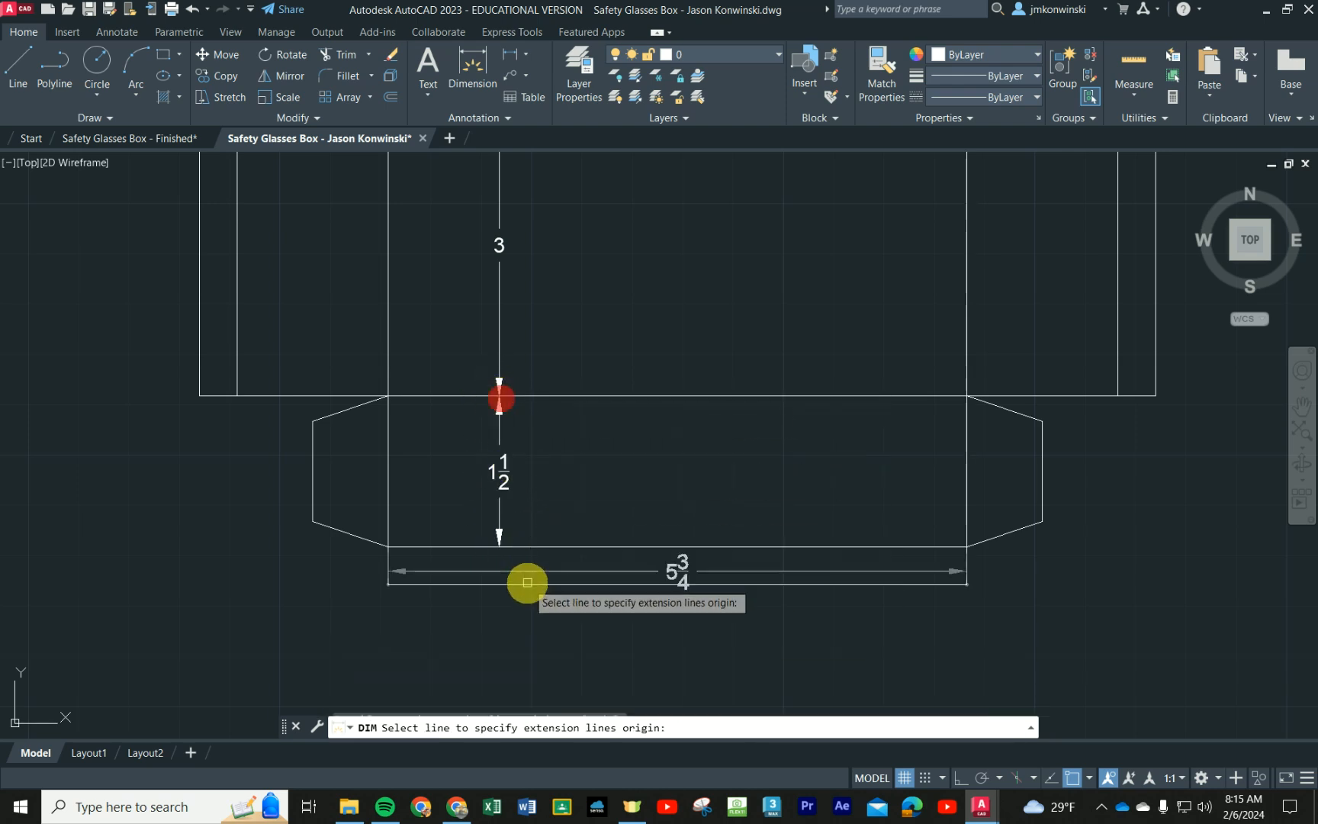
# Step: Dimension the height of the lower flap's narrow bottom strip in line with the vertical dimensions above, and end the dimensioning command
pyautogui.click(499, 547)
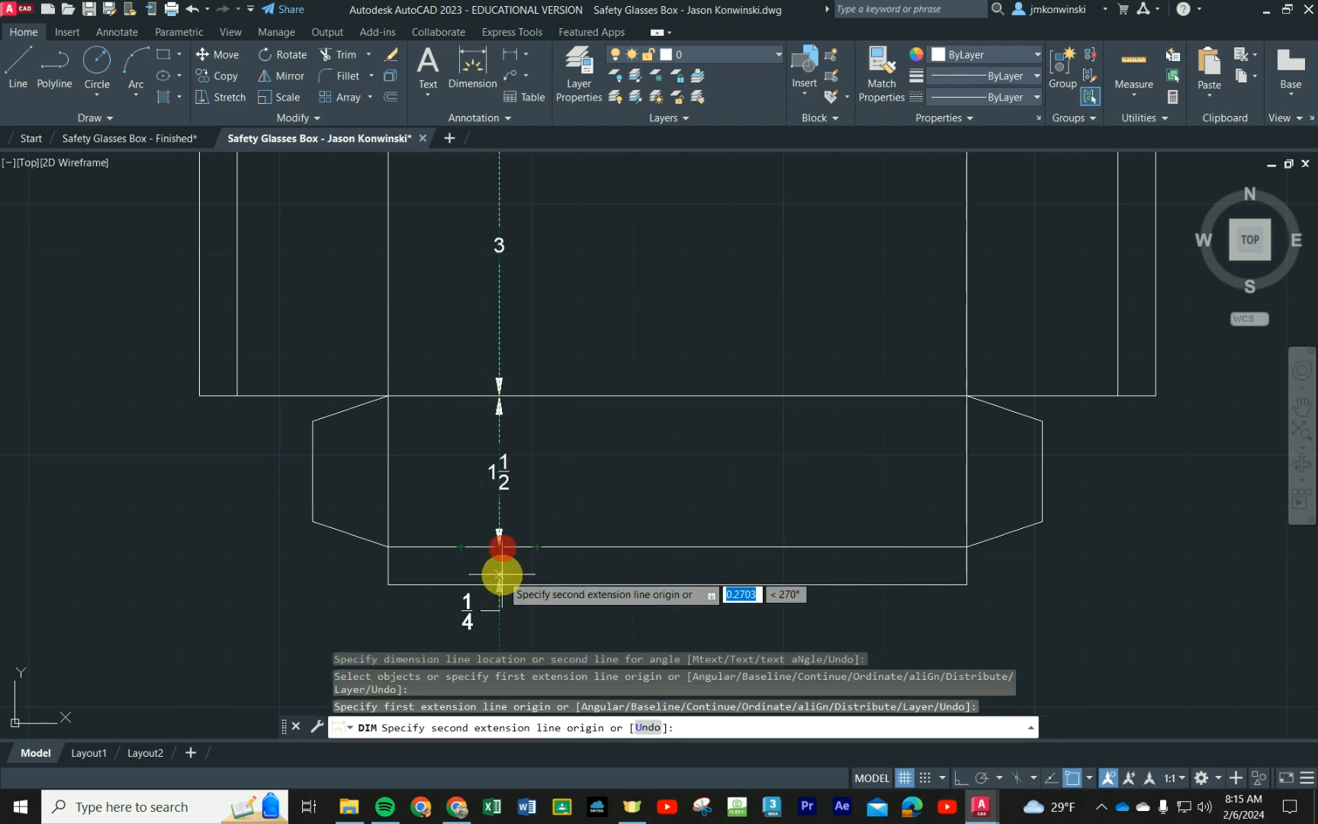
pyautogui.click(499, 584)
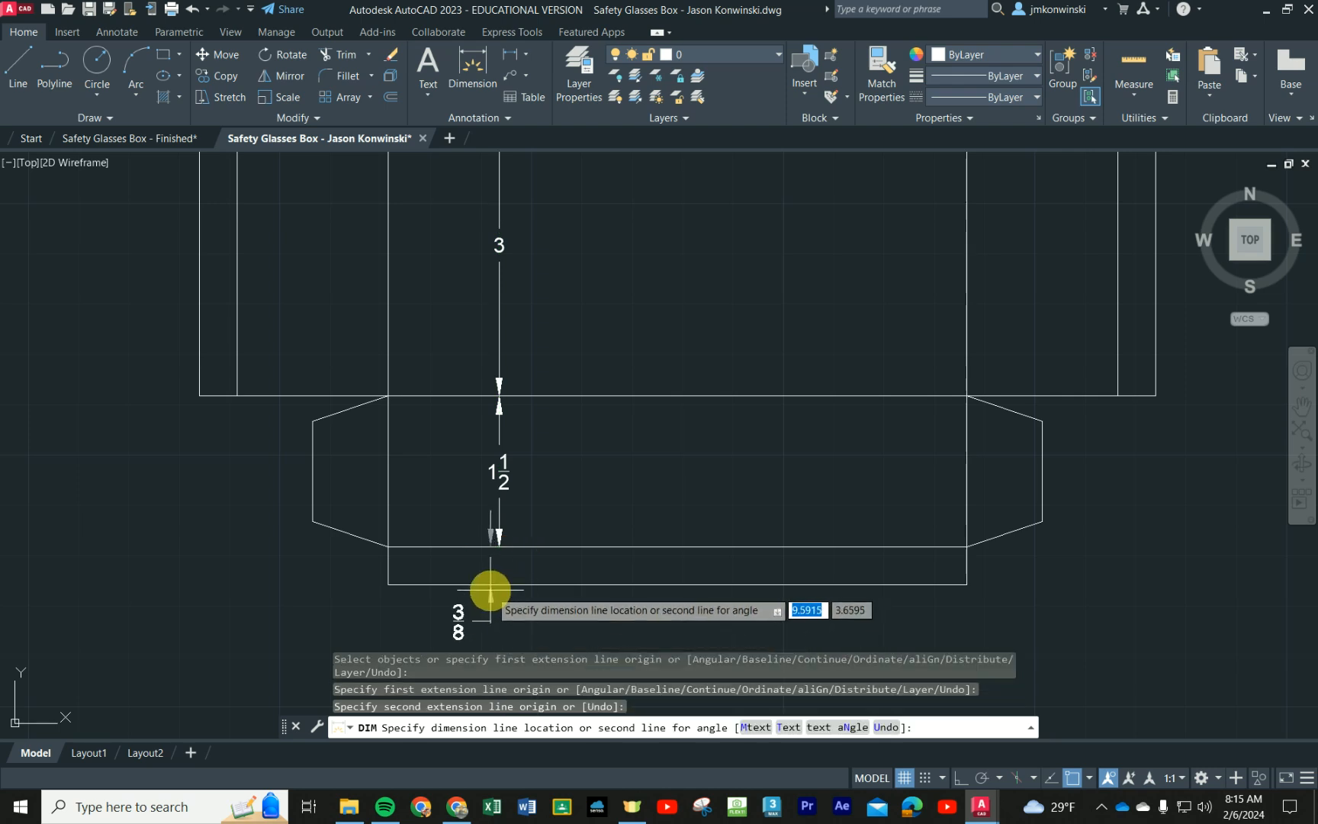
pyautogui.click(498, 588)
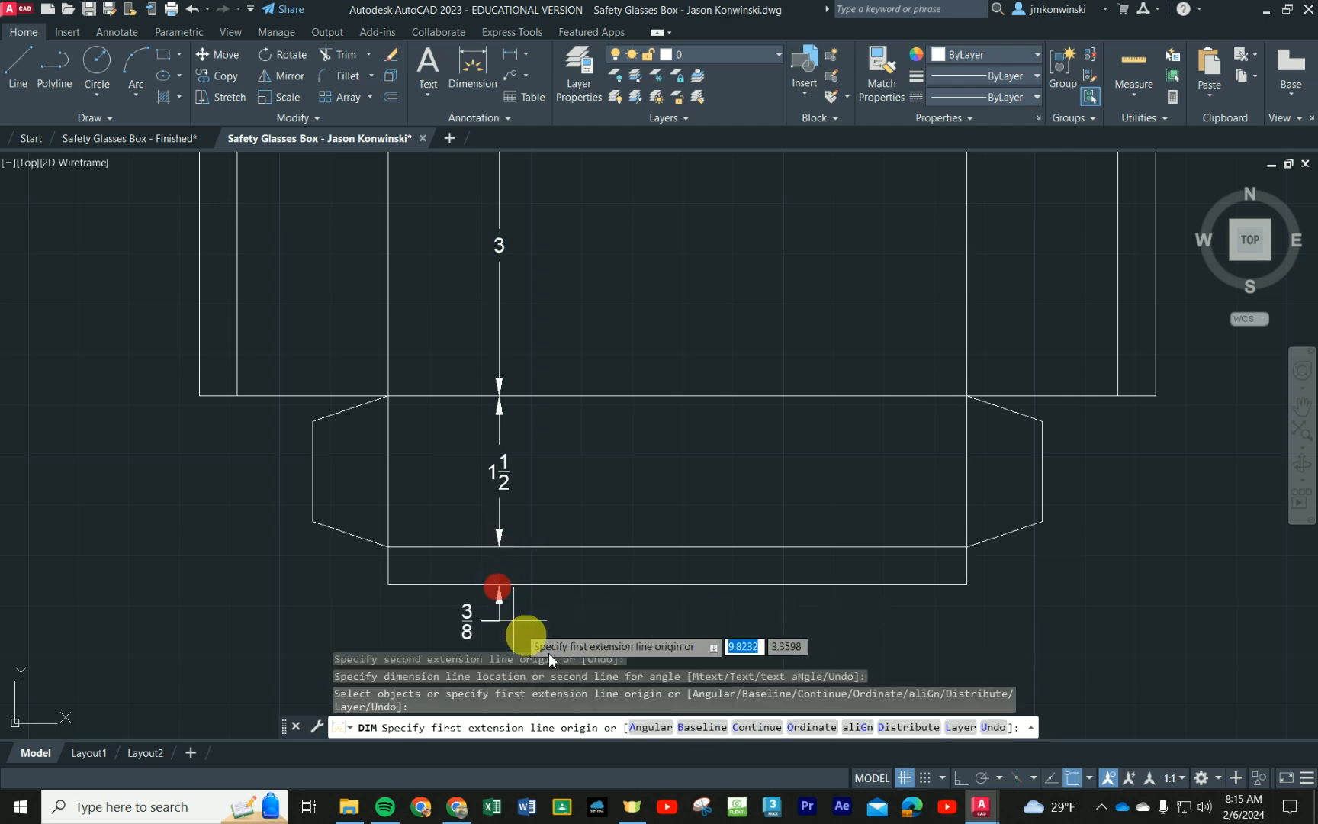
pyautogui.scroll(-4, 561, 462)
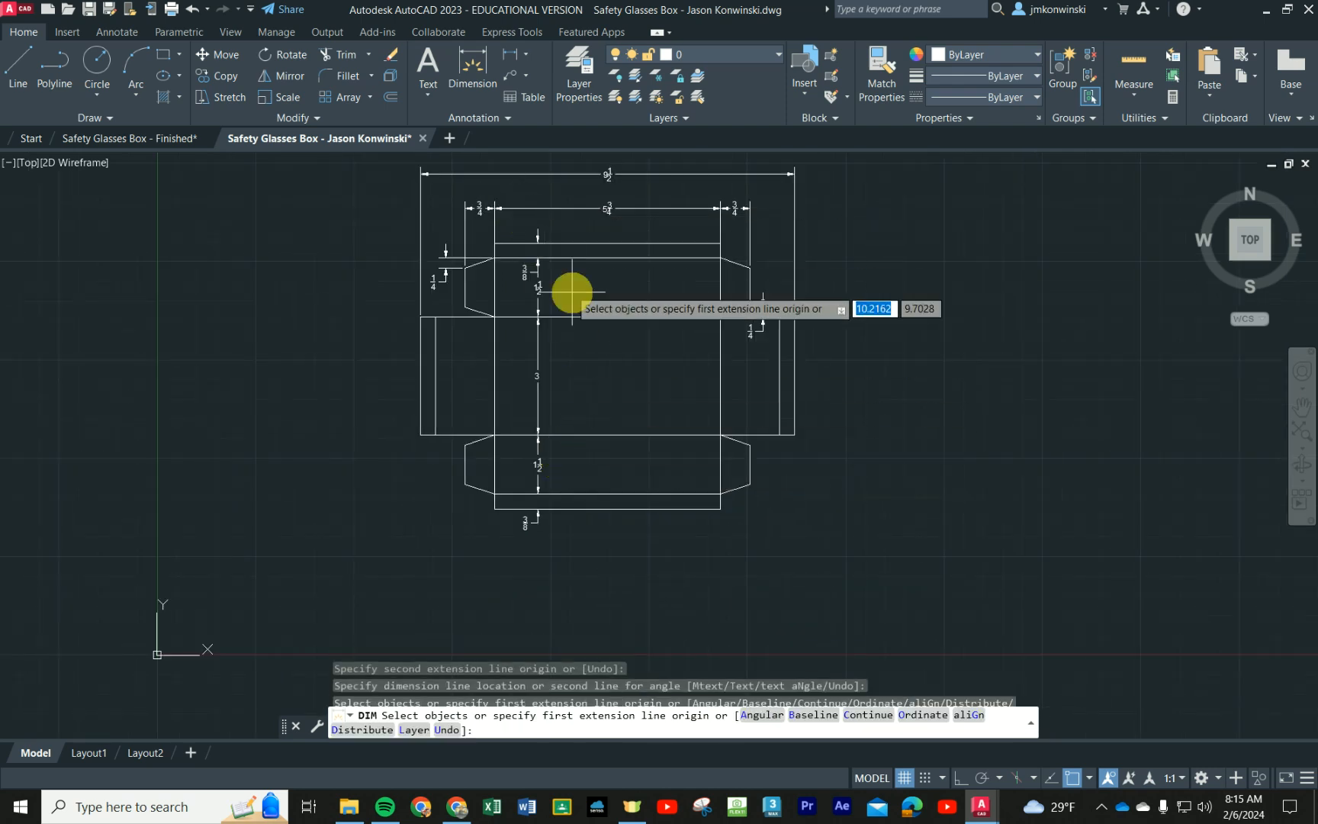
pyautogui.press('Return')
# Step: Move the upper strip's 3/8 dimension text onto its dimension line, between the strip's two edges
pyautogui.scroll(4, 516, 240)
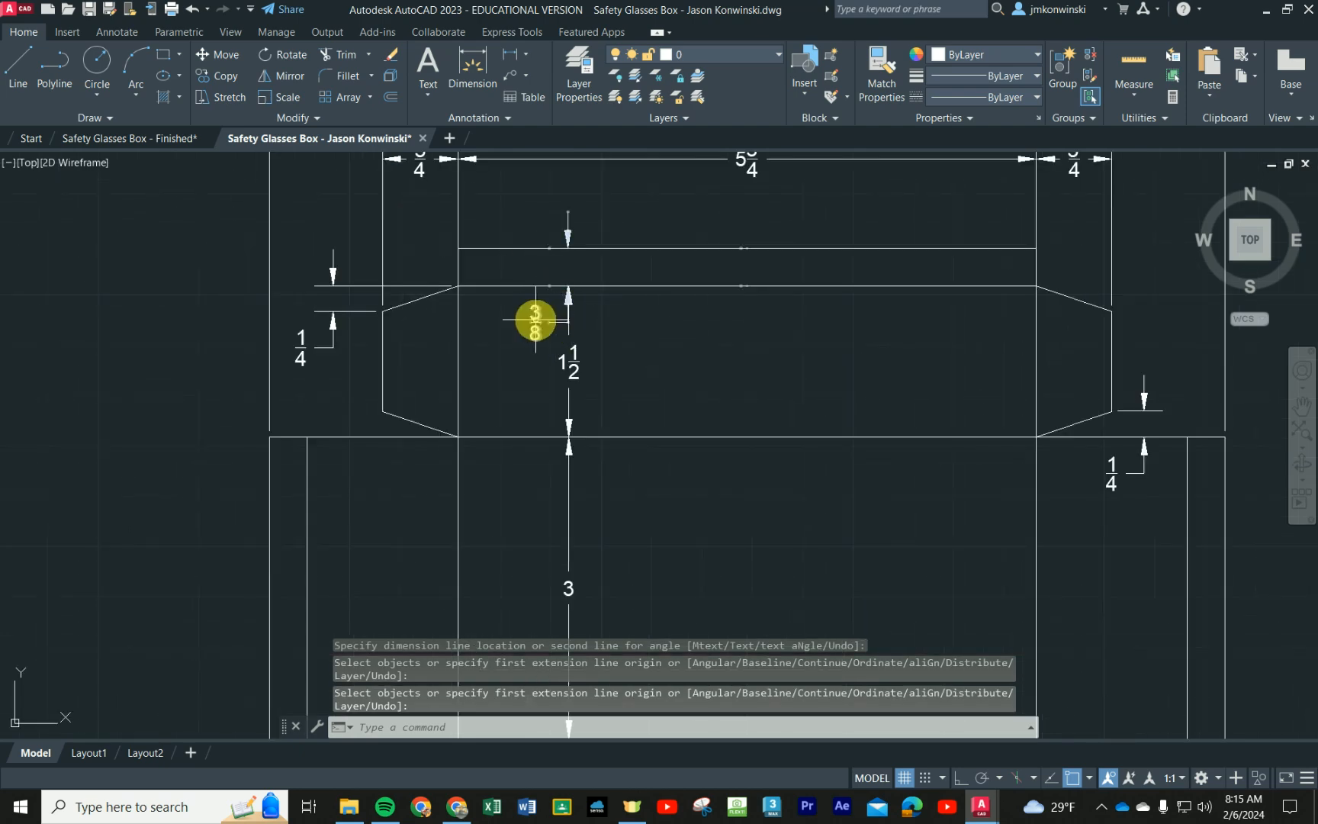
pyautogui.click(531, 328)
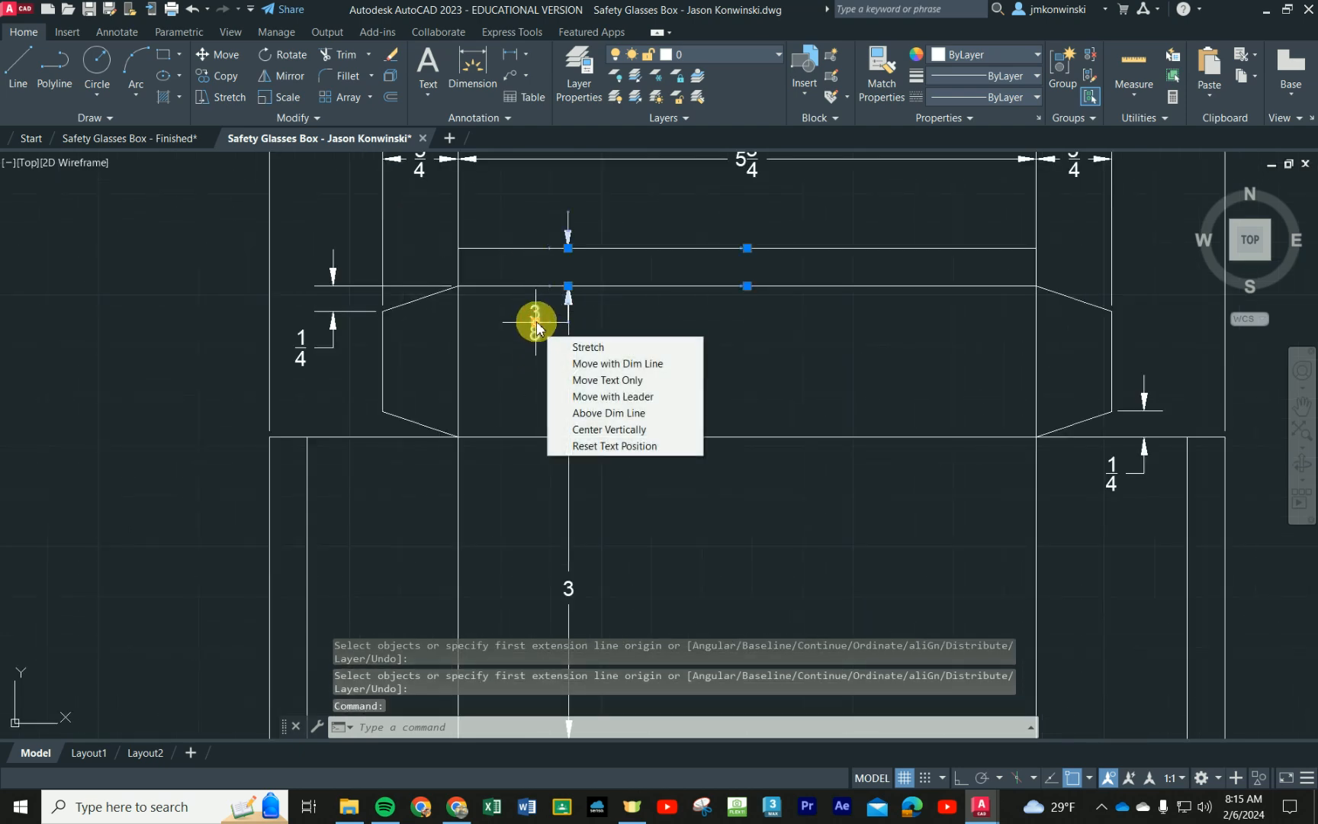
pyautogui.click(537, 328)
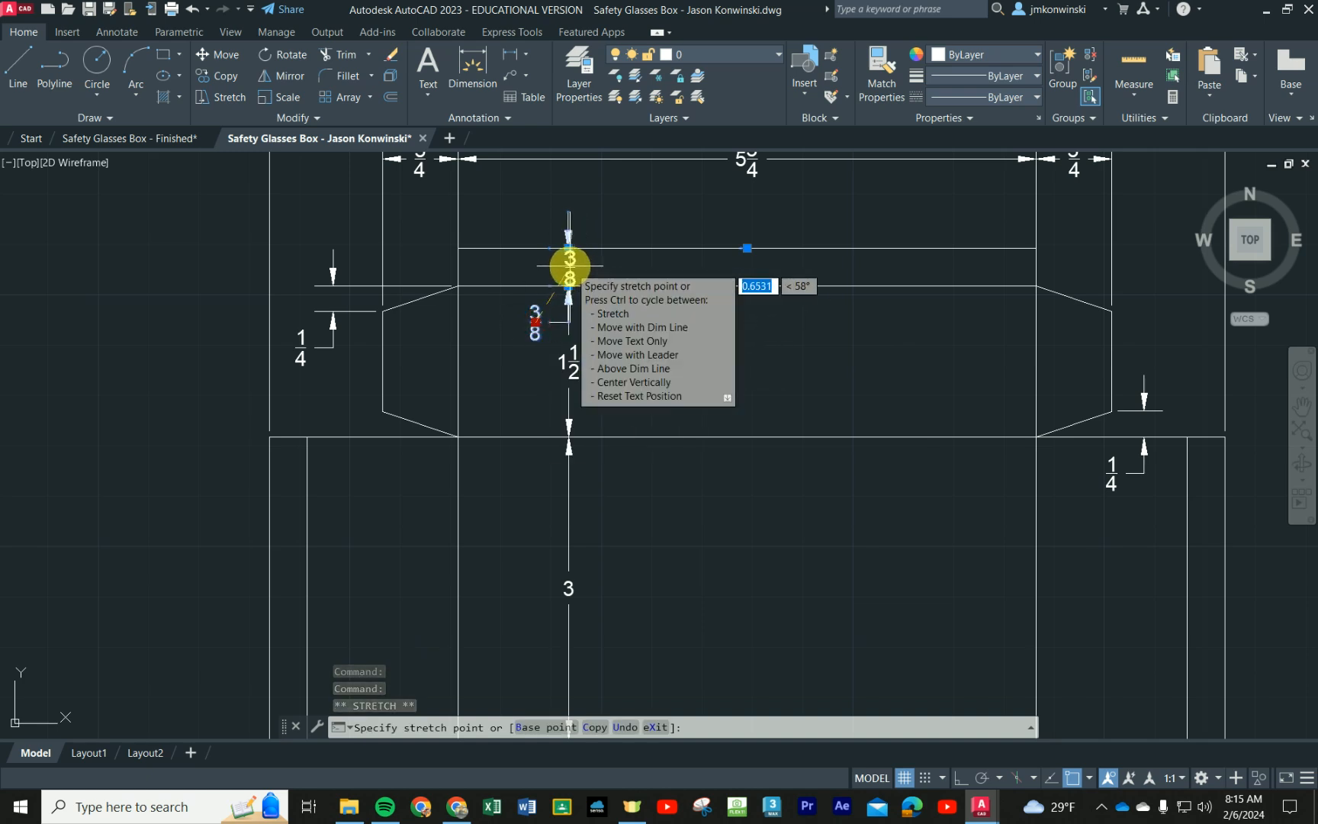
pyautogui.click(569, 287)
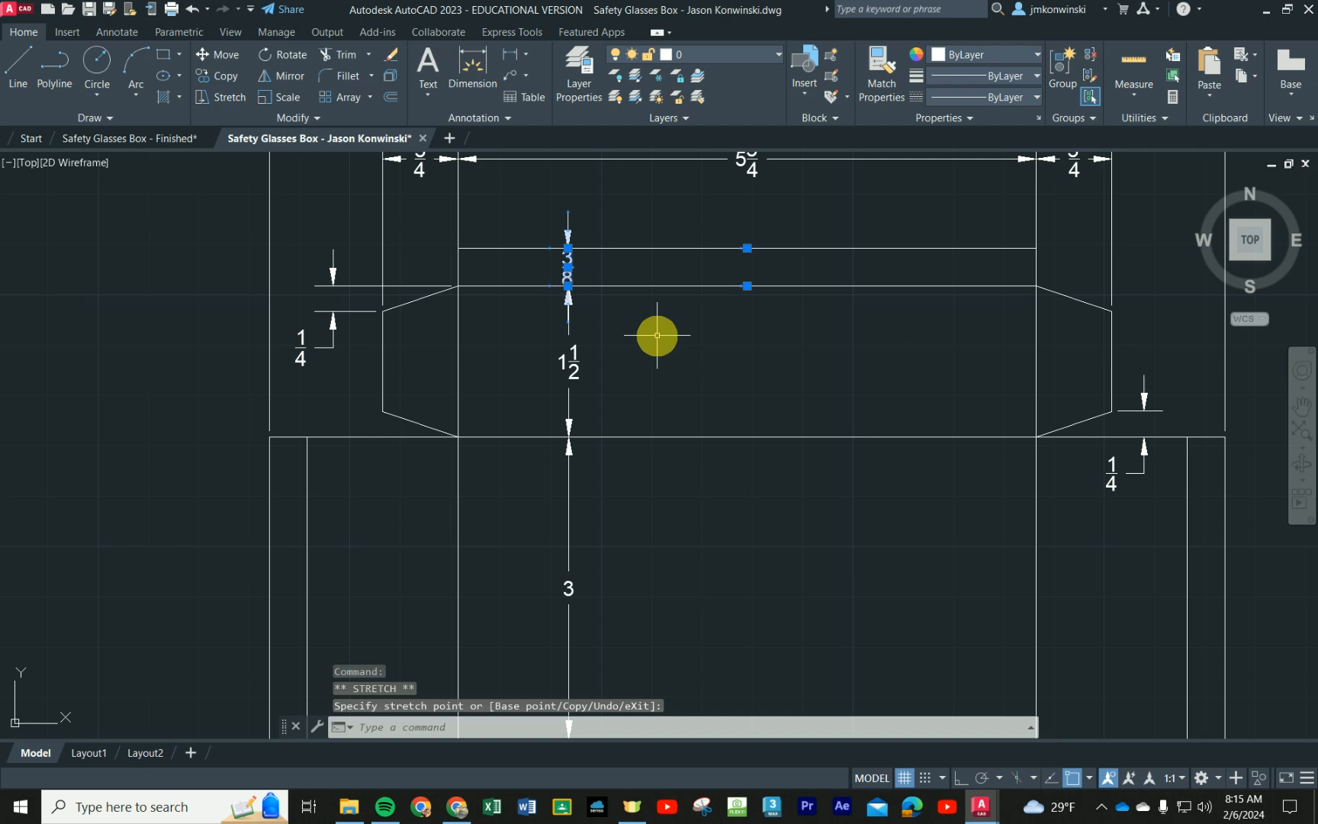
pyautogui.press('Escape')
# Step: Dimension the width of the narrow strip on the left side flap at mid-height, placing the text inside the strip
pyautogui.scroll(-4, 618, 337)
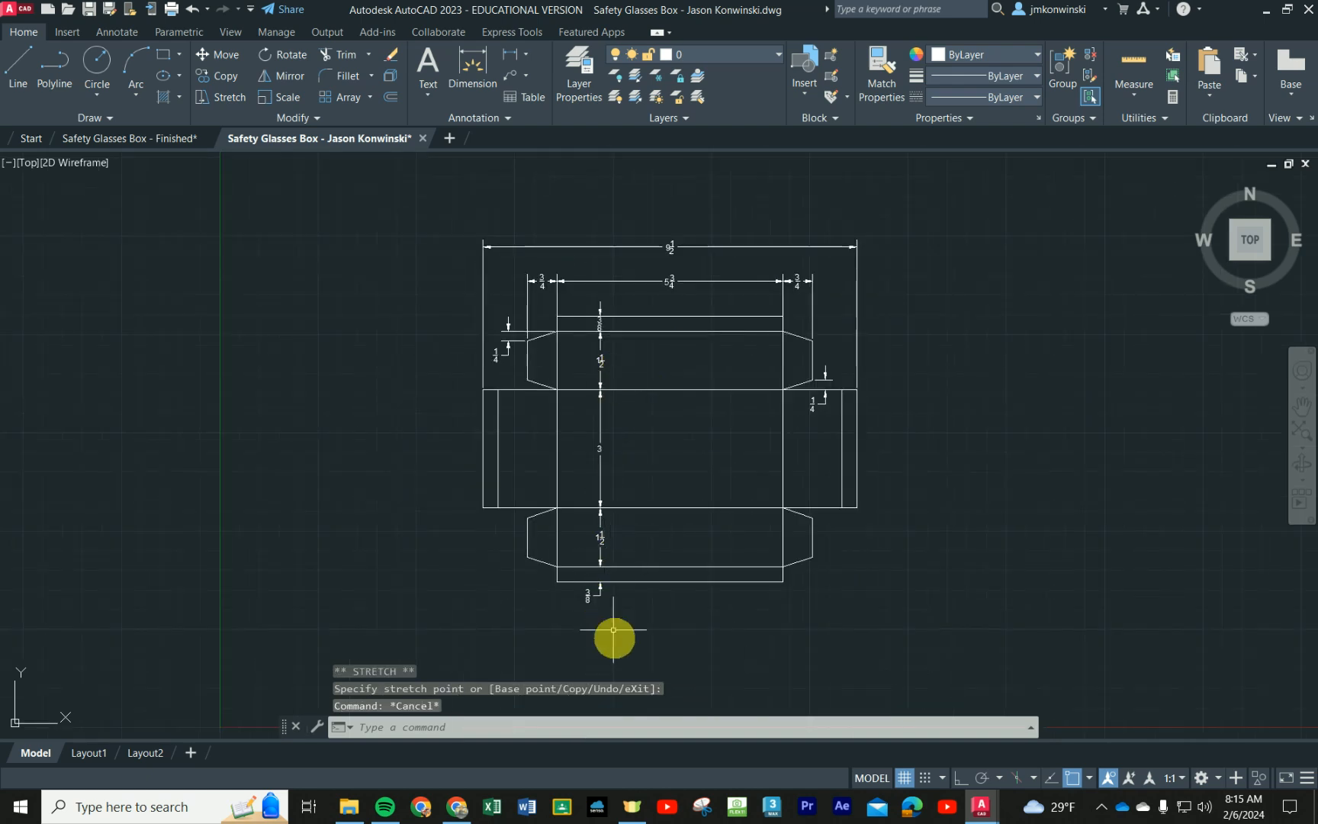
pyautogui.scroll(2, 603, 630)
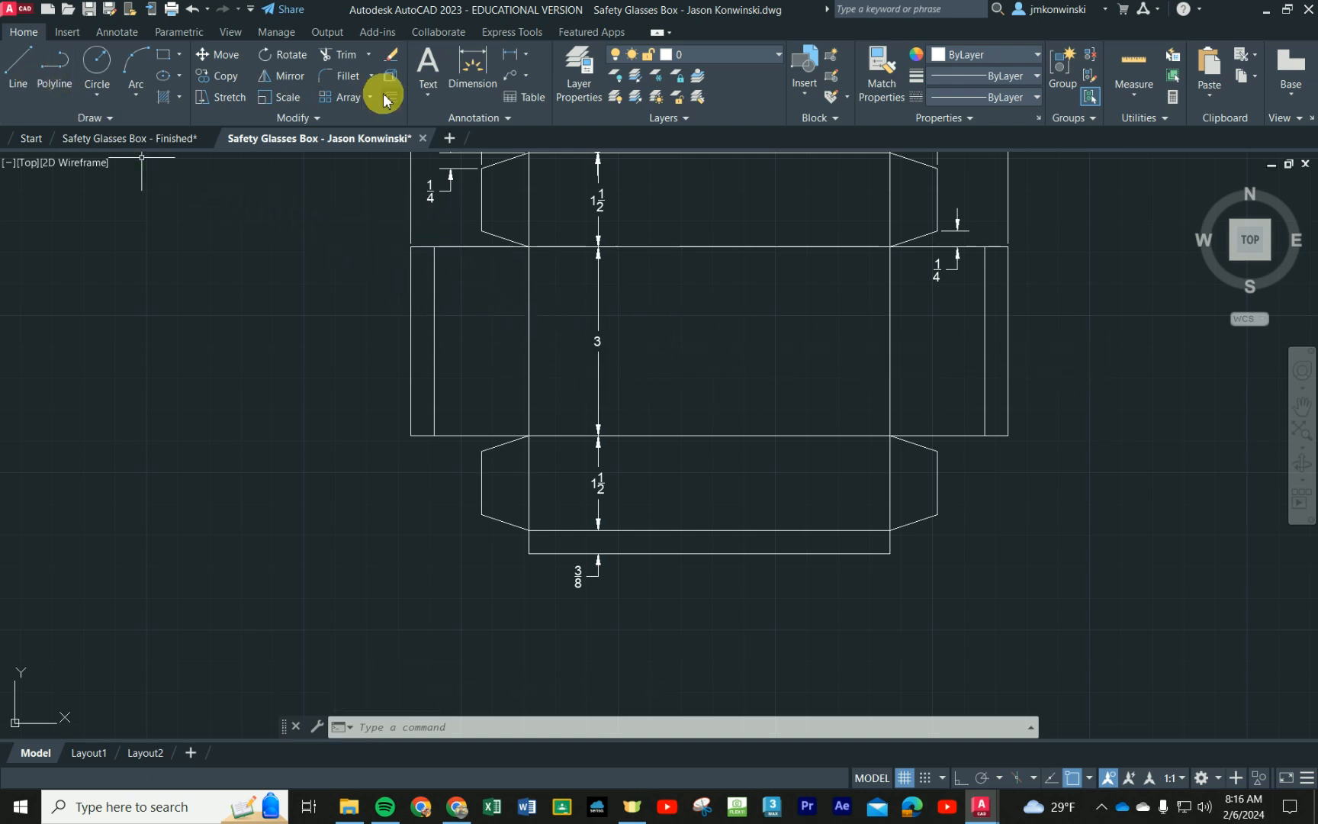
pyautogui.click(474, 68)
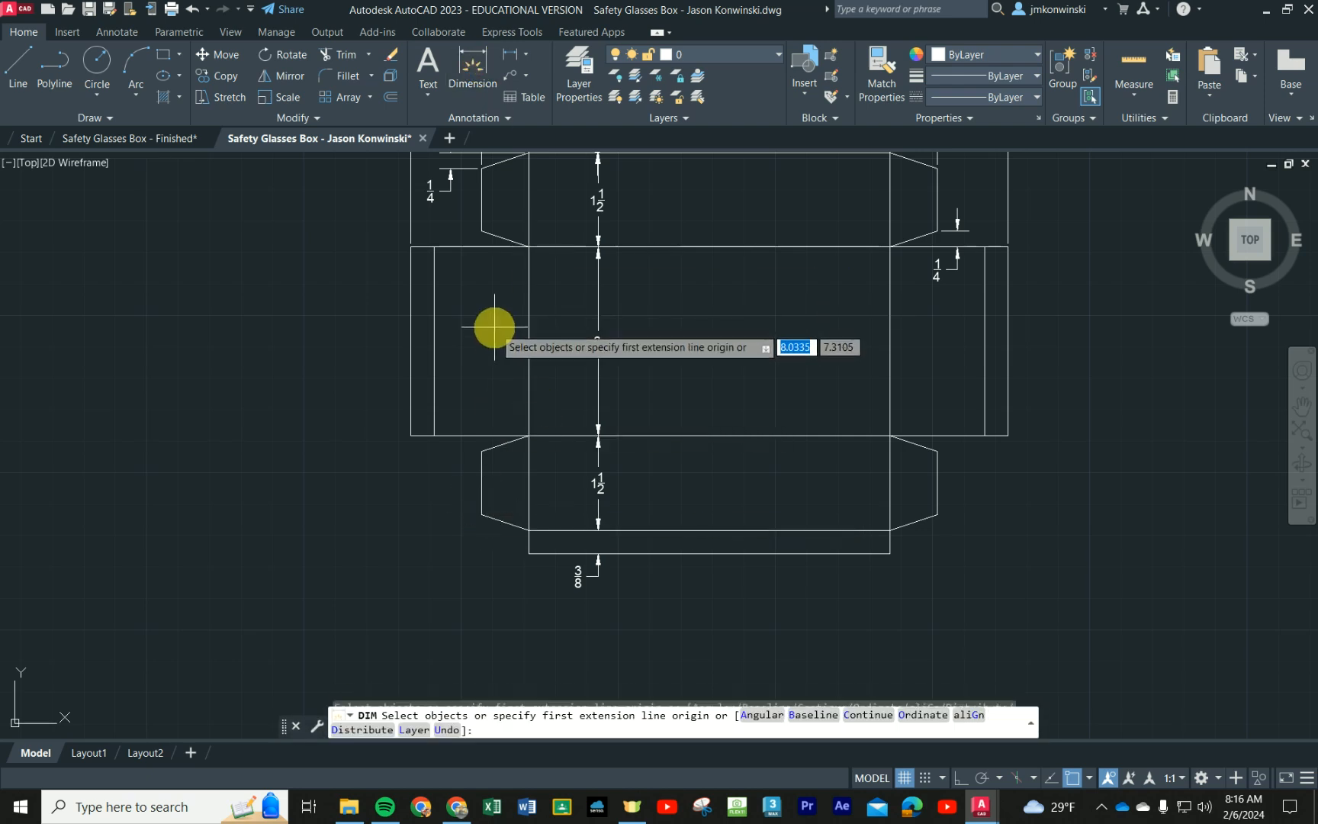
pyautogui.press('Return')
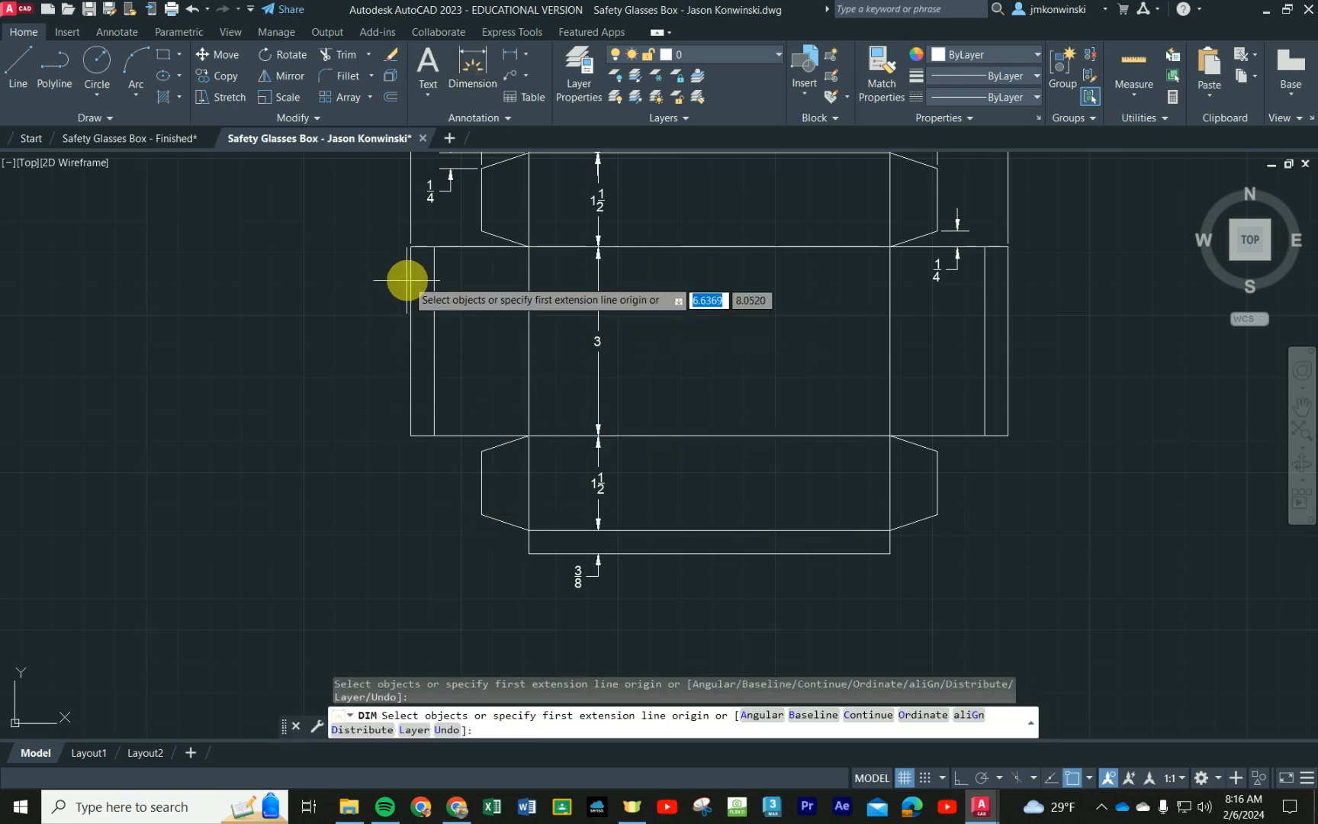
pyautogui.scroll(2, 371, 378)
pyautogui.moveTo(515, 257); pyautogui.dragTo(485, 344, button='middle')
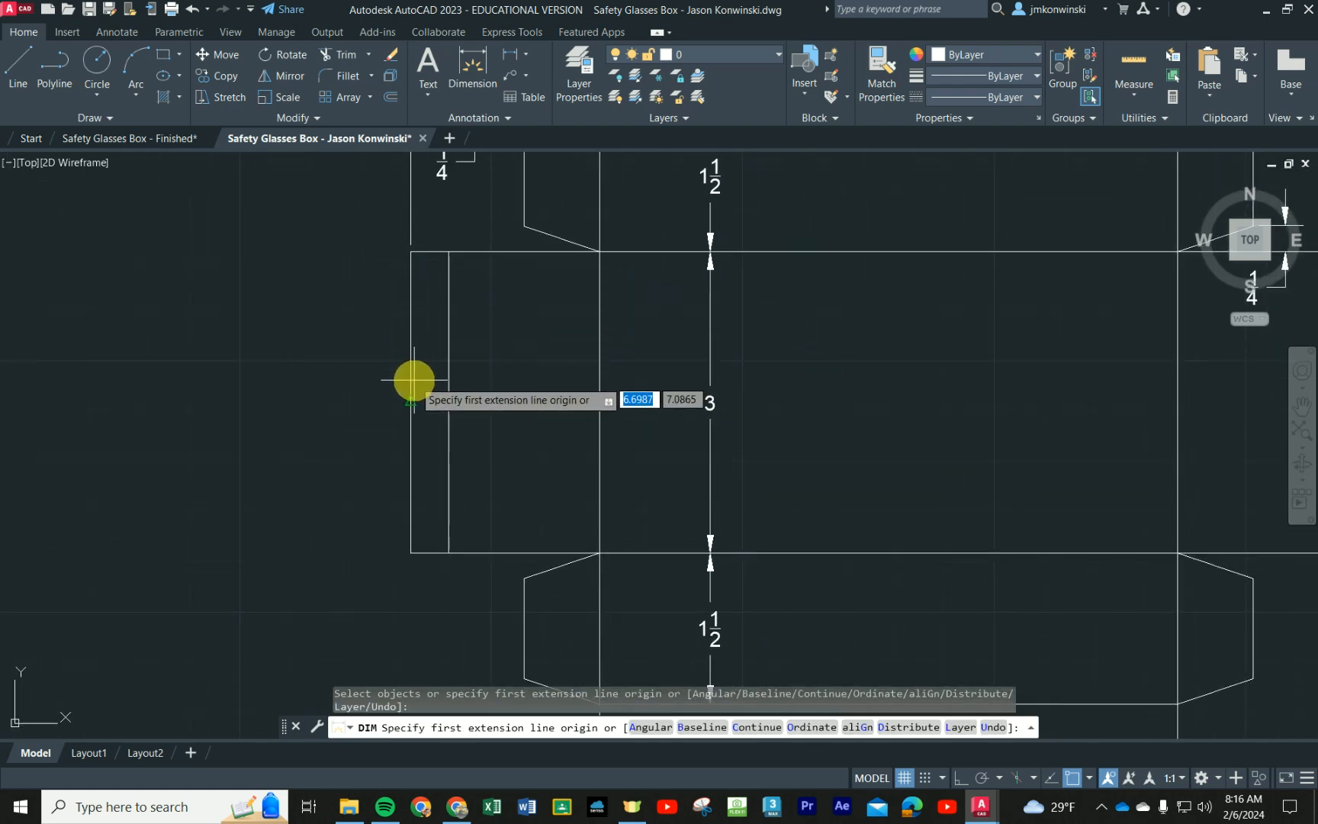
pyautogui.click(410, 401)
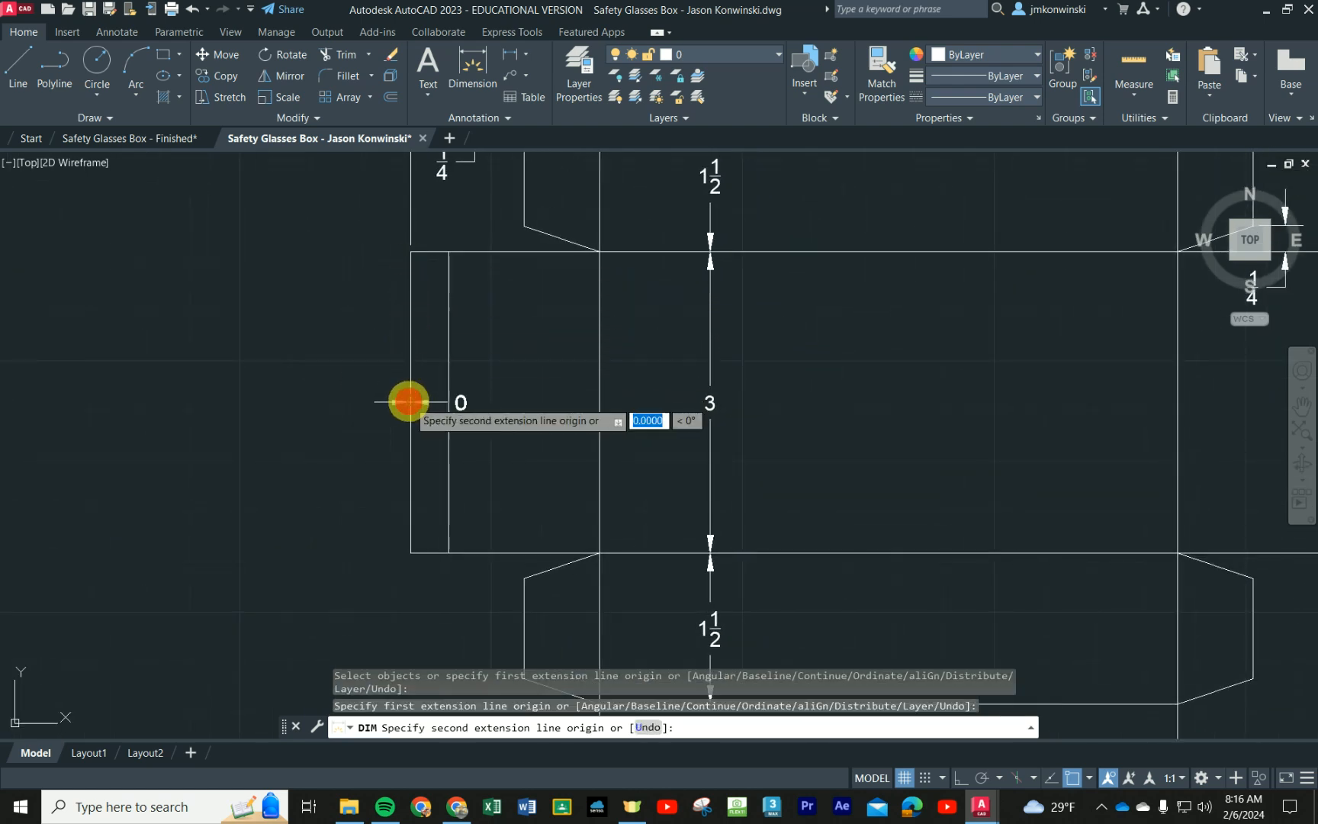
pyautogui.click(449, 402)
pyautogui.click(424, 402)
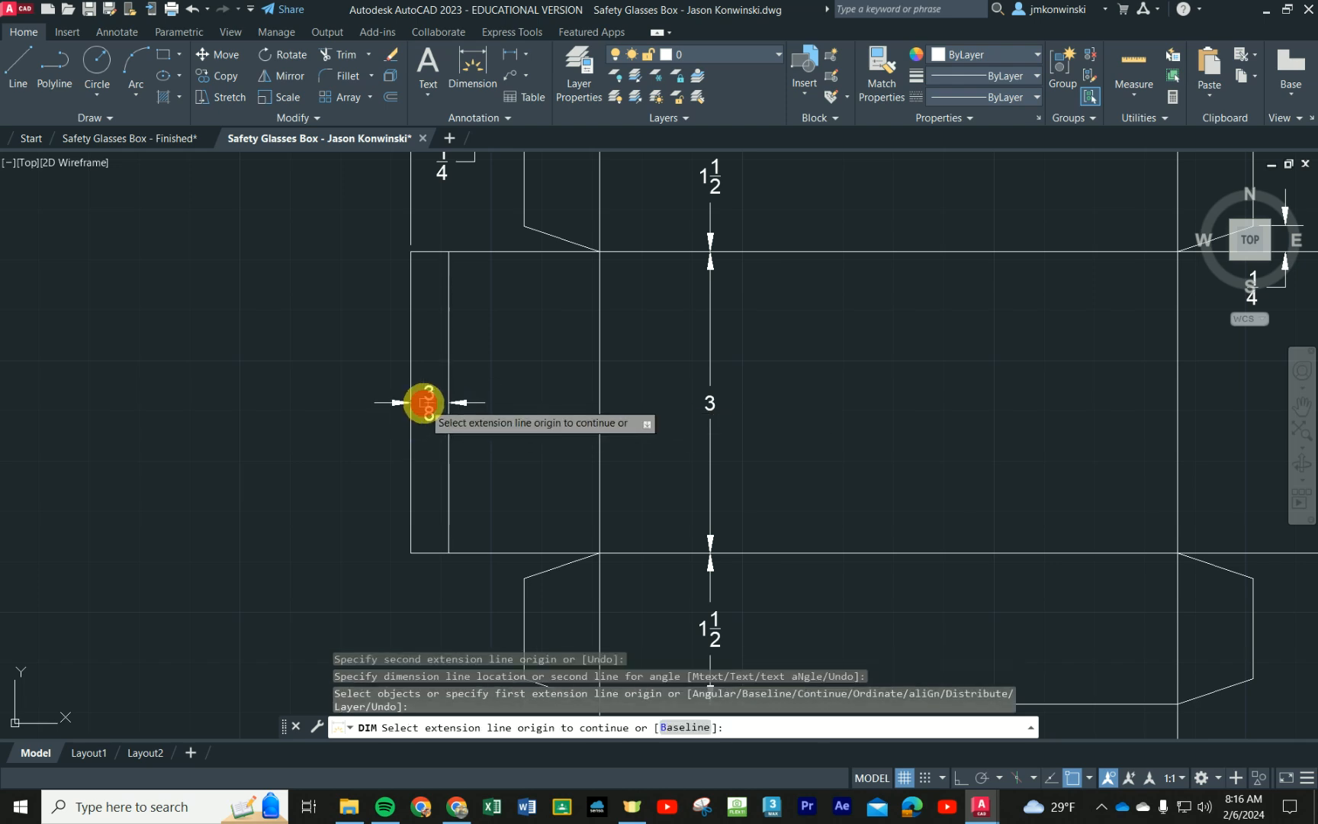
# Step: Dimension the left side flap's width from the strip's fold line to the central panel, aligned with the strip's width dimension
pyautogui.click(450, 403)
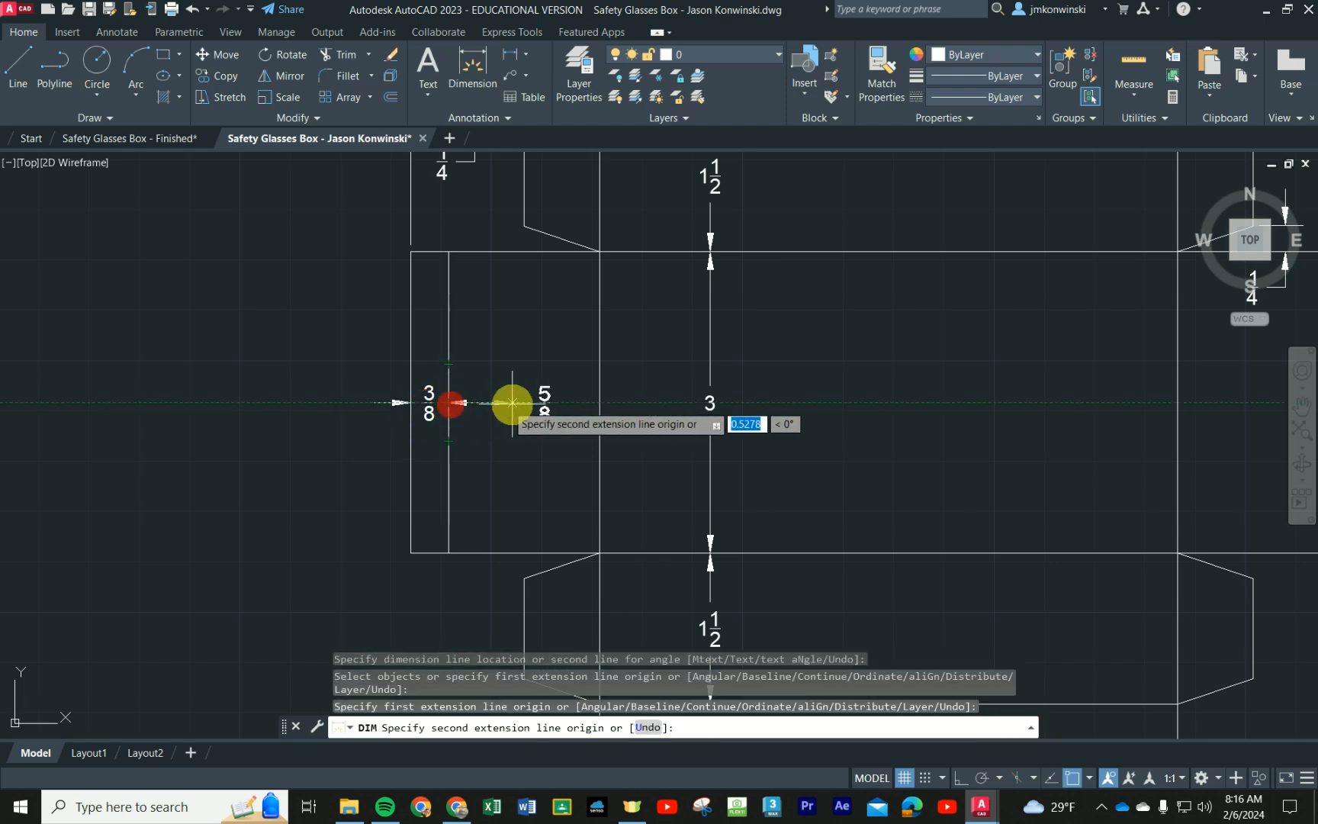
pyautogui.click(599, 402)
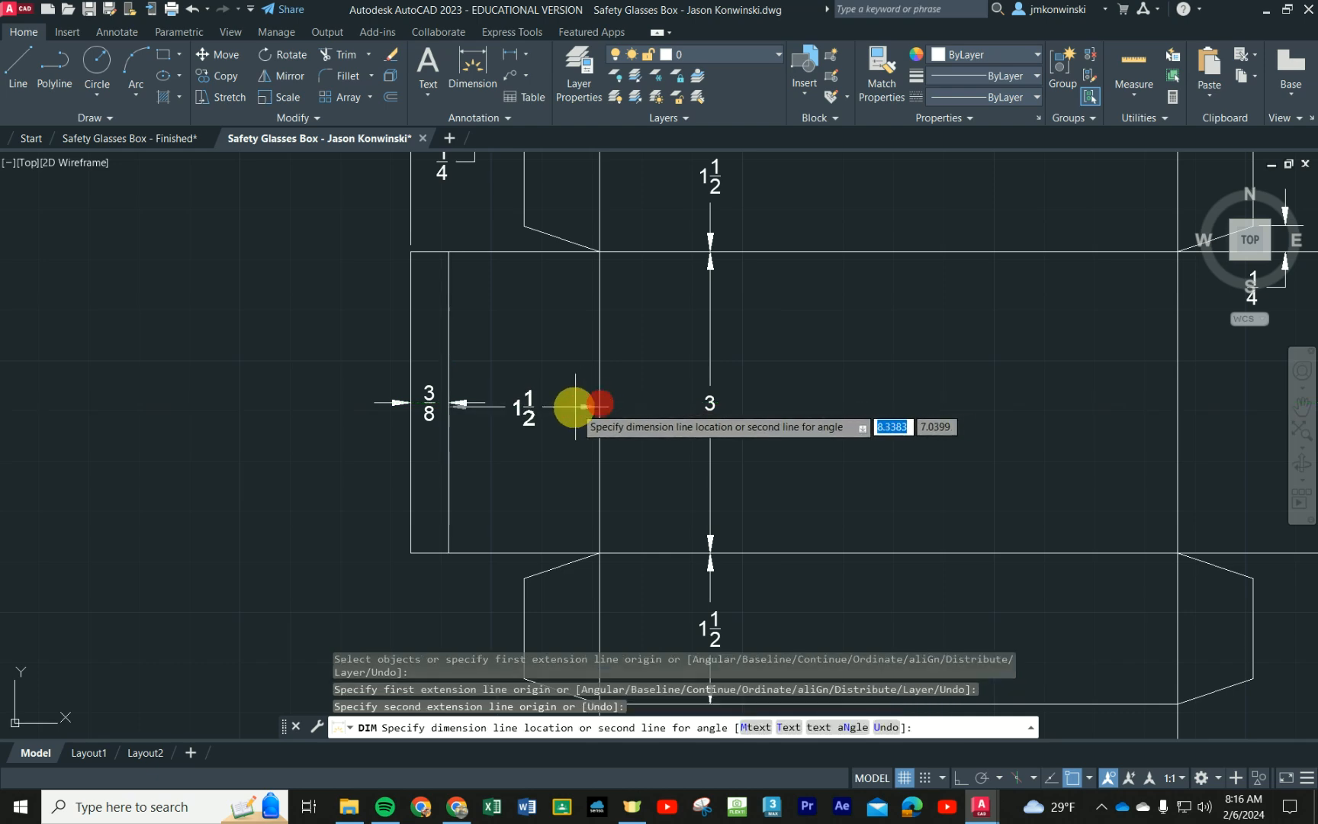
pyautogui.scroll(-5, 576, 405)
pyautogui.scroll(3, 457, 400)
pyautogui.scroll(2, 511, 408)
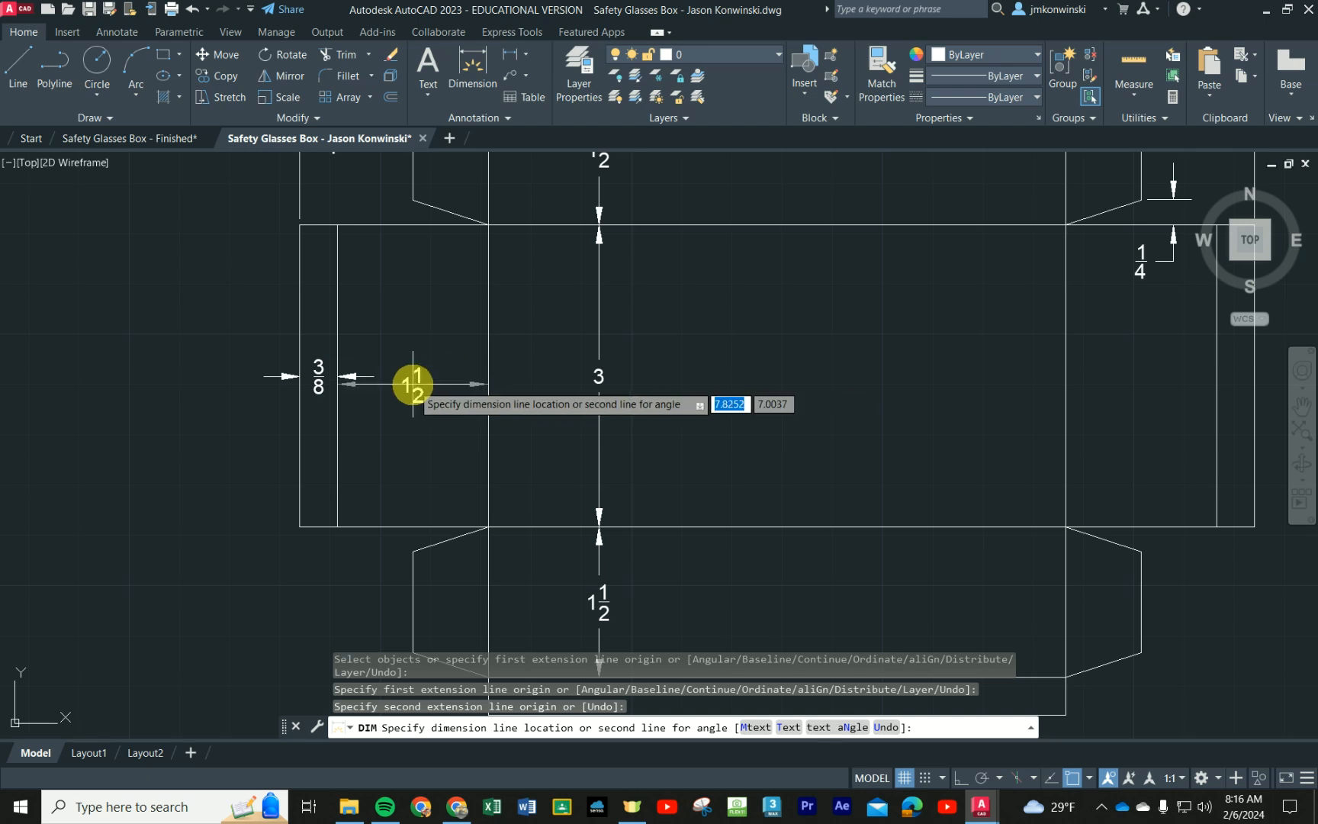
pyautogui.click(334, 376)
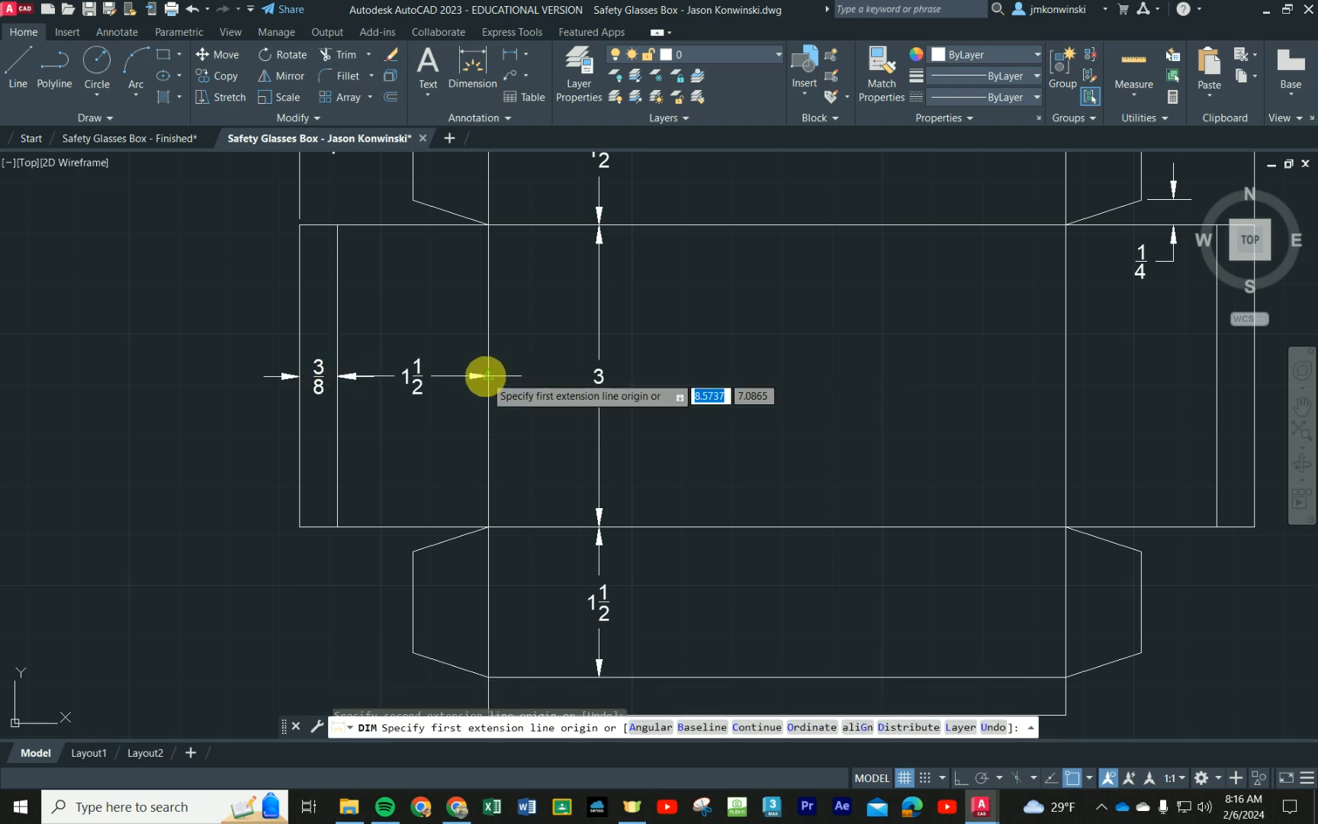
# Step: Dimension the central panel's width between its left and right fold lines, aligned with the left side flap's width dimension
pyautogui.click(487, 376)
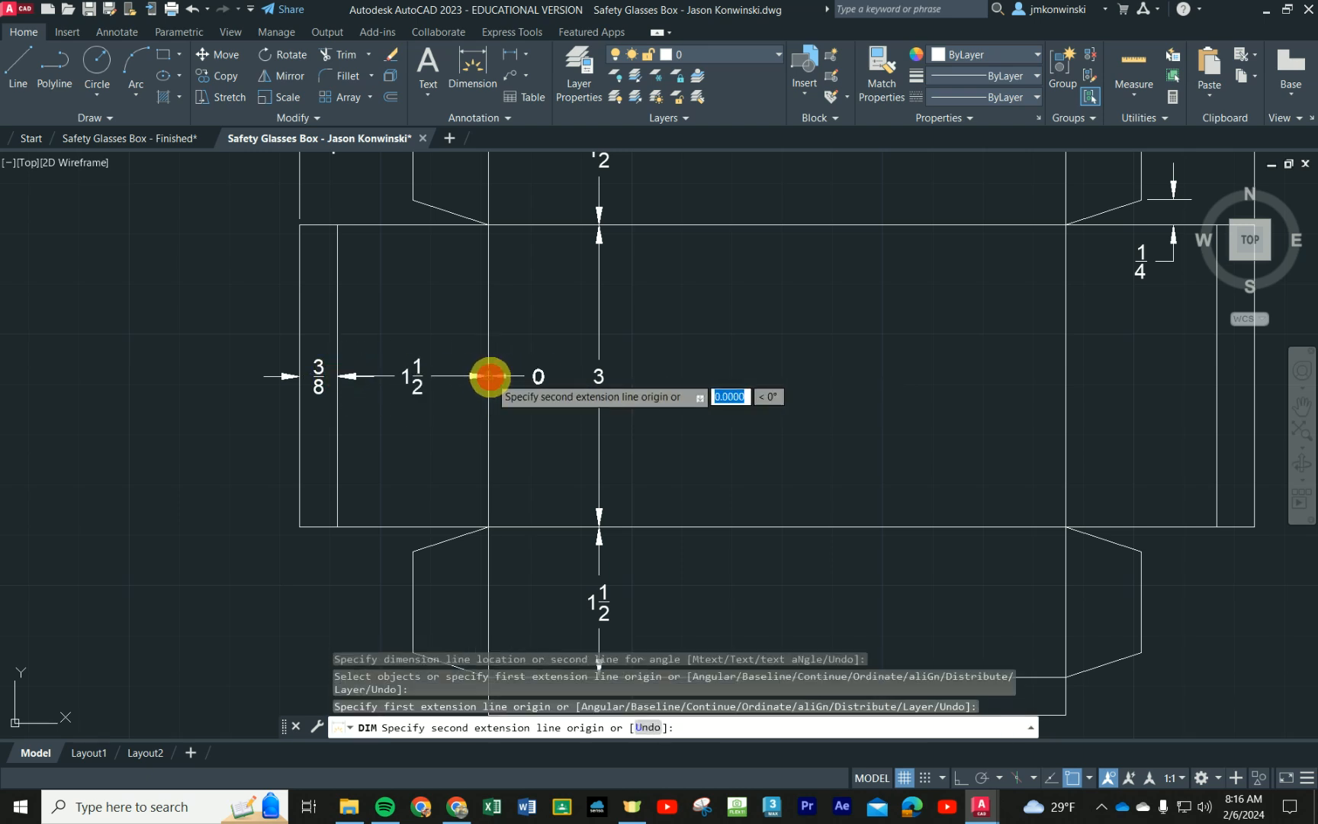
pyautogui.click(1062, 374)
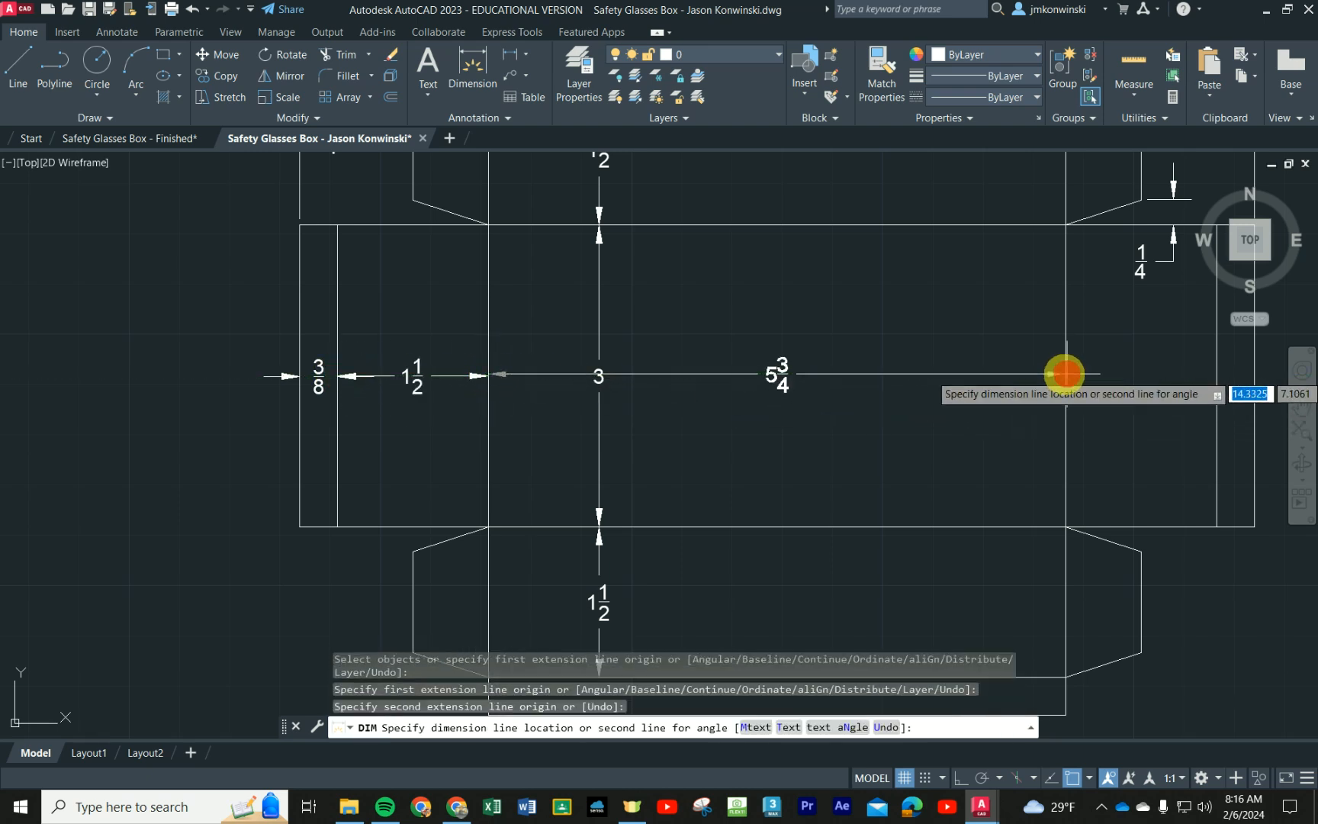
pyautogui.click(488, 376)
# Step: Dimension the right side flap's width from the central panel to the strip's fold line, aligned with the central panel's width dimension
pyautogui.scroll(-5, 851, 385)
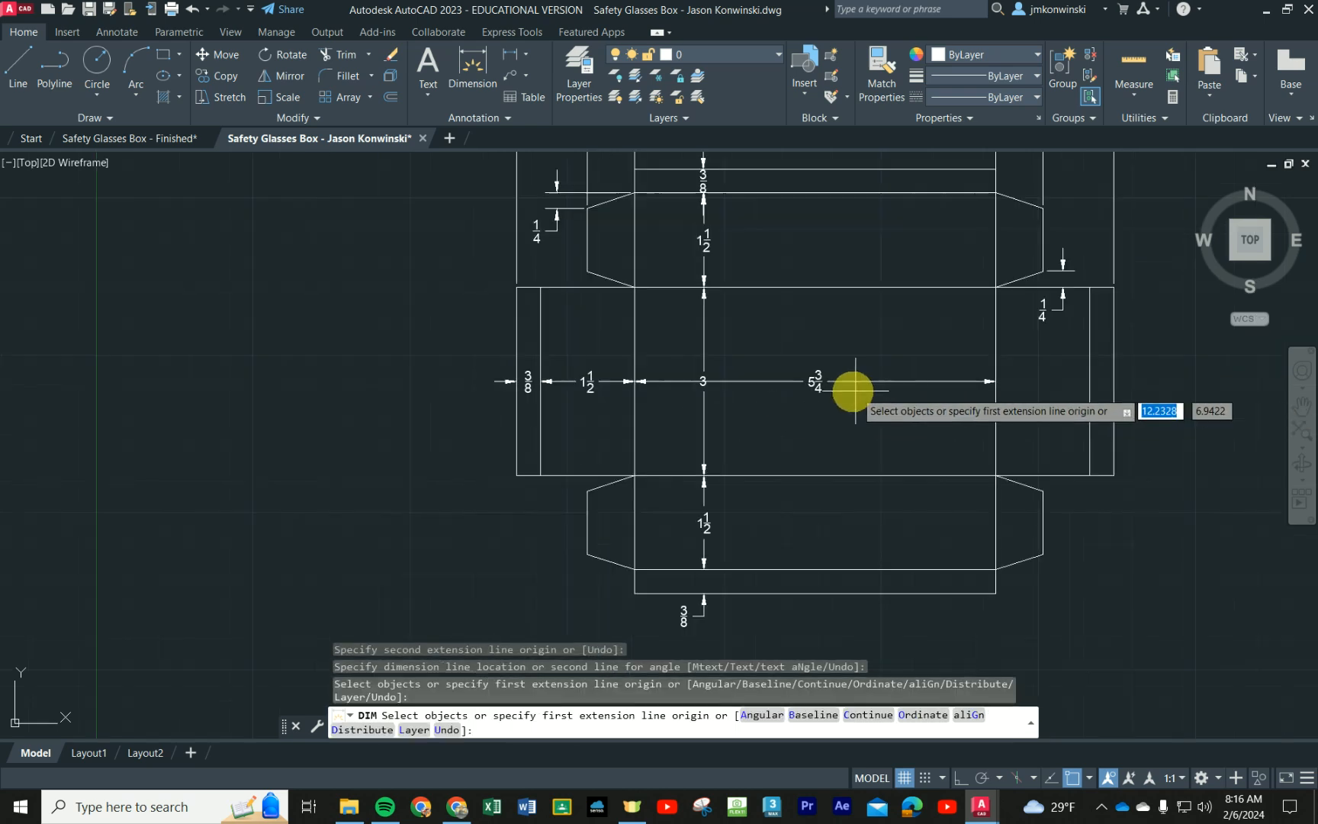
pyautogui.scroll(8, 779, 386)
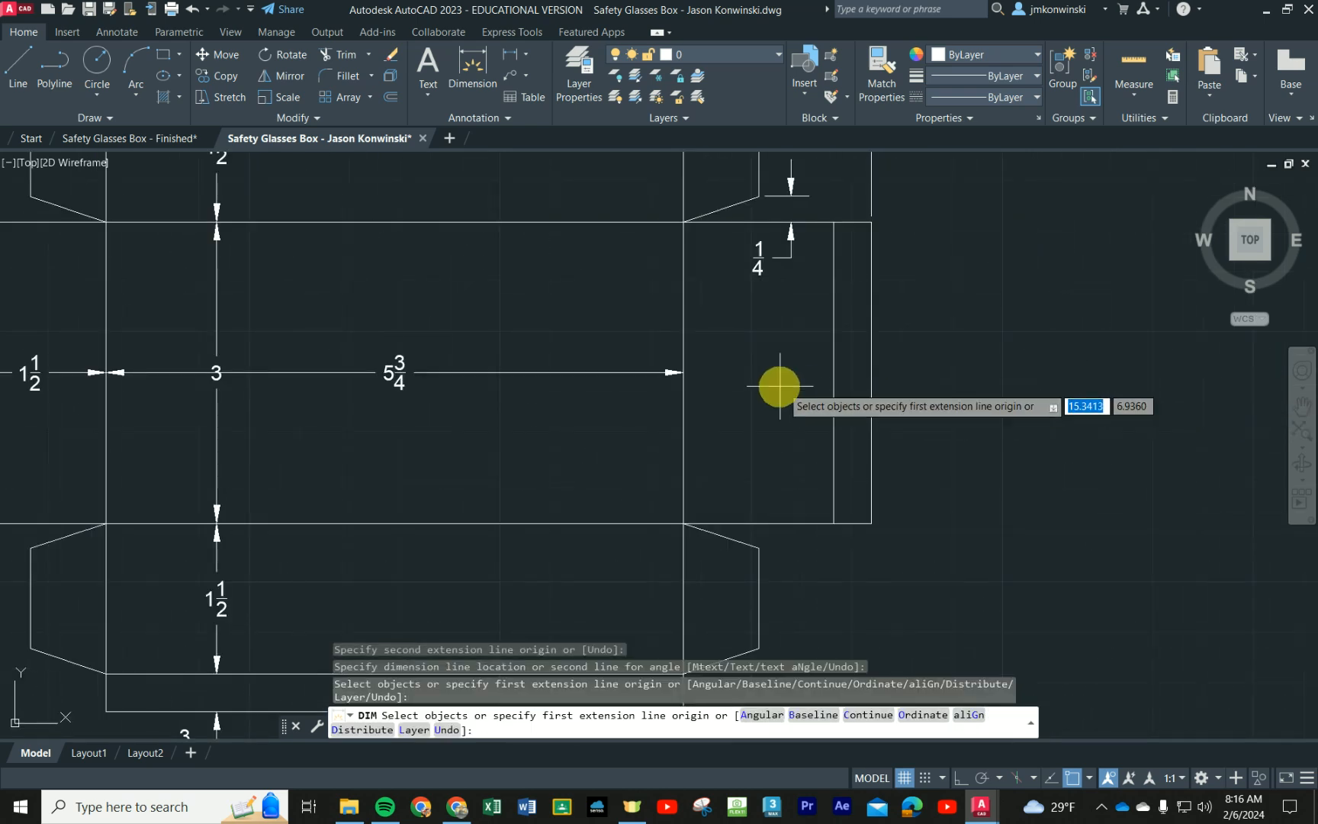
pyautogui.click(684, 375)
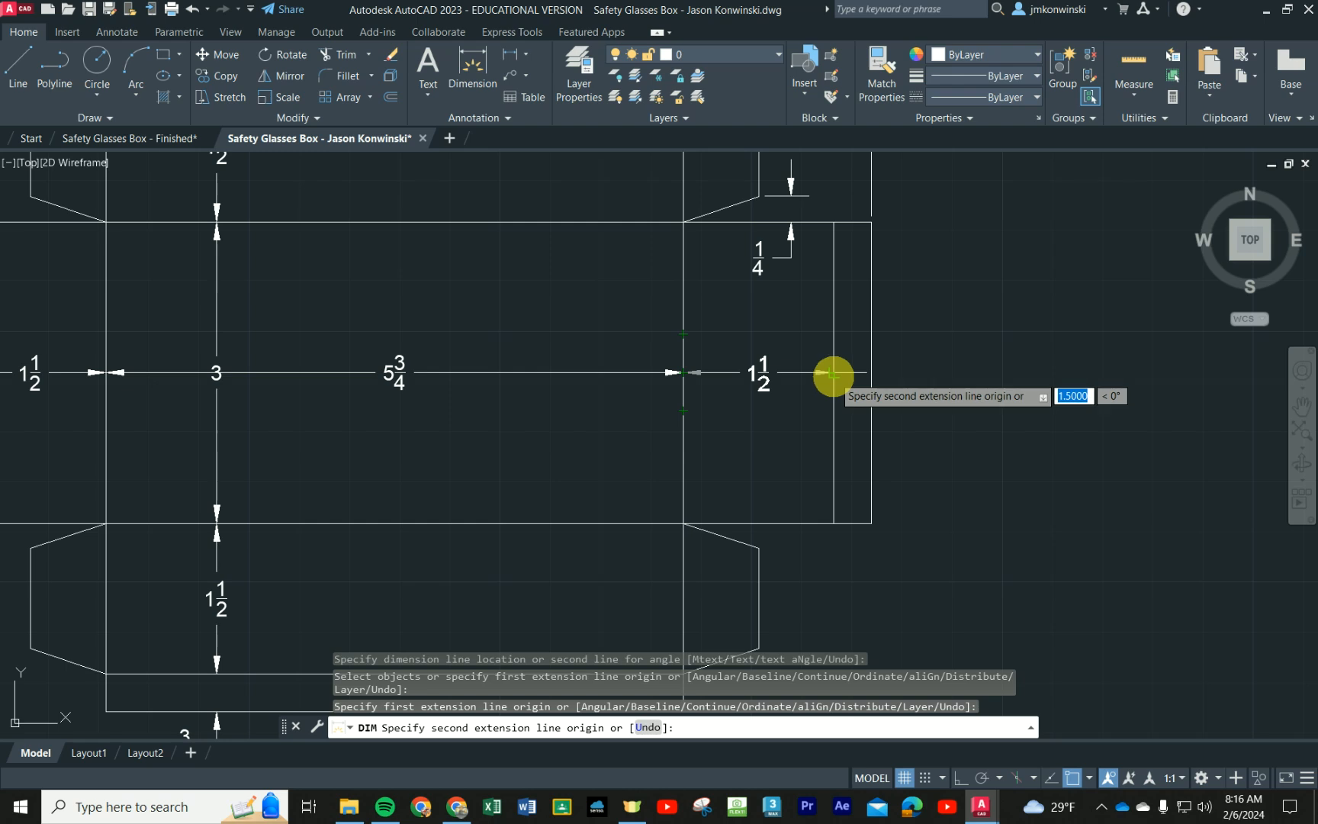
pyautogui.click(834, 374)
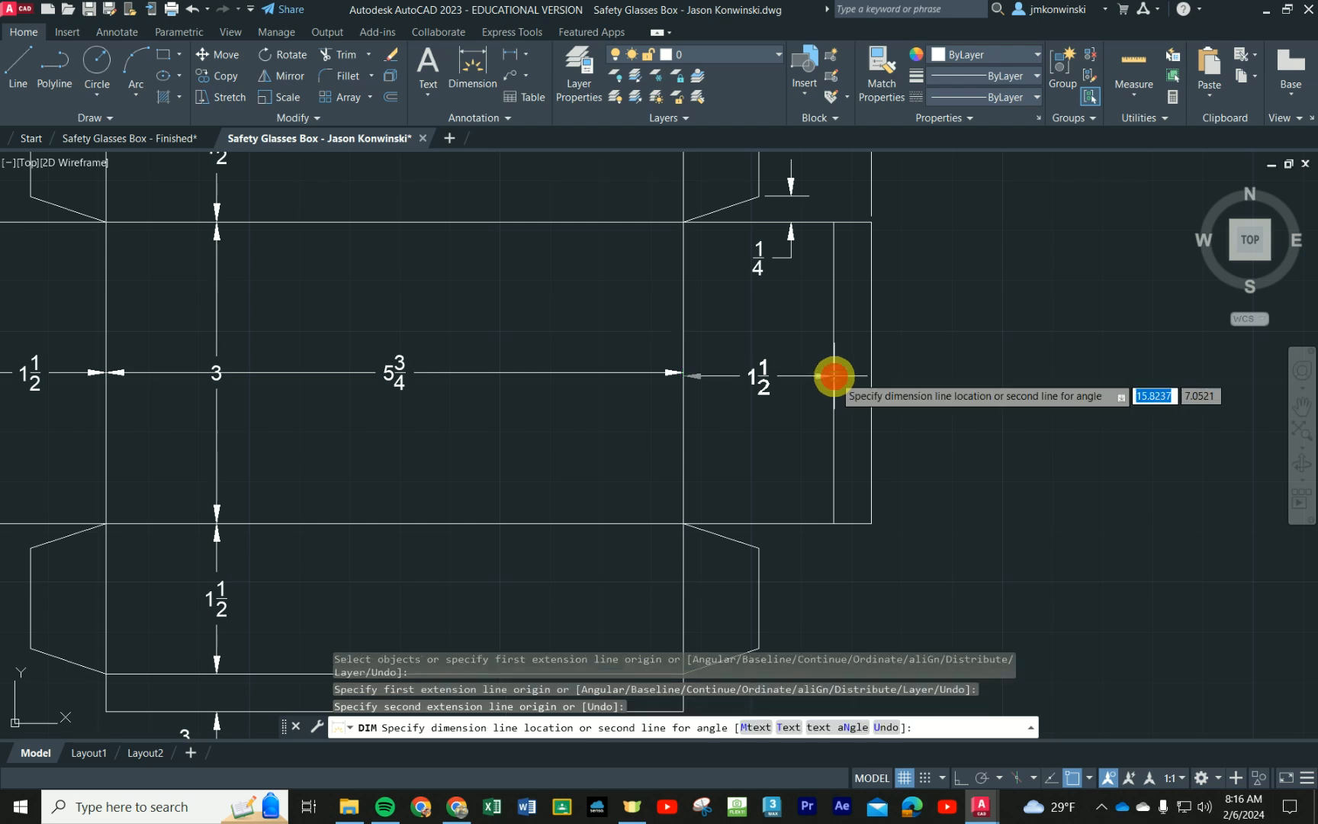
pyautogui.click(683, 373)
# Step: Dimension the width of the narrow strip on the right side flap, aligned with the row and with the text inside the strip
pyautogui.scroll(-4, 763, 374)
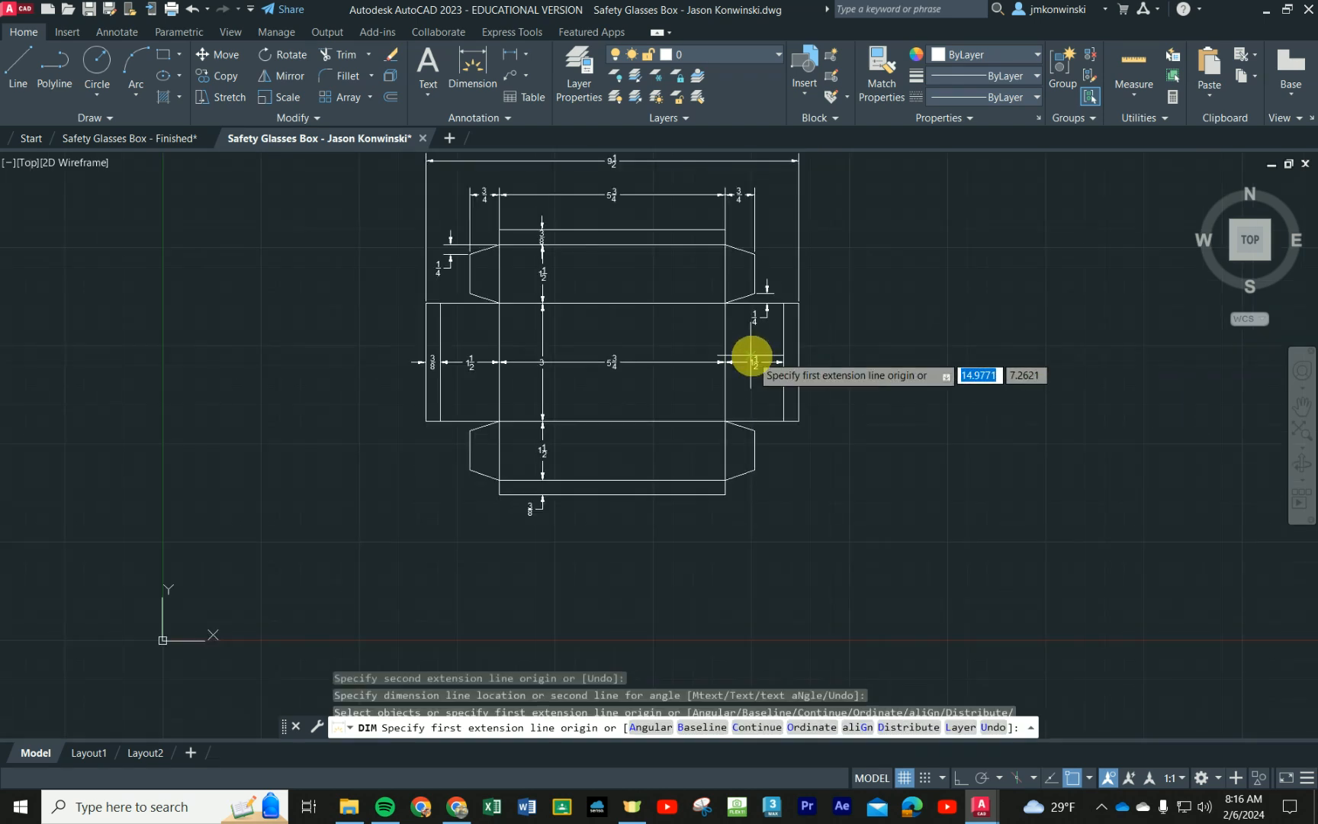
pyautogui.scroll(2, 753, 353)
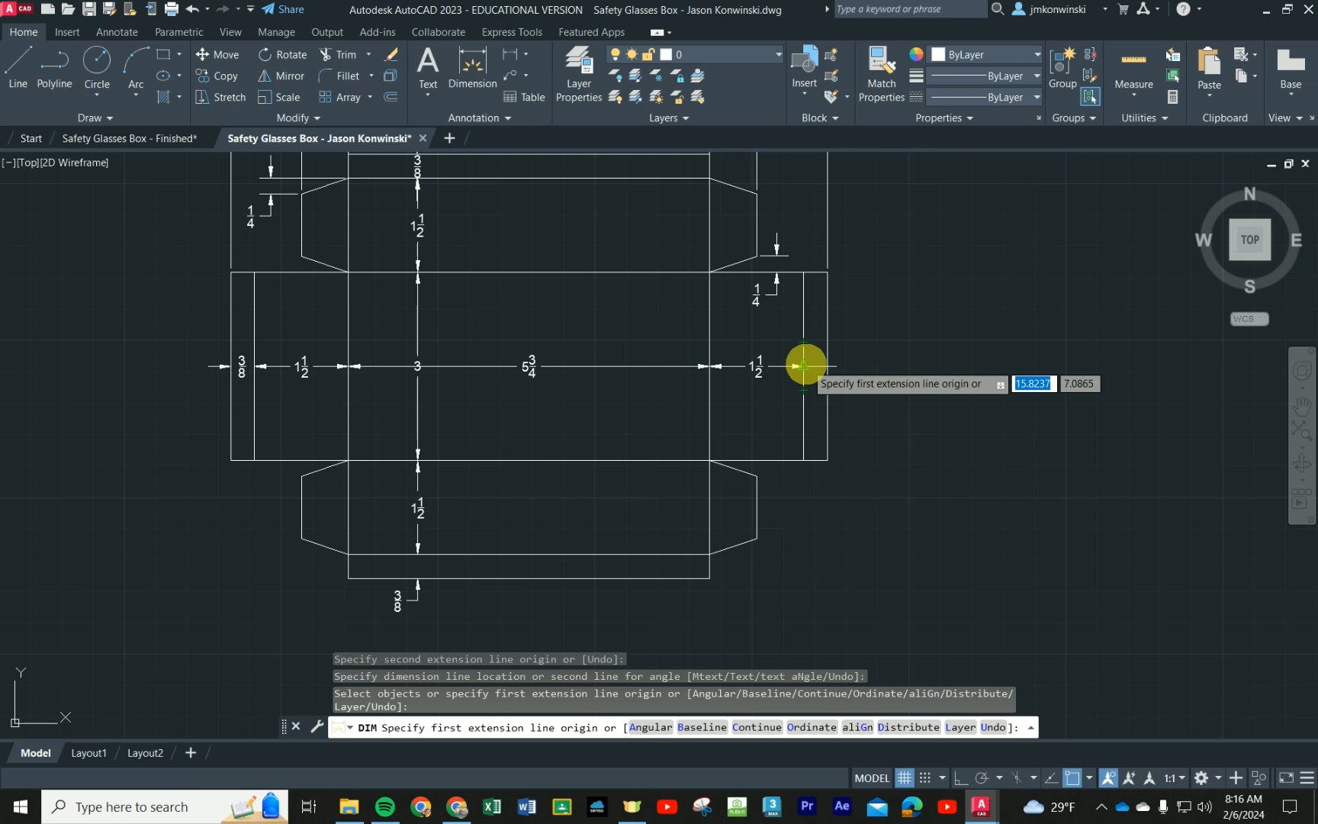
pyautogui.scroll(2, 805, 366)
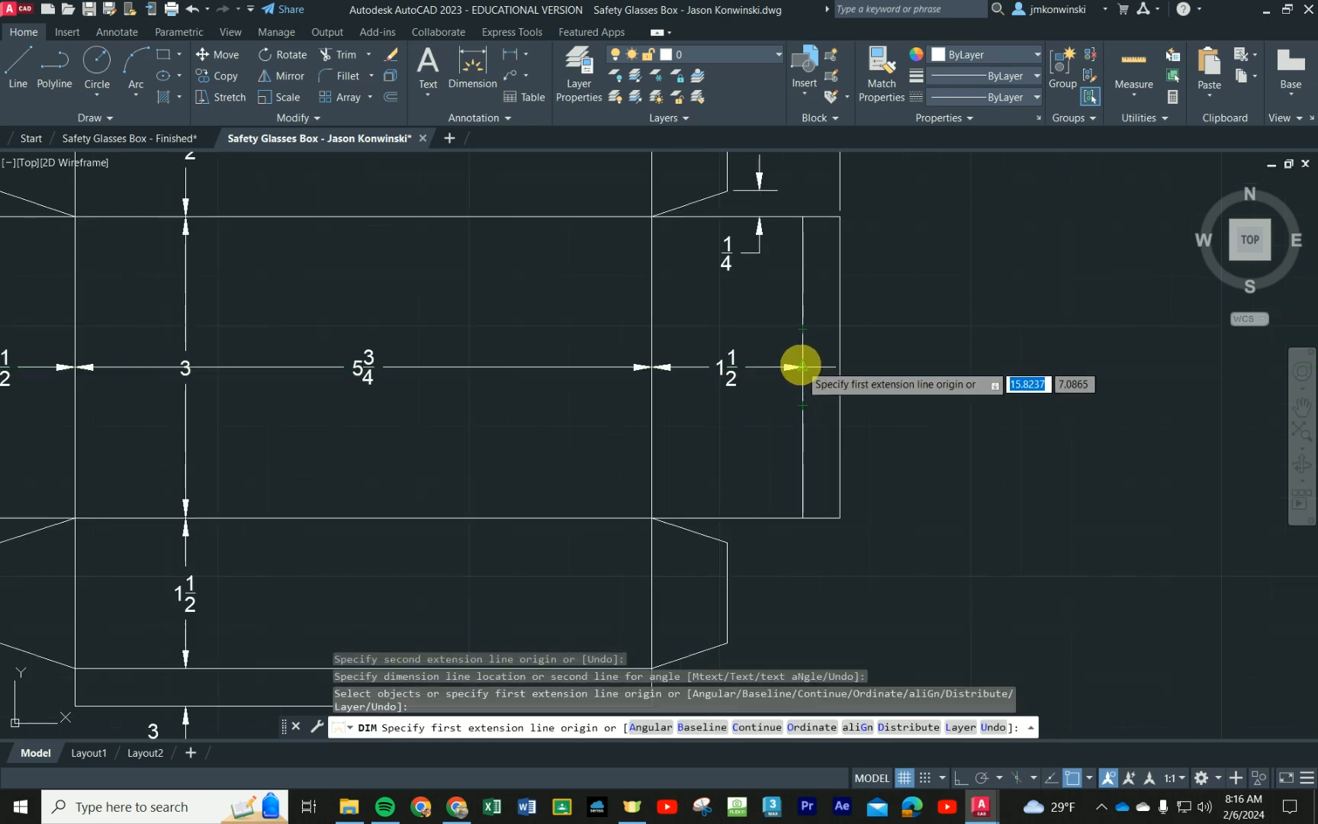
pyautogui.click(803, 366)
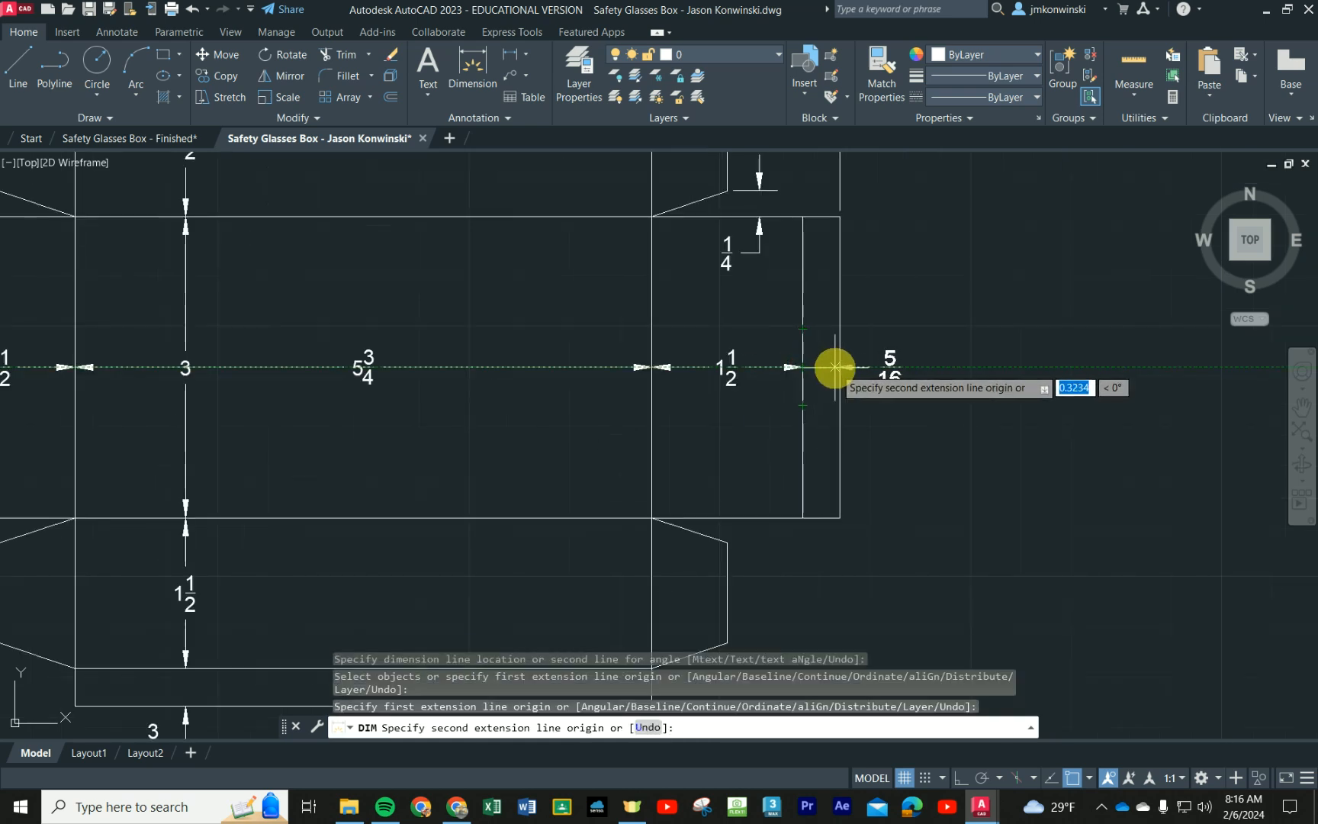
pyautogui.click(838, 368)
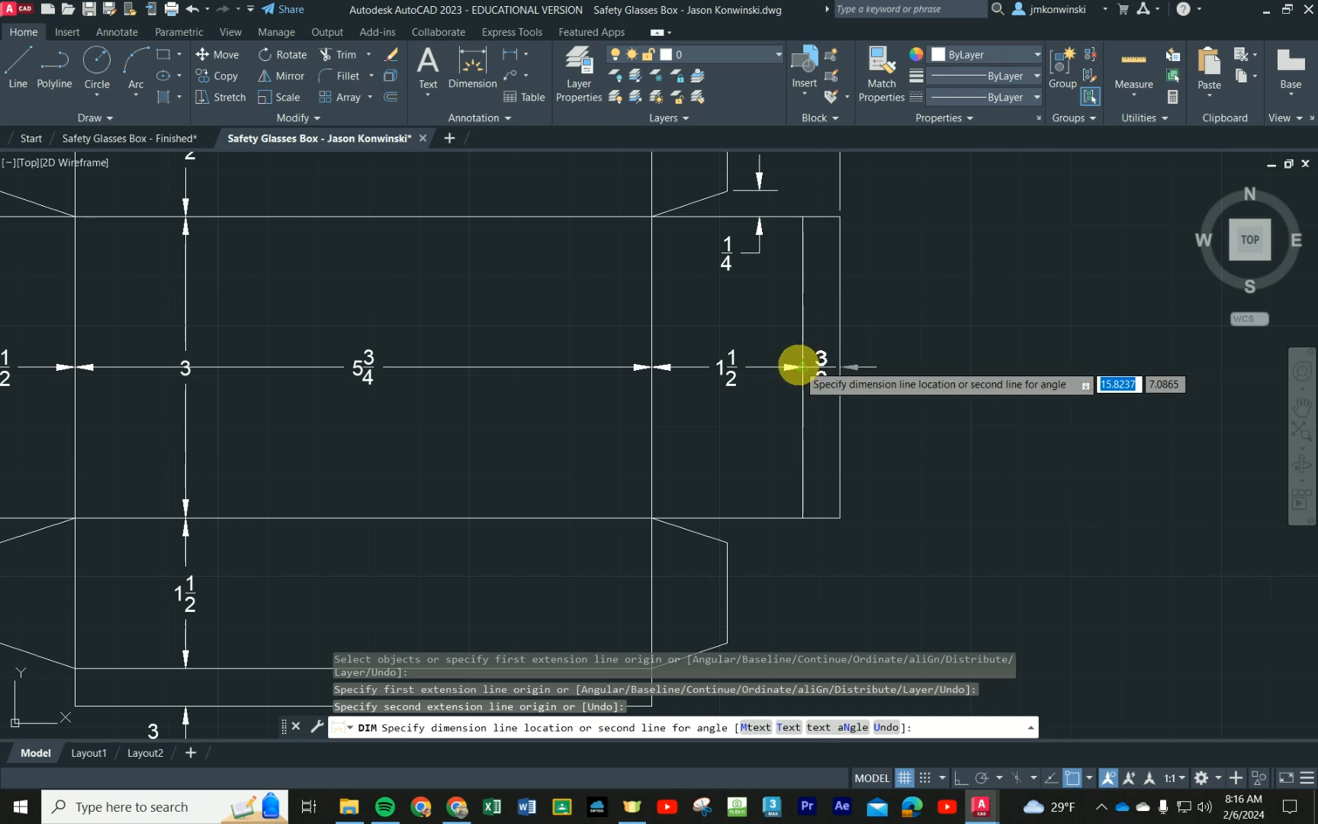
pyautogui.click(797, 366)
pyautogui.scroll(-4, 920, 421)
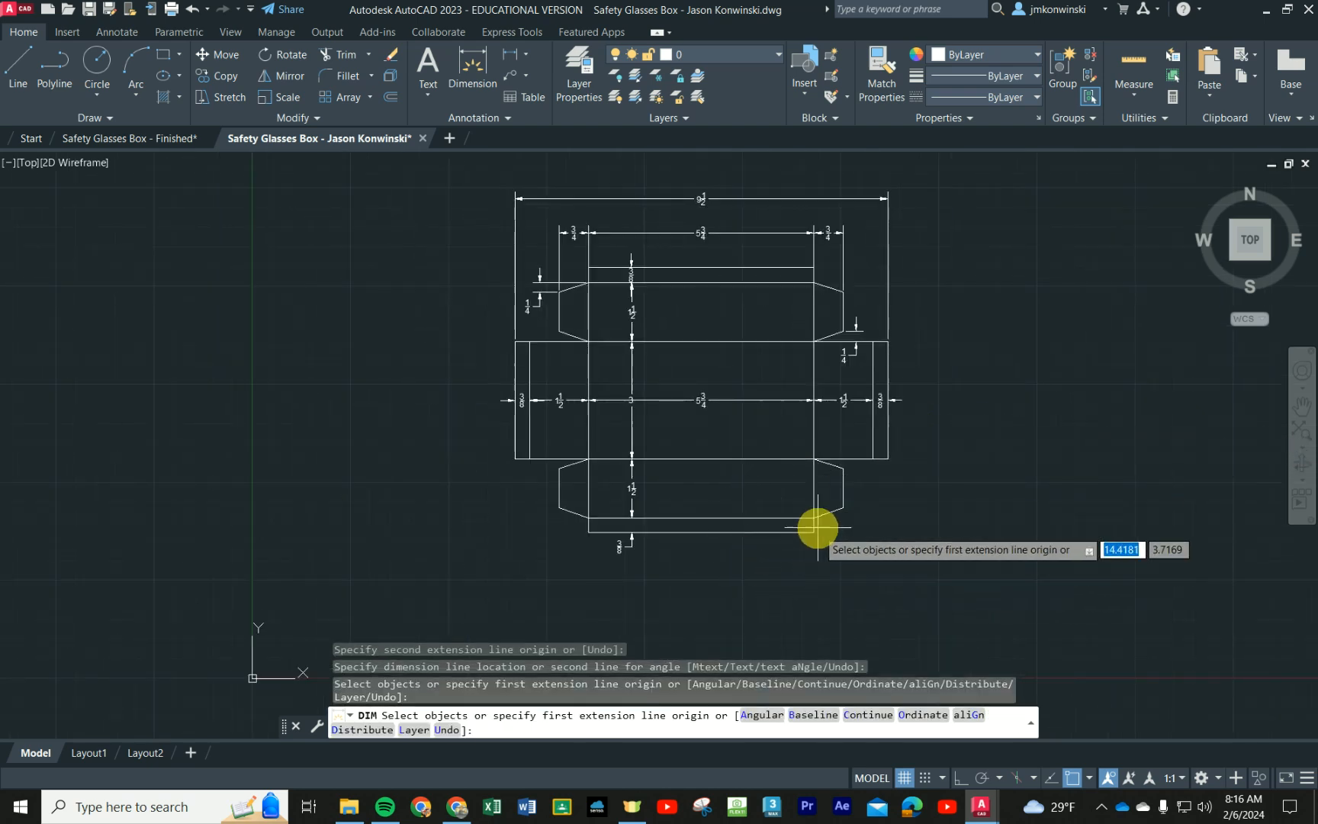
pyautogui.press('Escape')
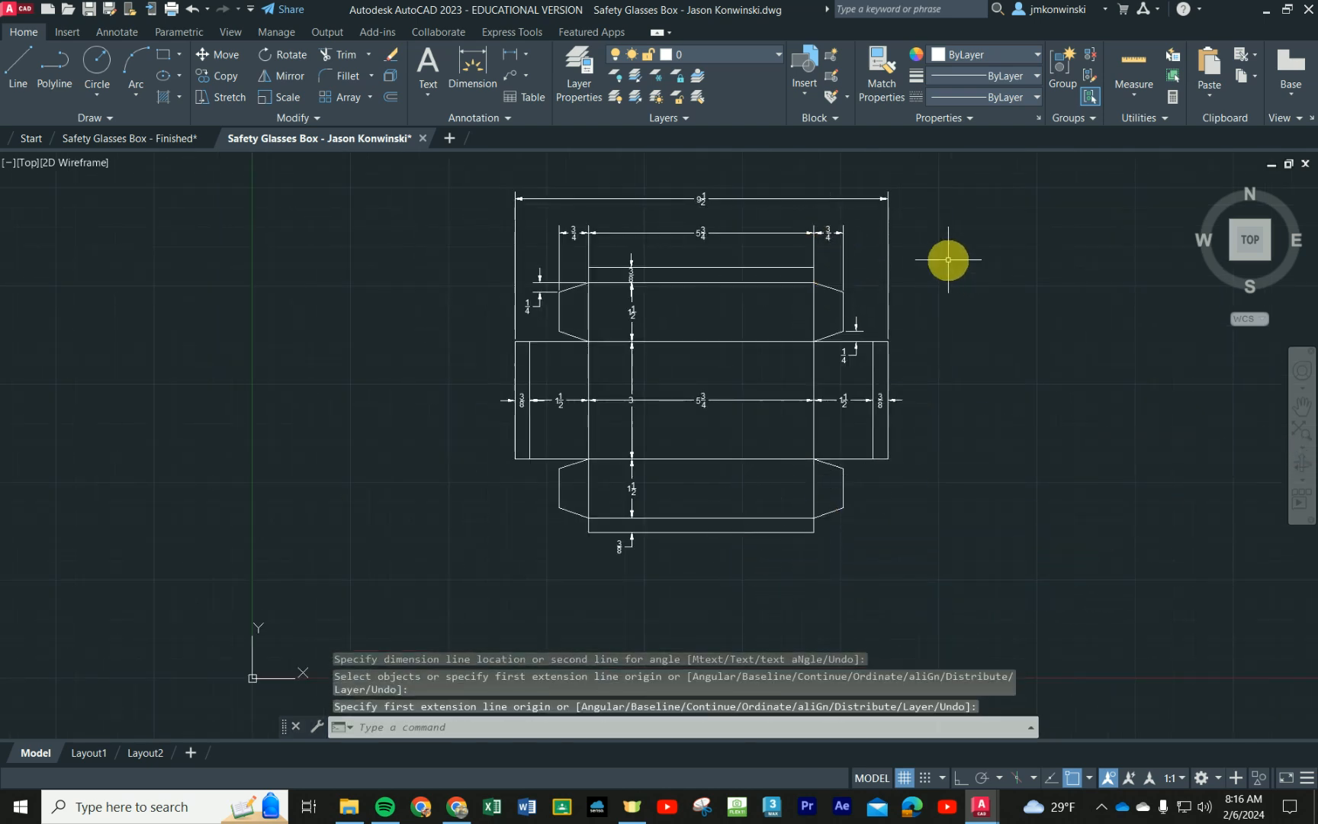
# Step: Move the central panel's height dimension text up along its dimension line, clear of the crossing horizontal width dimension line
pyautogui.moveTo(948, 260)
pyautogui.mouseDown(button='middle')
pyautogui.moveTo(838, 309)
pyautogui.moveTo(836, 326)
pyautogui.mouseUp(button='middle')
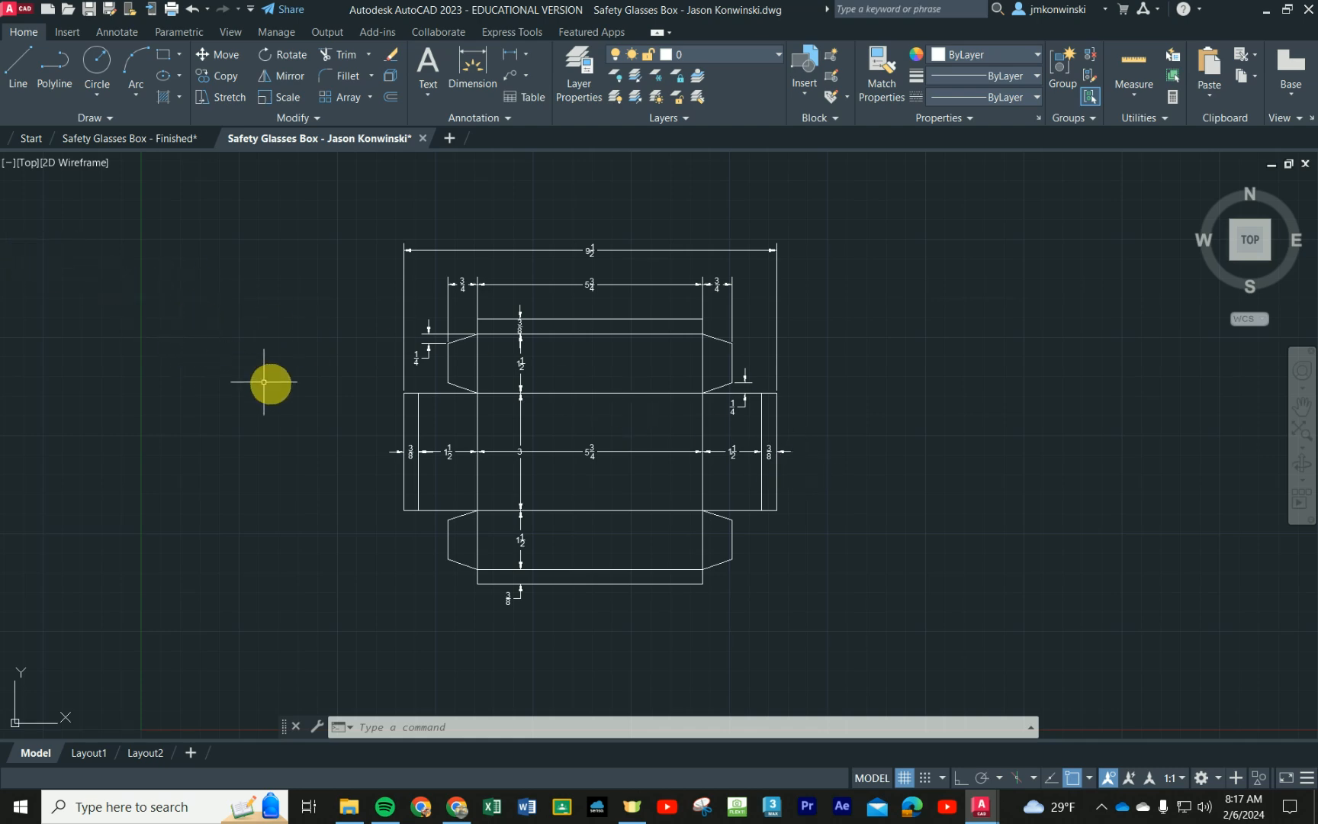
pyautogui.scroll(2, 521, 475)
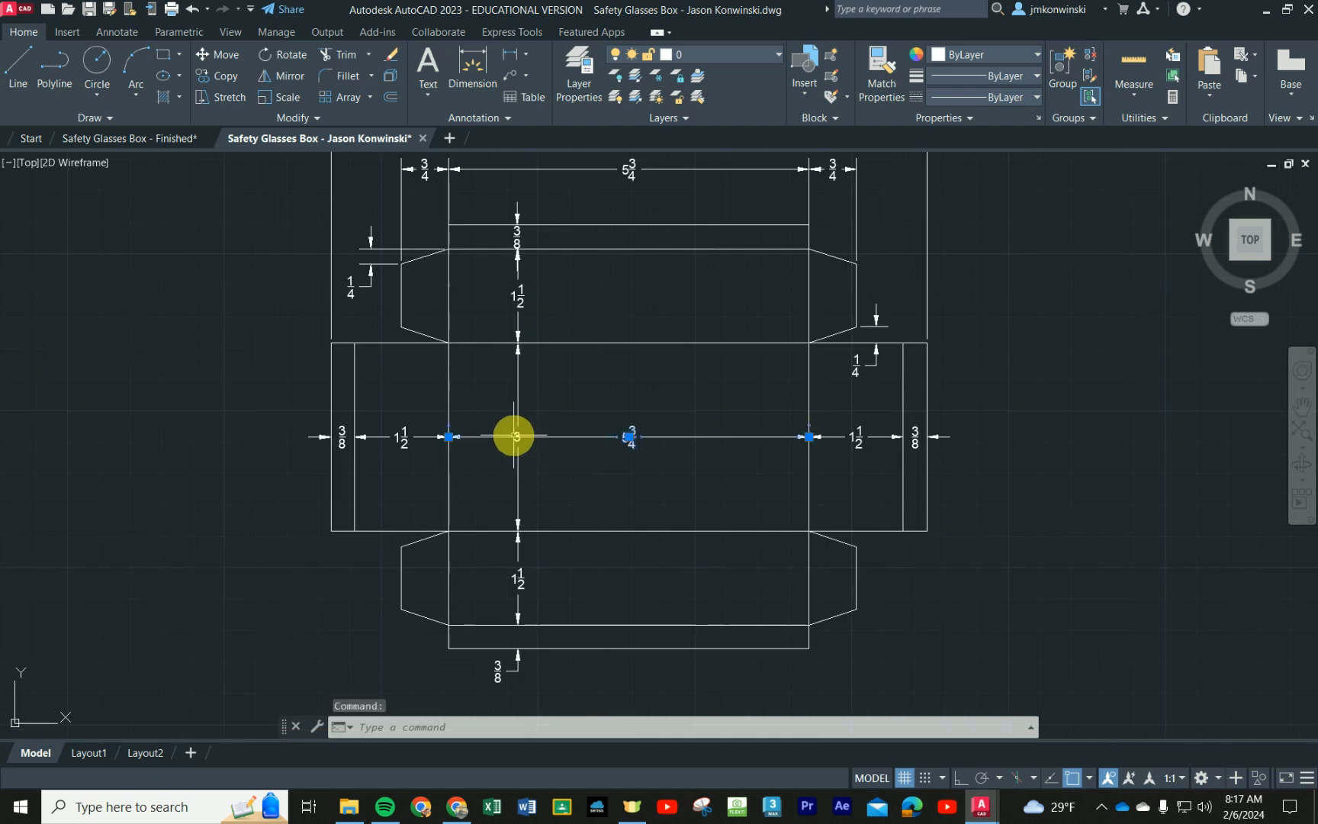
pyautogui.scroll(4, 514, 436)
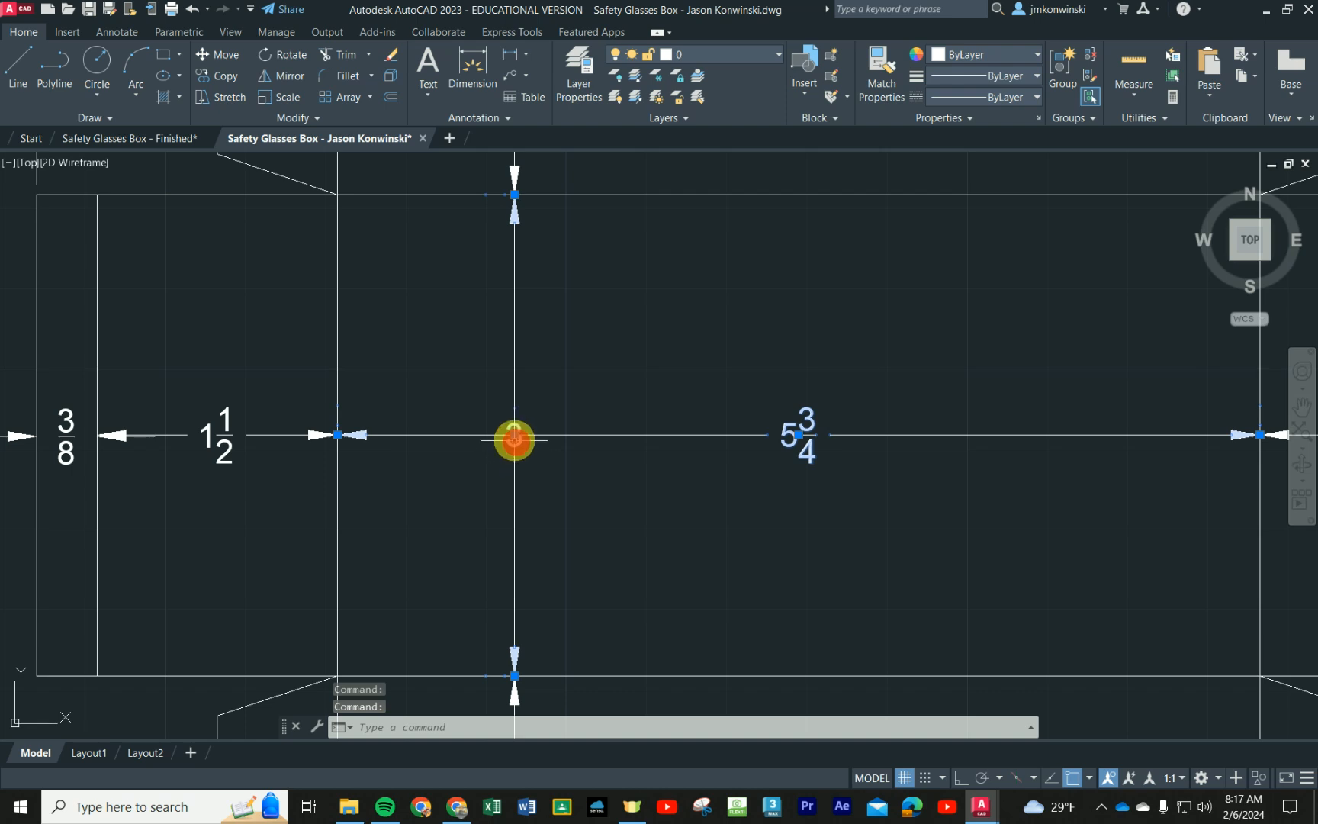
pyautogui.click(514, 436)
pyautogui.click(514, 380)
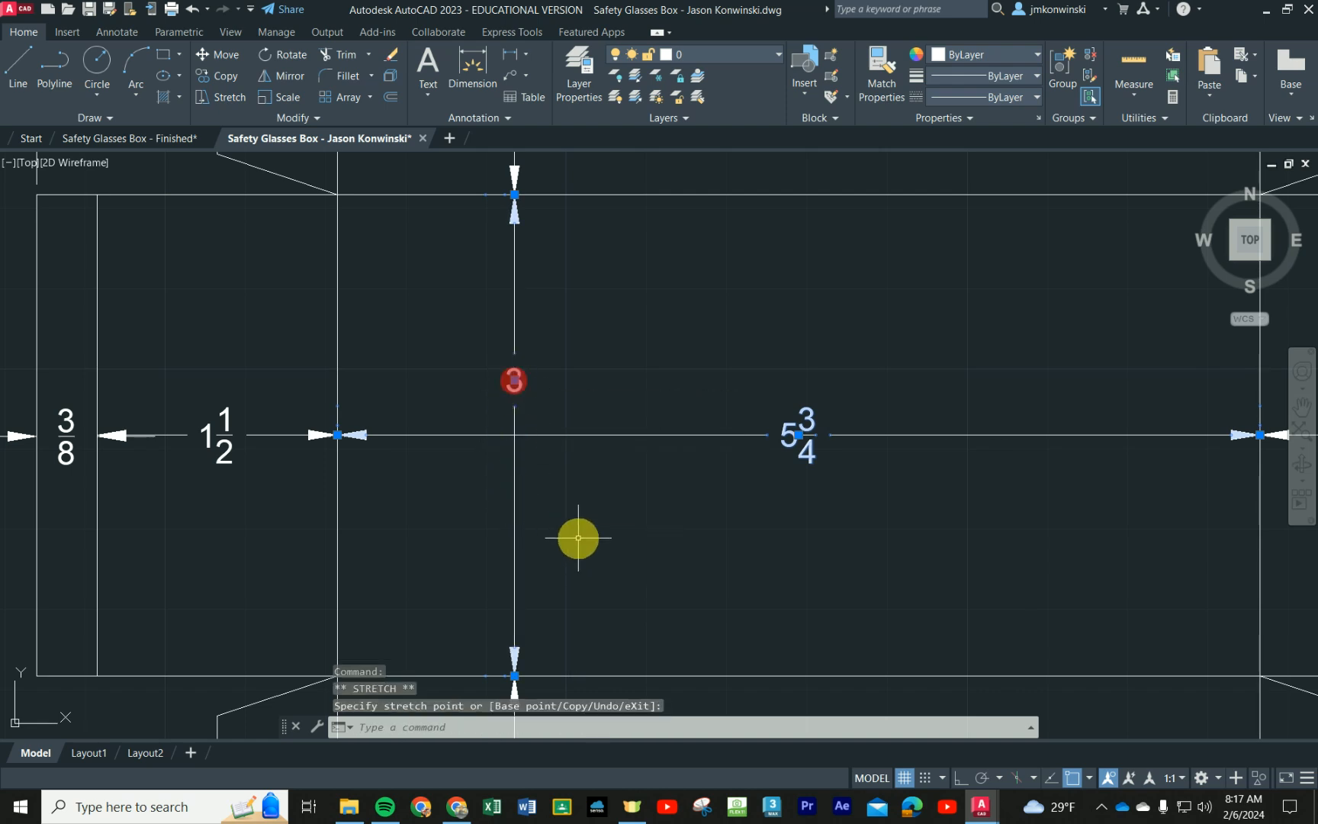
pyautogui.press('Escape')
pyautogui.press('Escape')
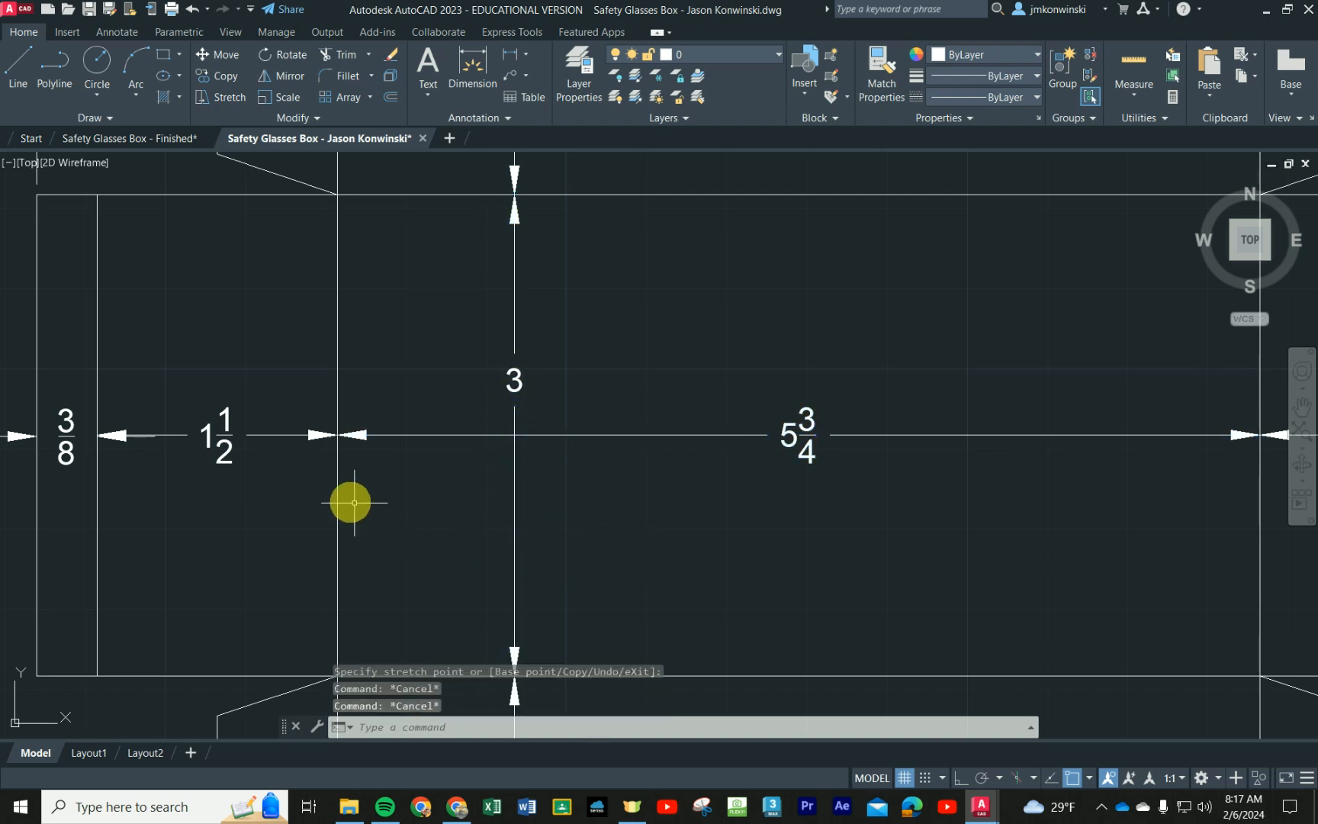